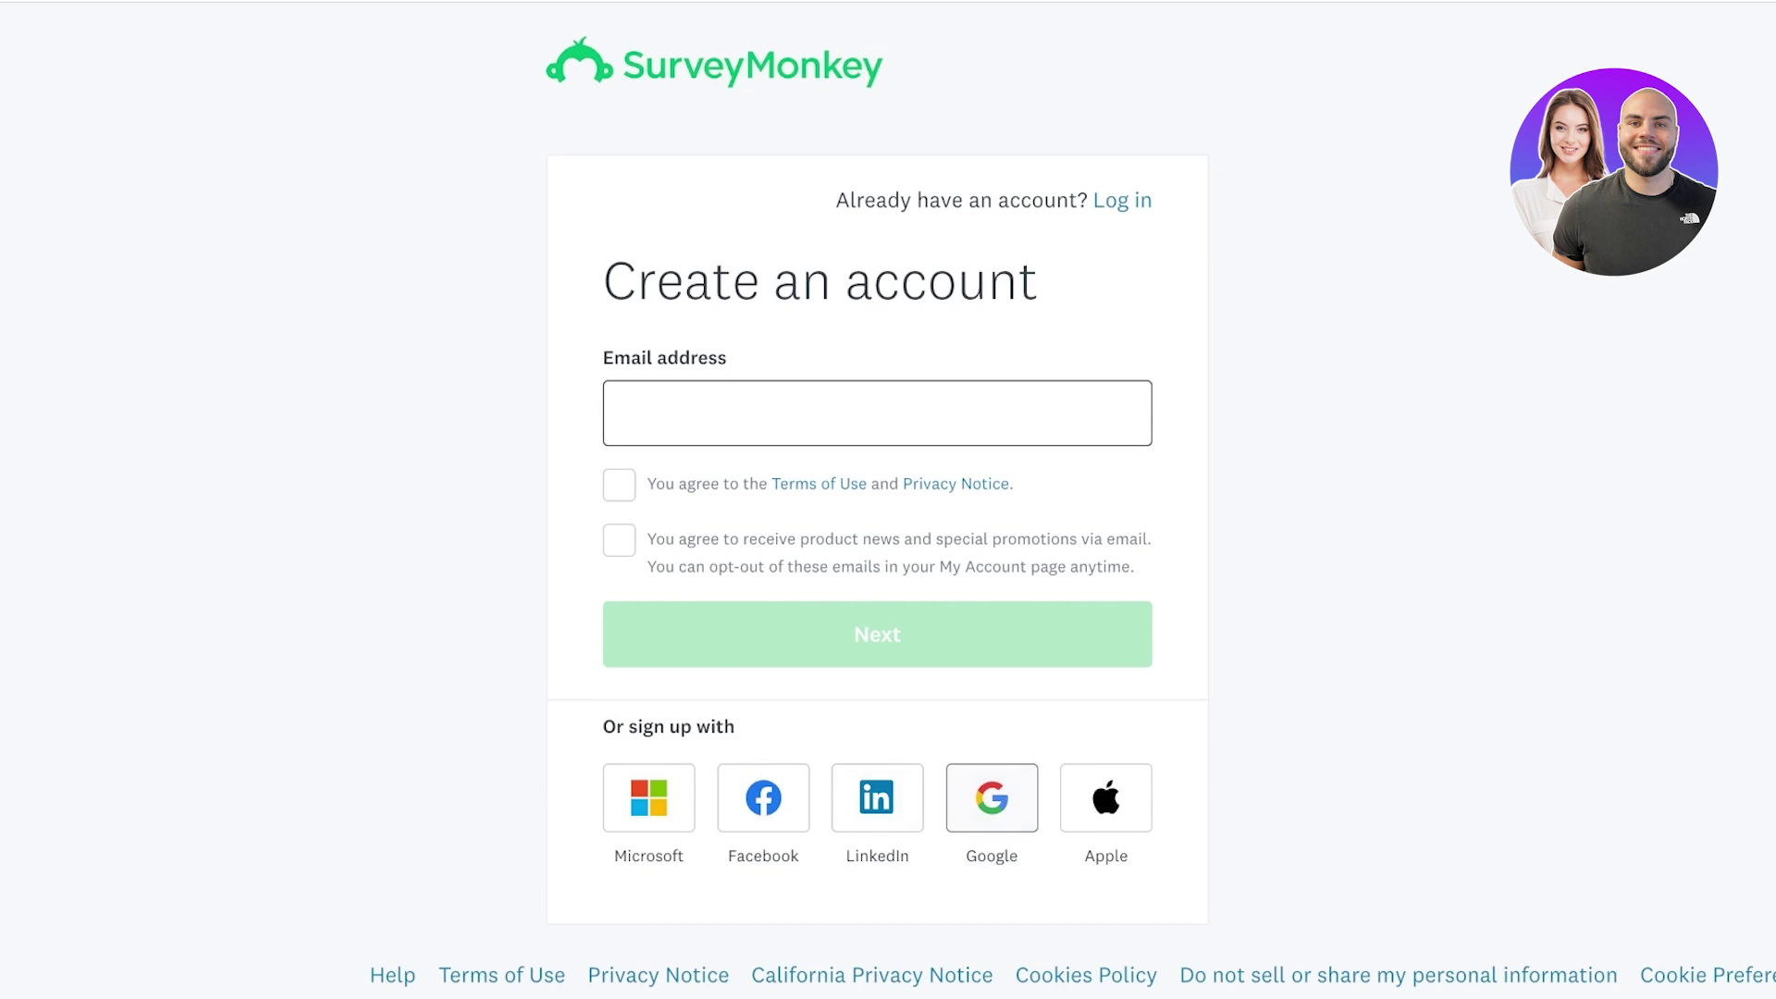
- Sign up with an existing Google account, agree to the Terms of Use and Privacy Notice, and create a new SurveyMonkey account
left_click(992, 799)
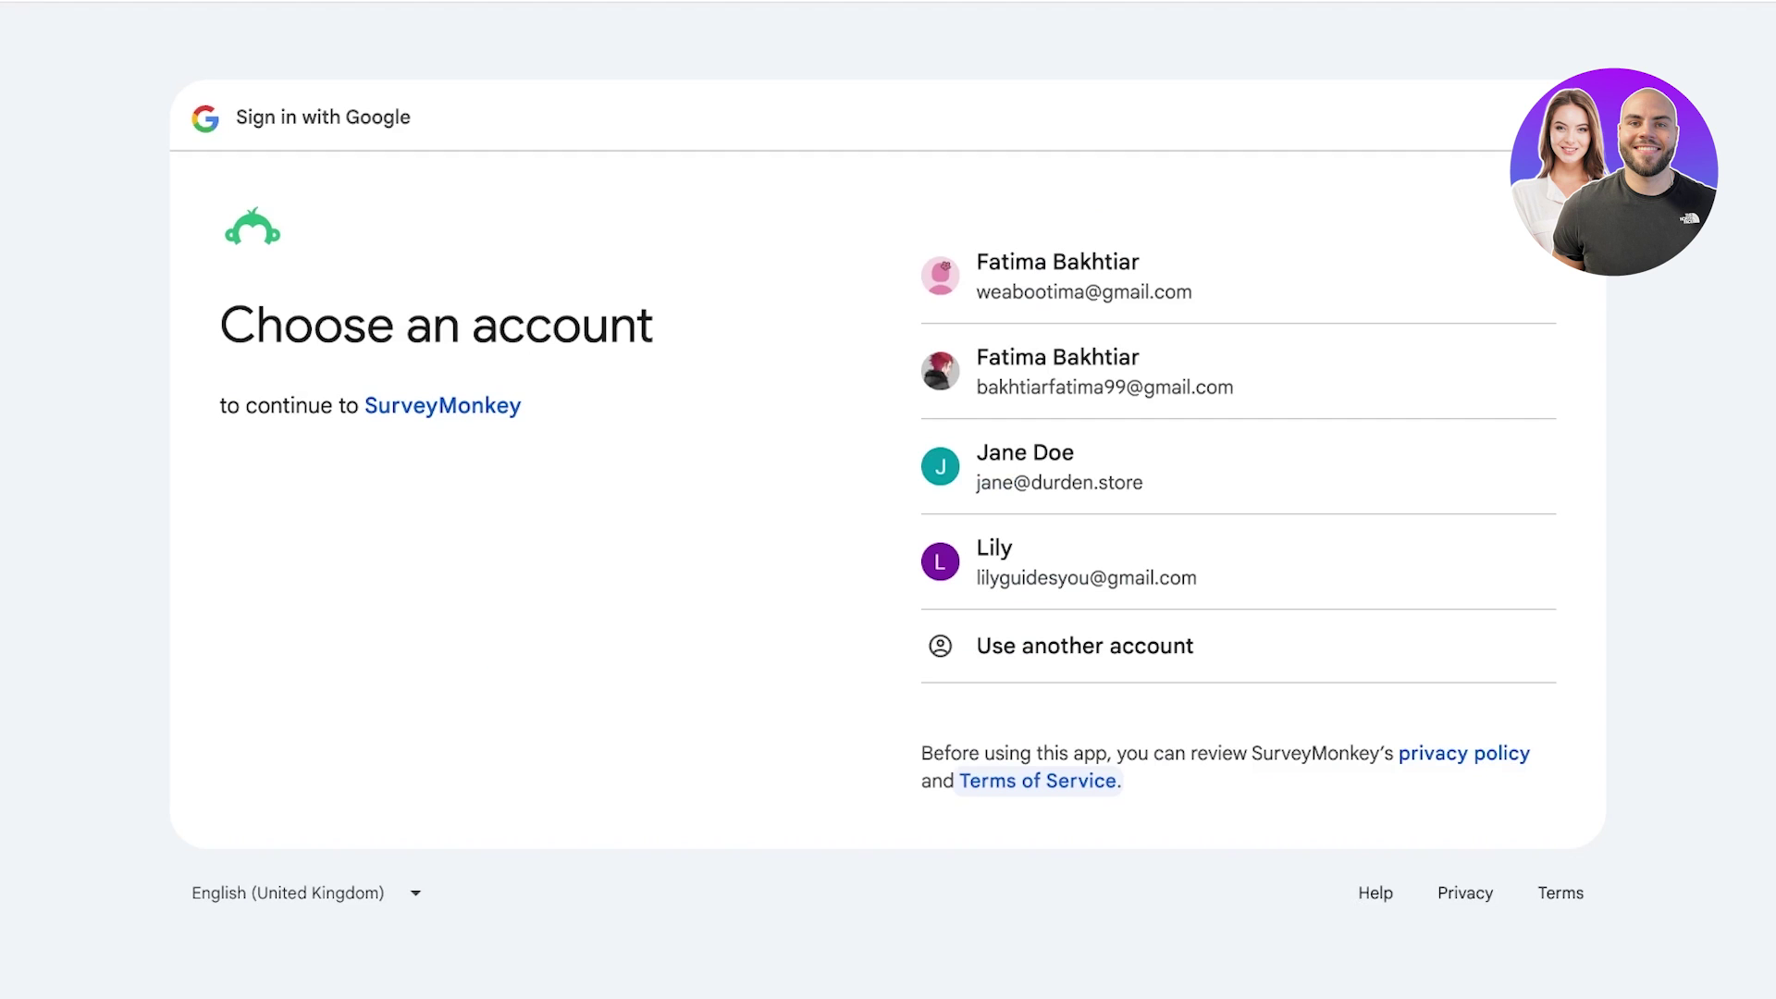
left_click(1087, 561)
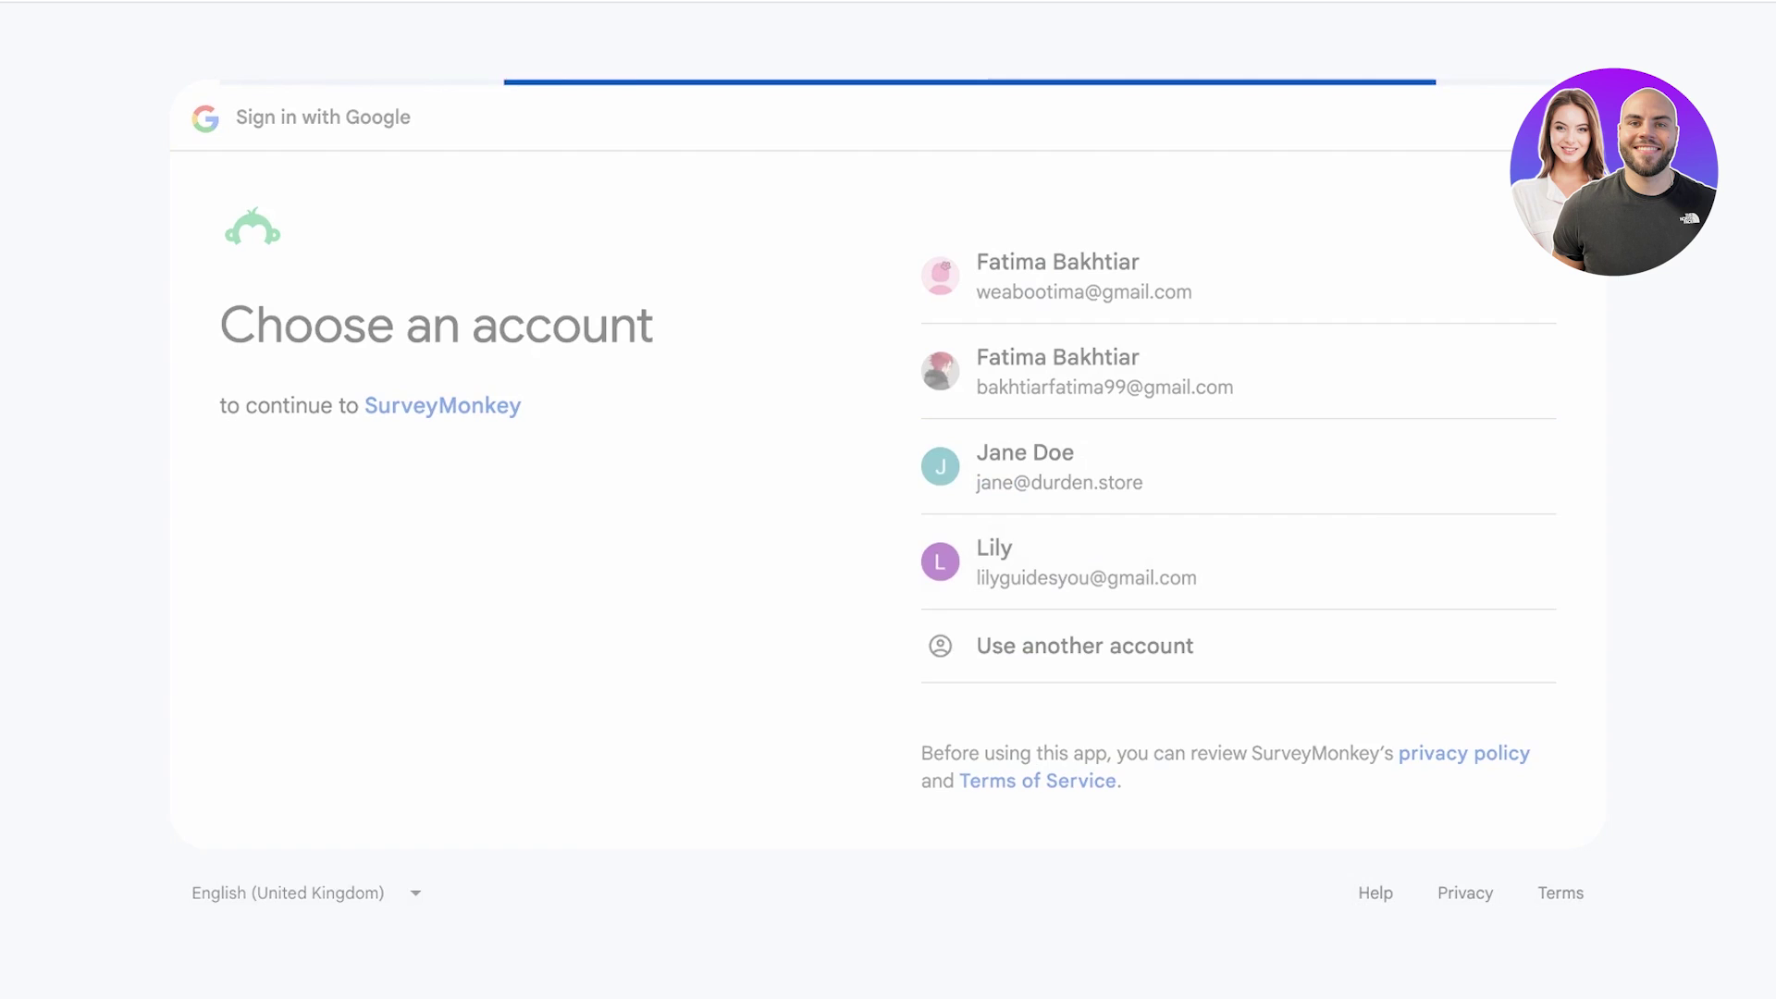
left_click(1226, 652)
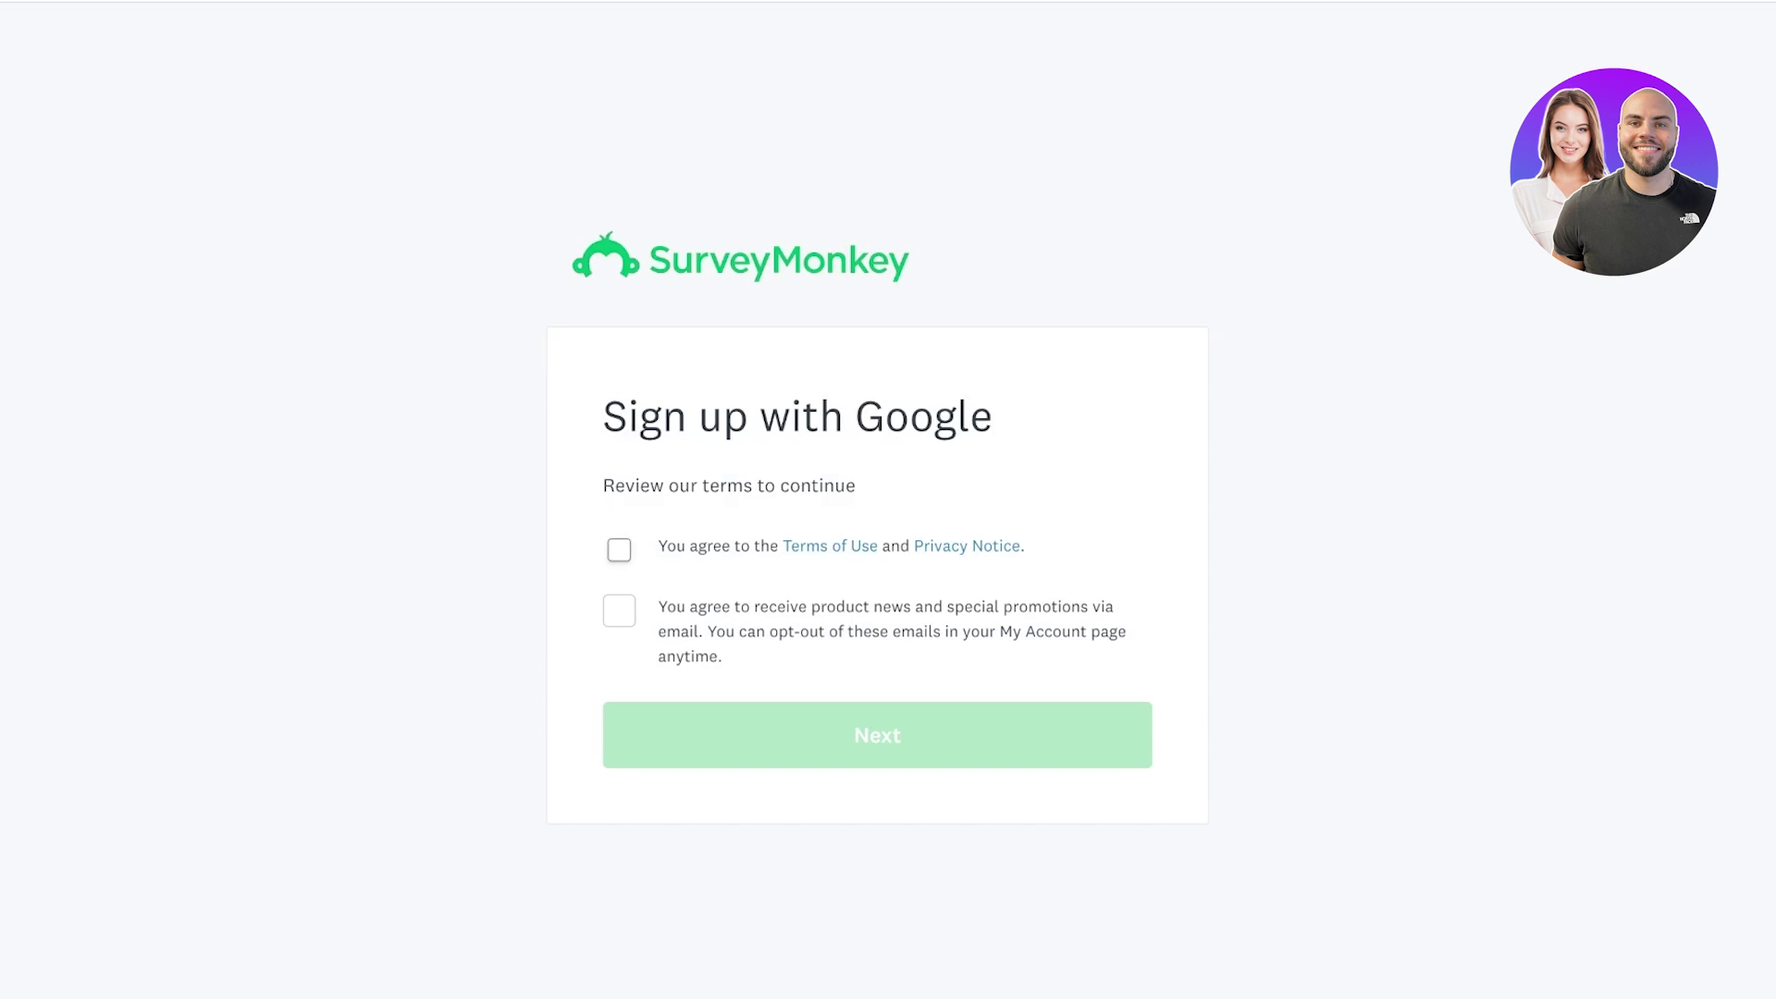
left_click(619, 550)
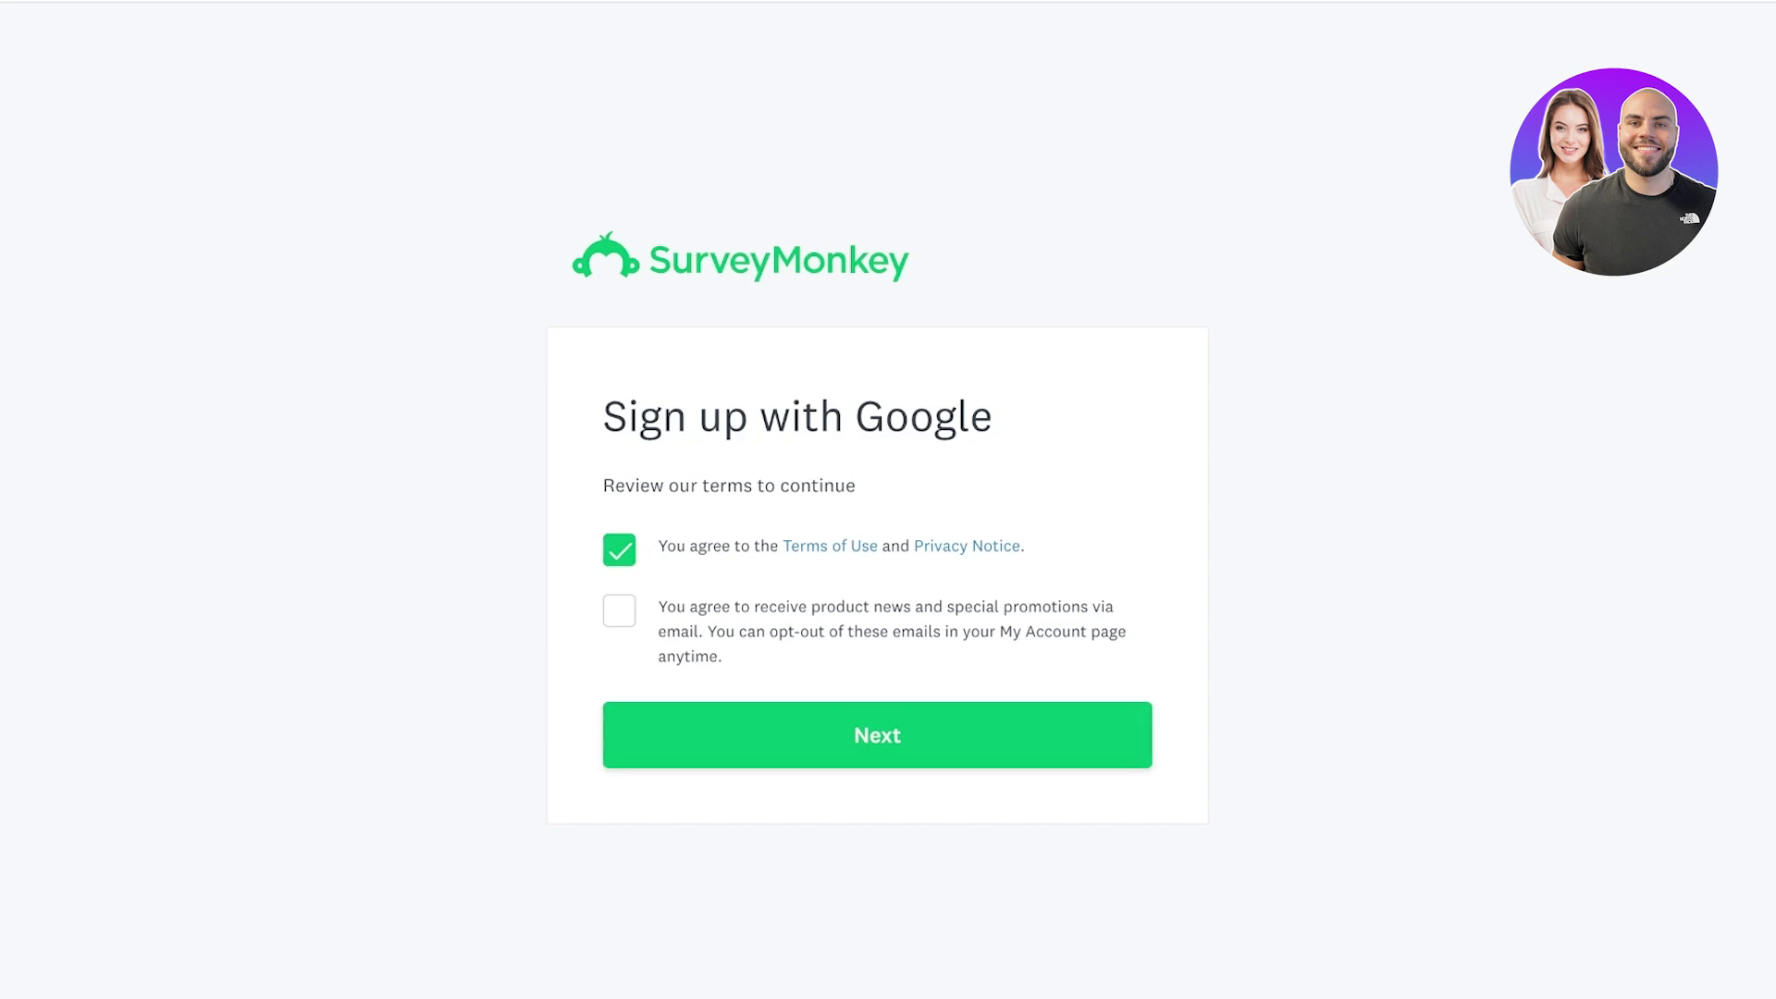
left_click(877, 735)
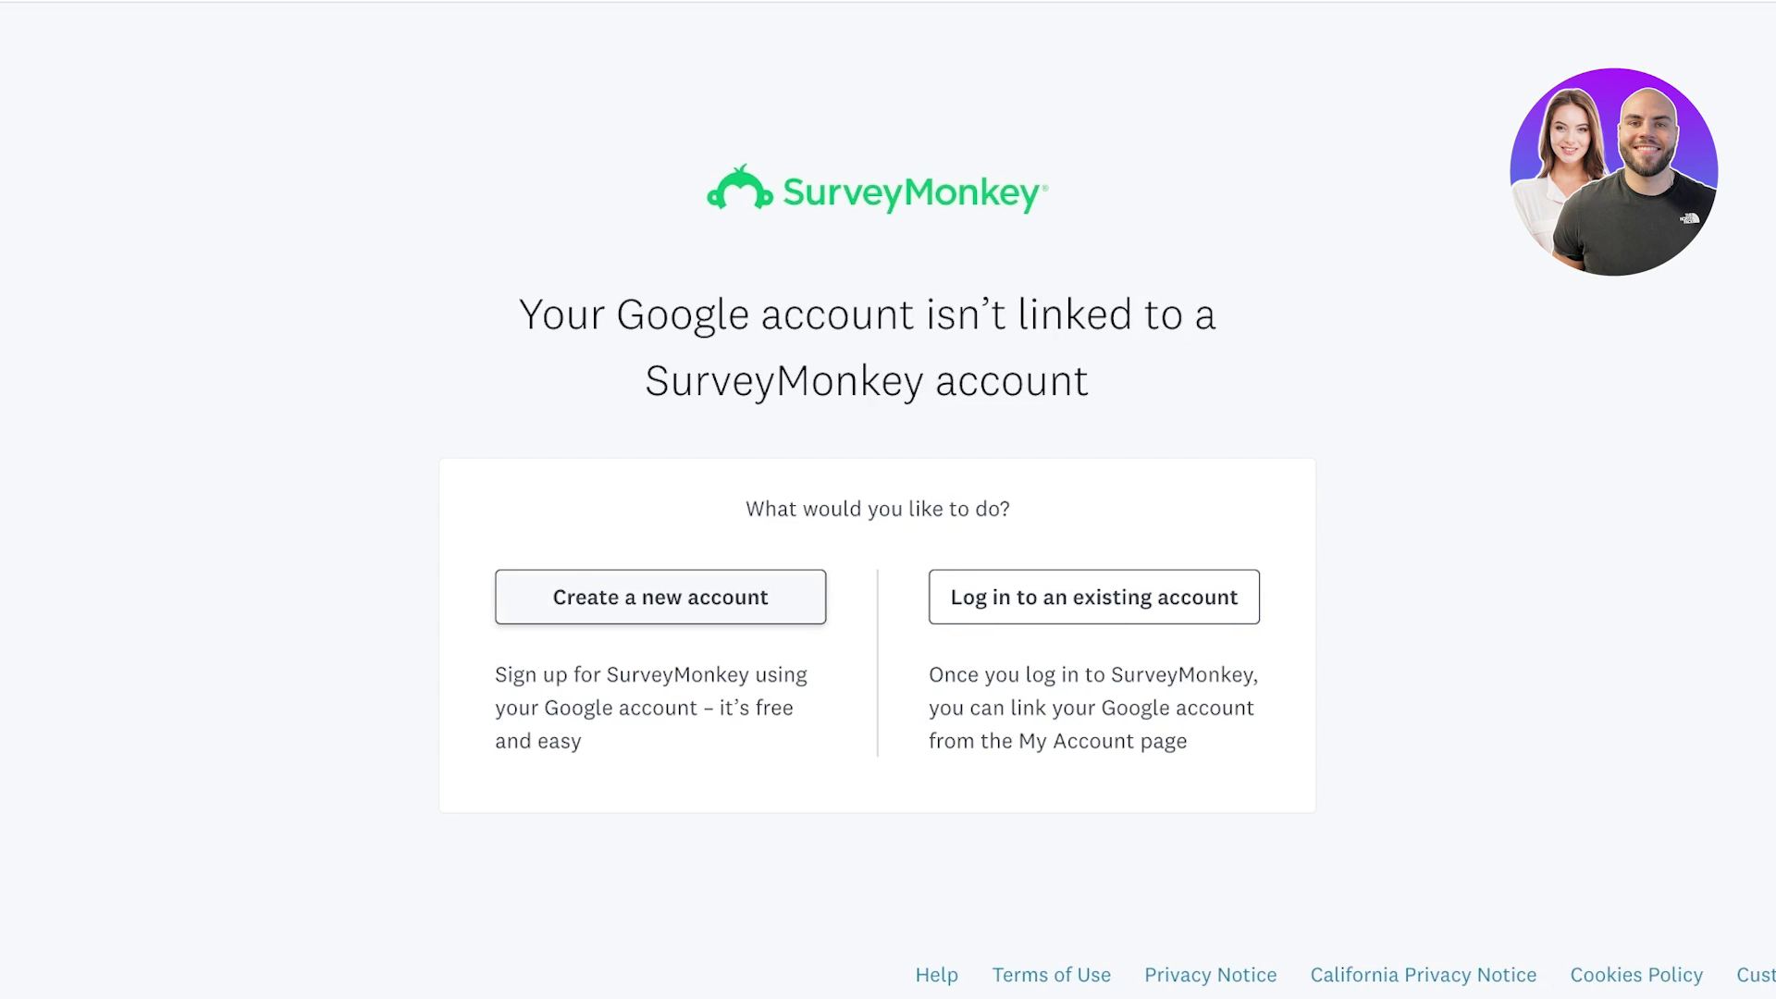
left_click(660, 598)
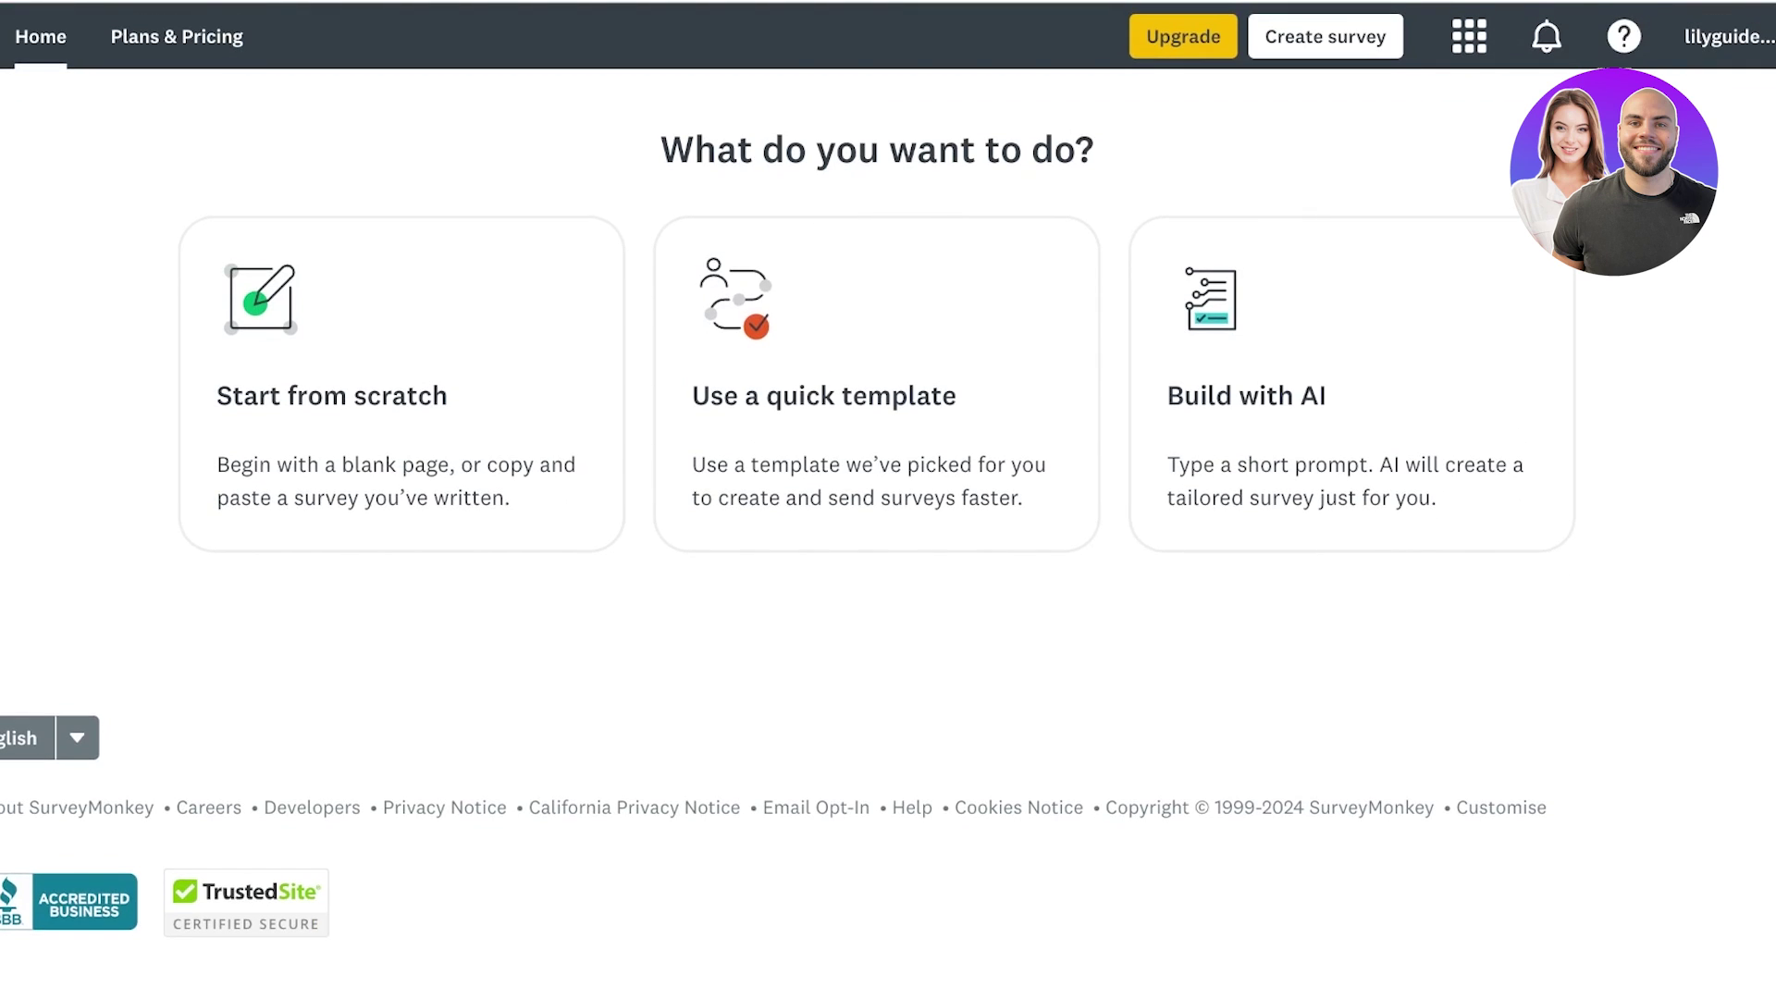
- Glance at the list of other products, then start a new survey from scratch
left_click(1469, 37)
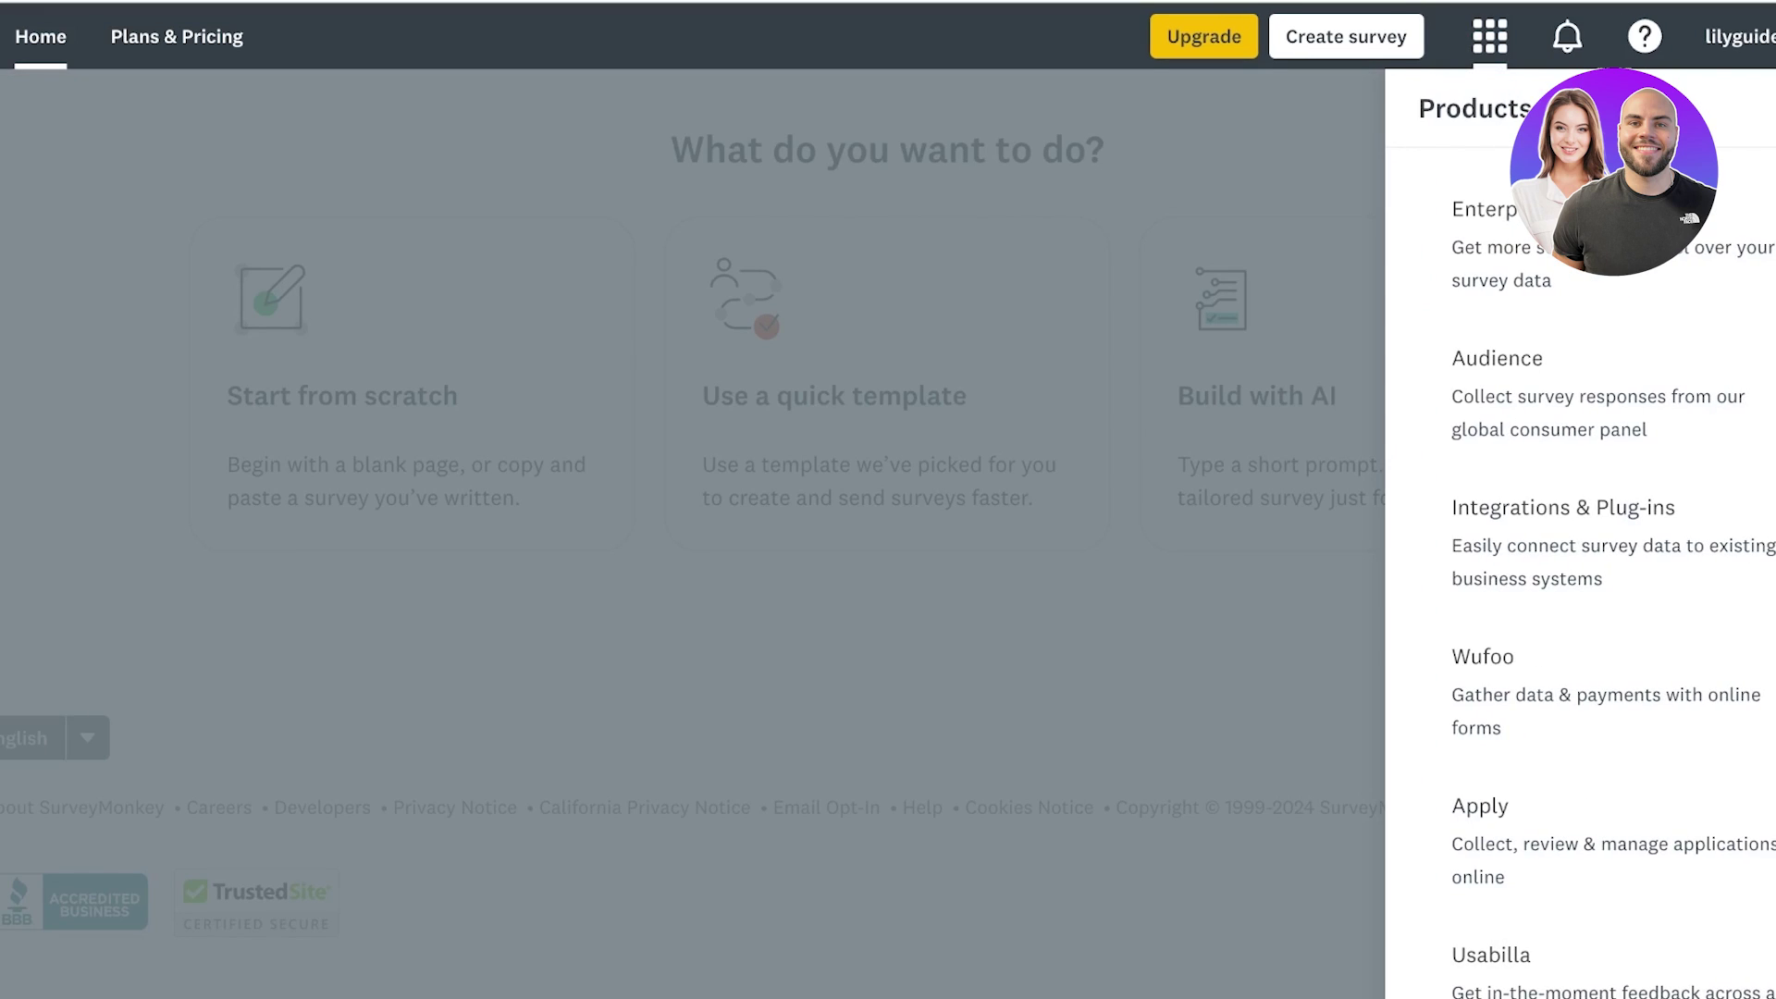
key("Escape")
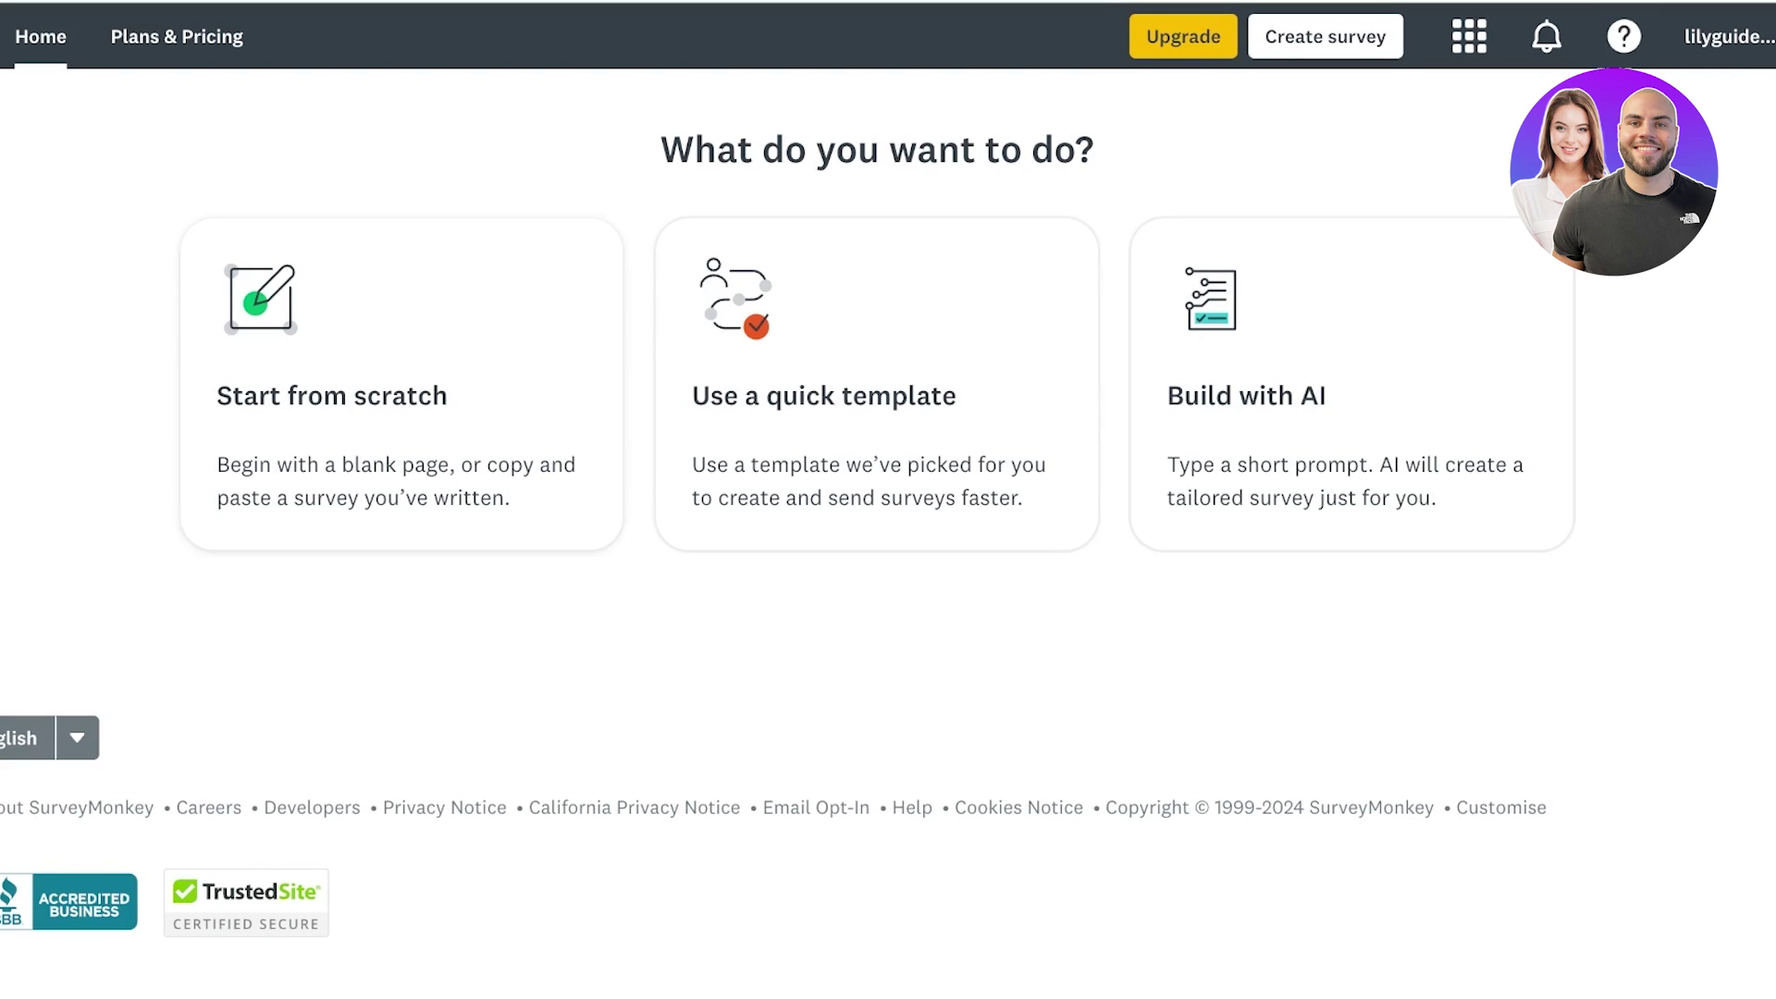
scroll(401, 384, "down", 1)
scroll(402, 384, "up", 1)
left_click(402, 383)
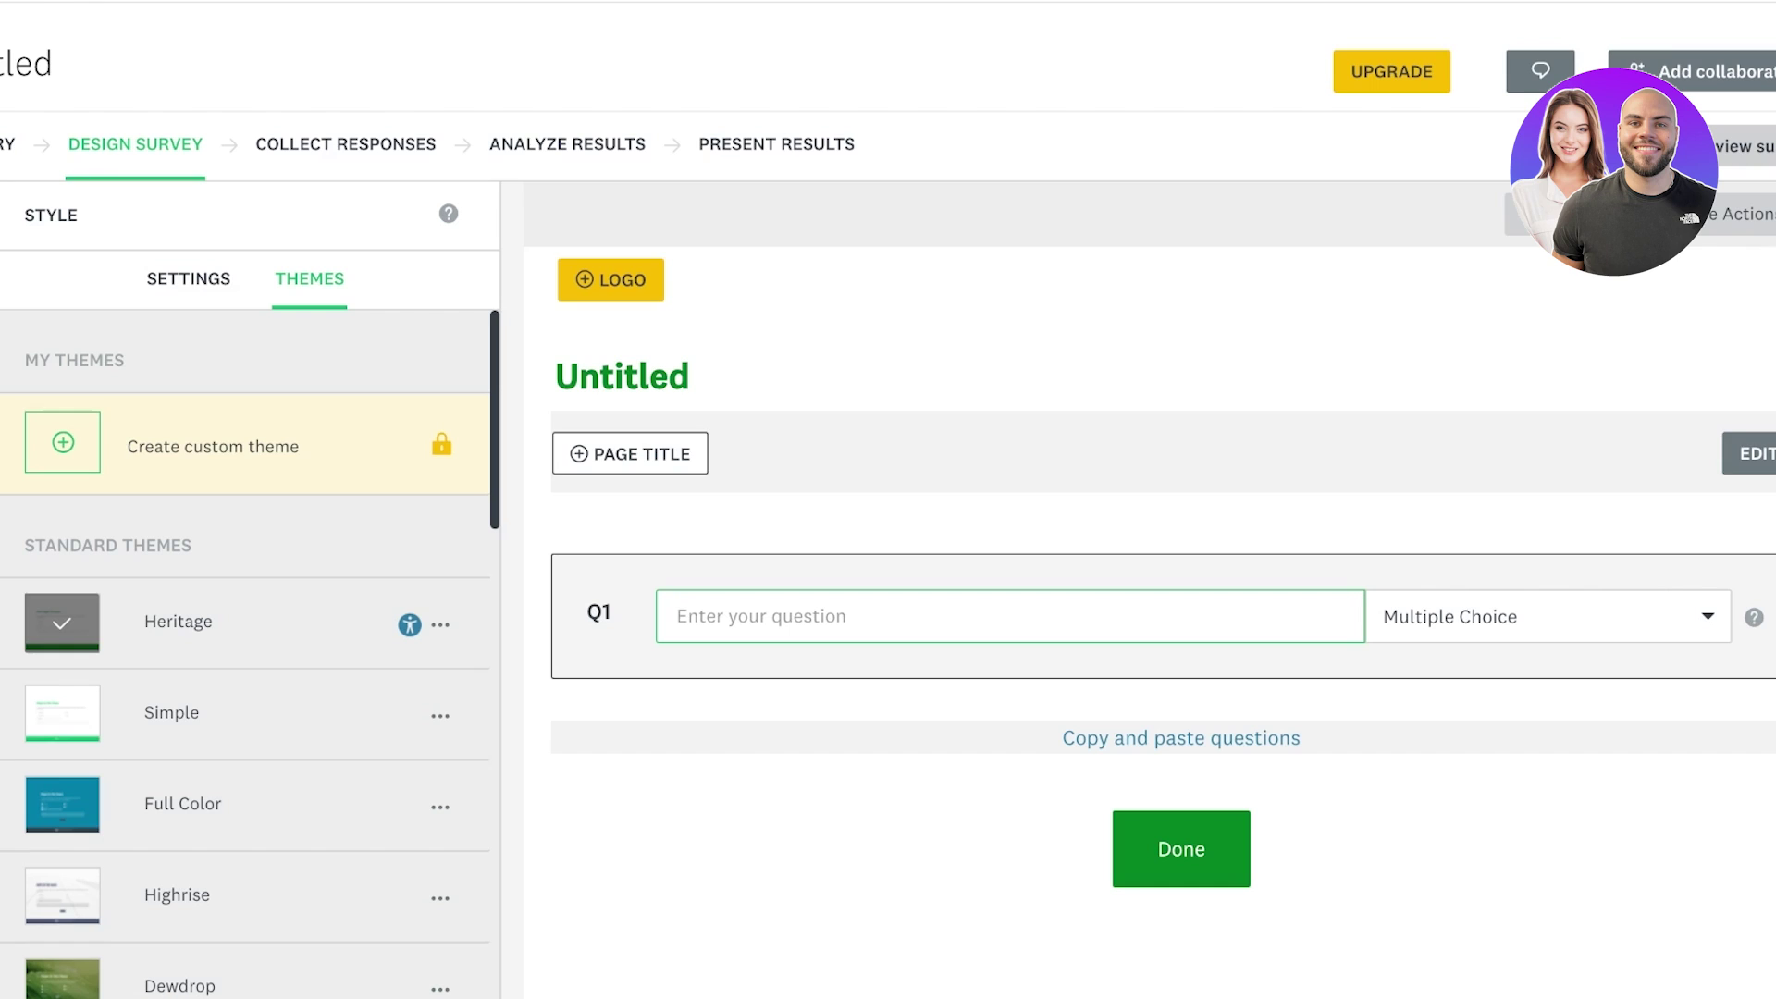
- Add the SPENCER logo image to the survey and set its size to Small
left_click(611, 280)
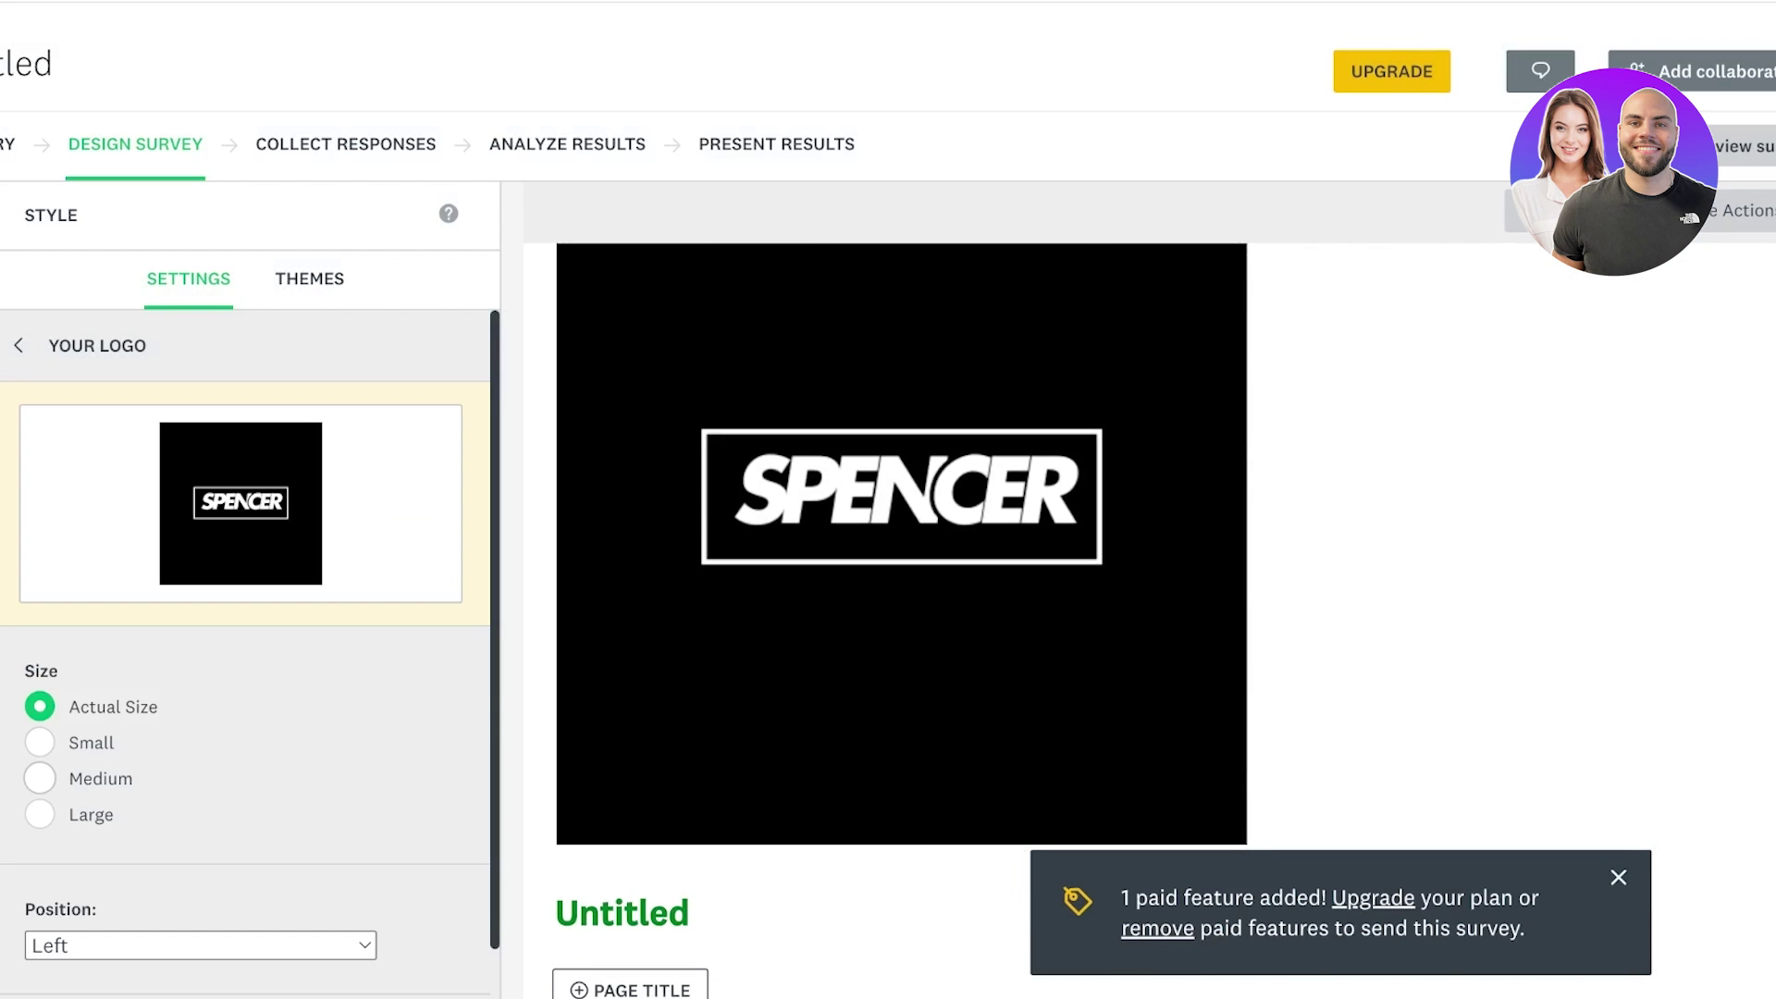
left_click(39, 778)
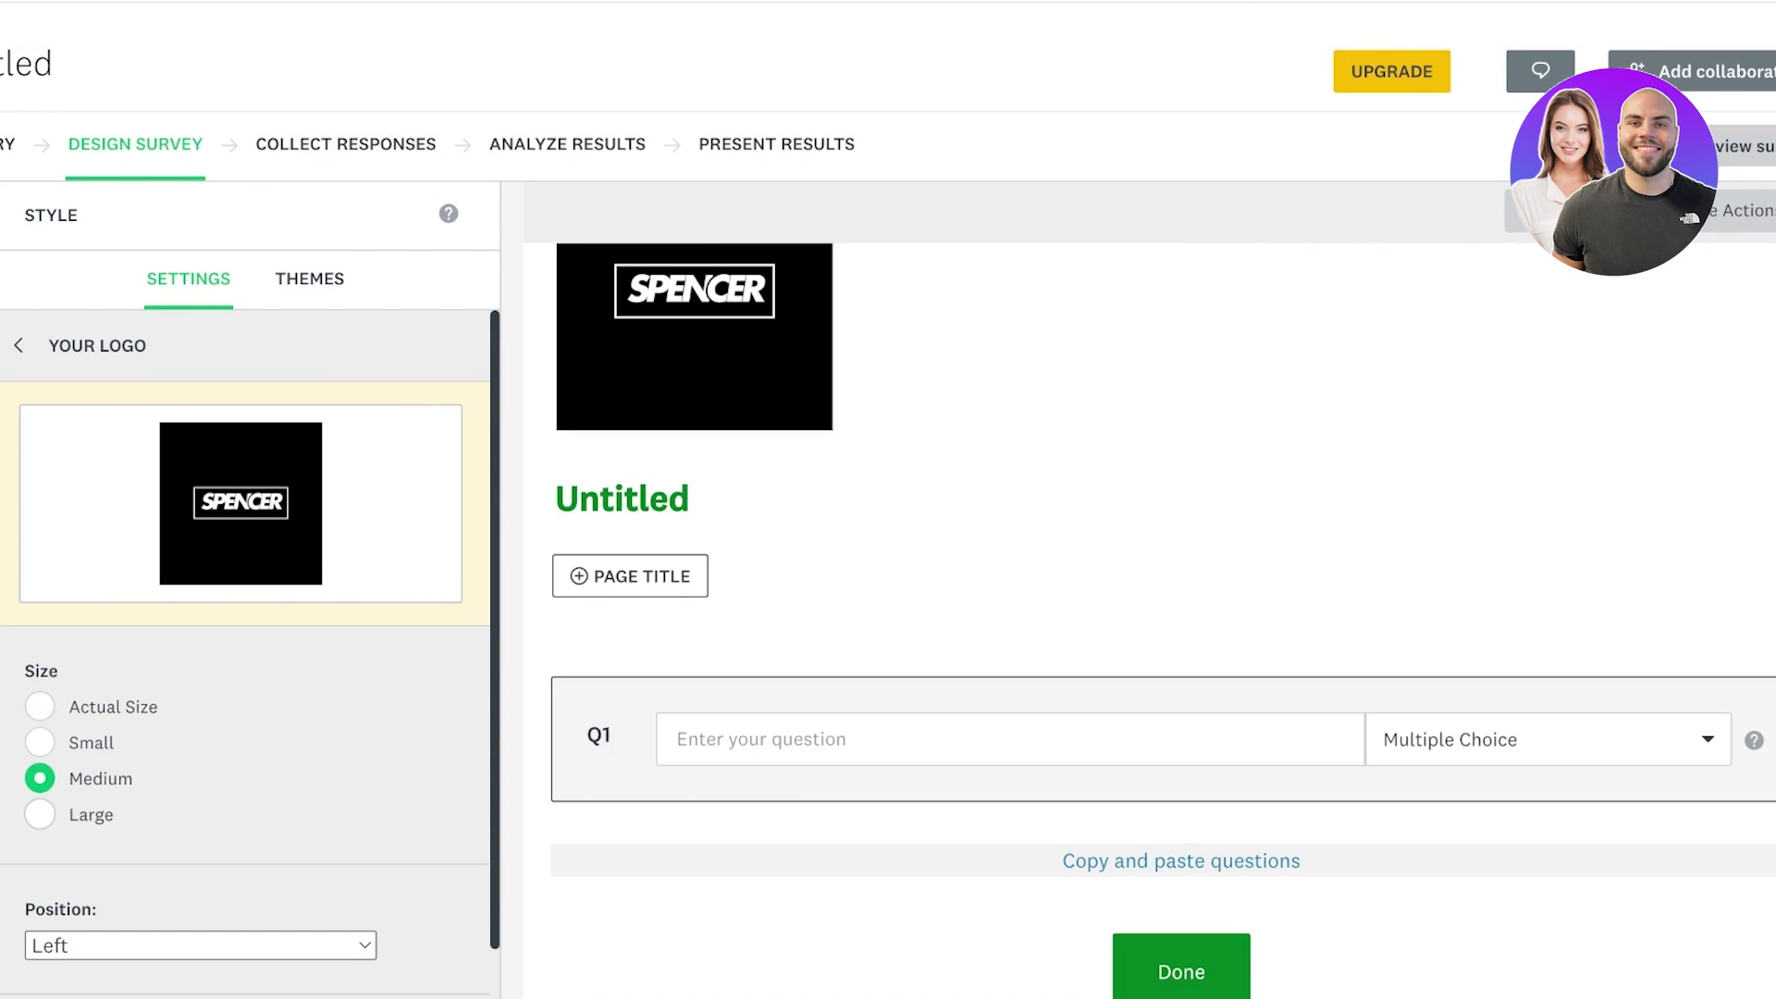
left_click(39, 742)
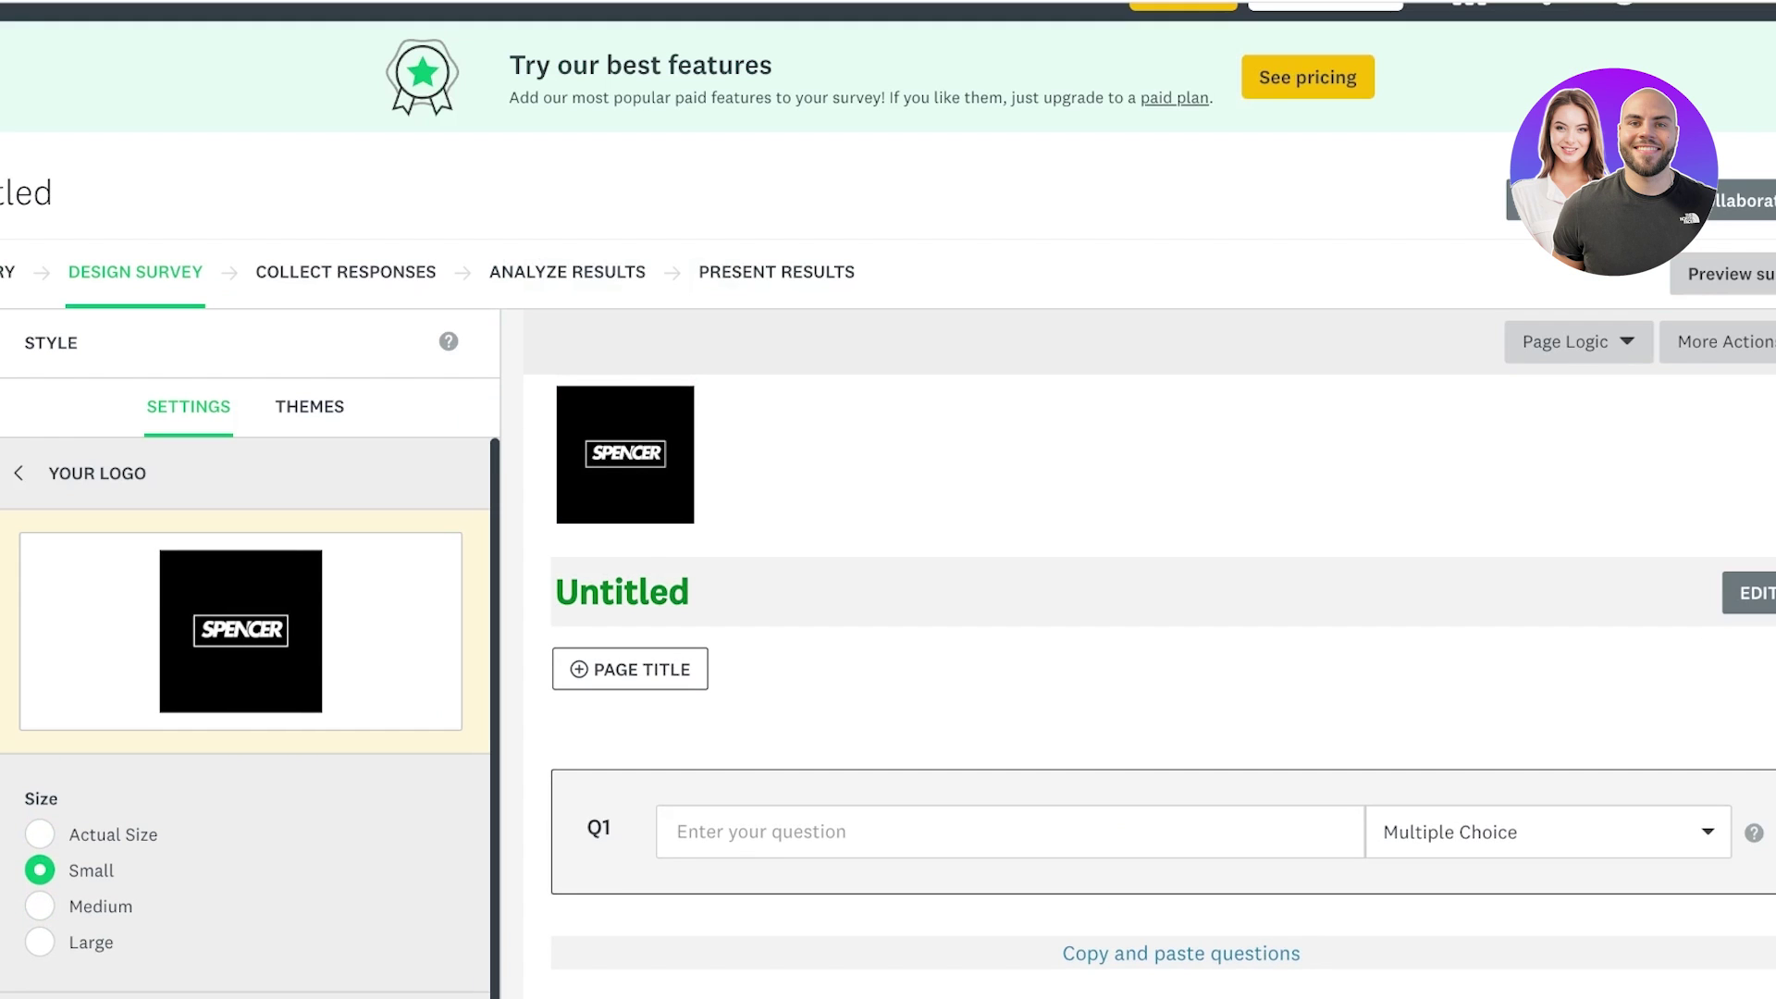
- Title the survey "Product Quality Survey", center-aligned, with the category "Concept, product, or ad testing"
left_click(622, 592)
double_click(647, 468)
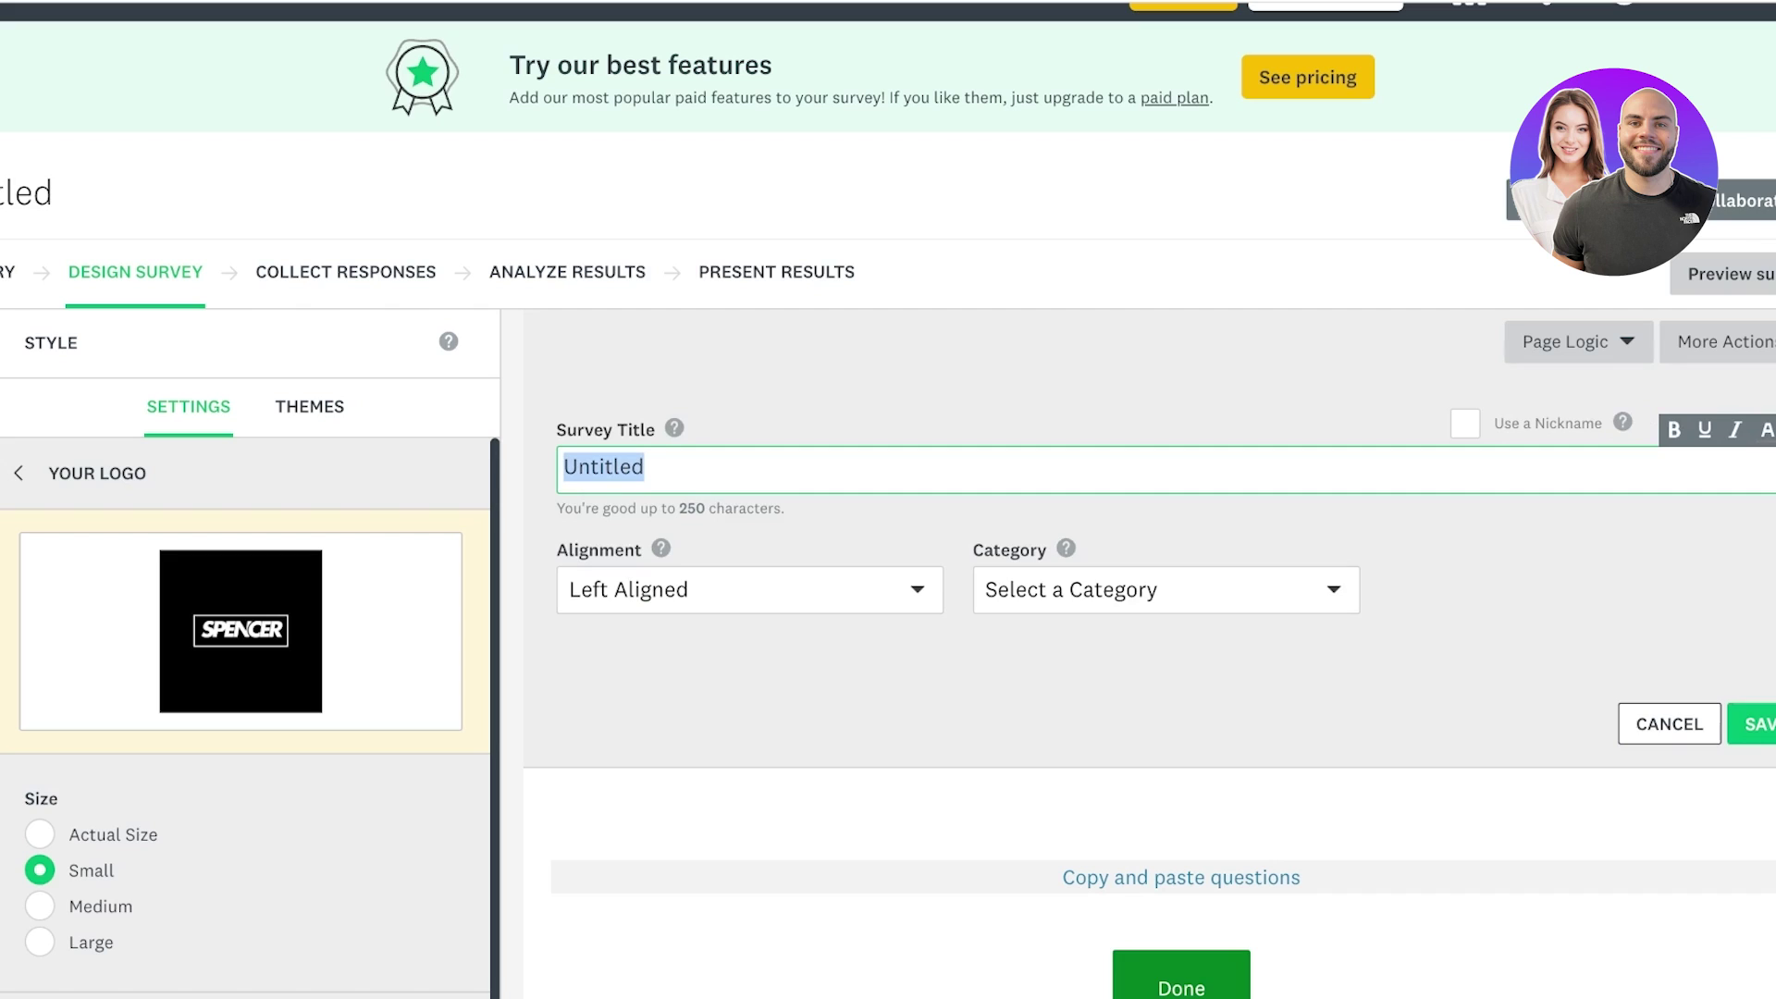
type("Produc")
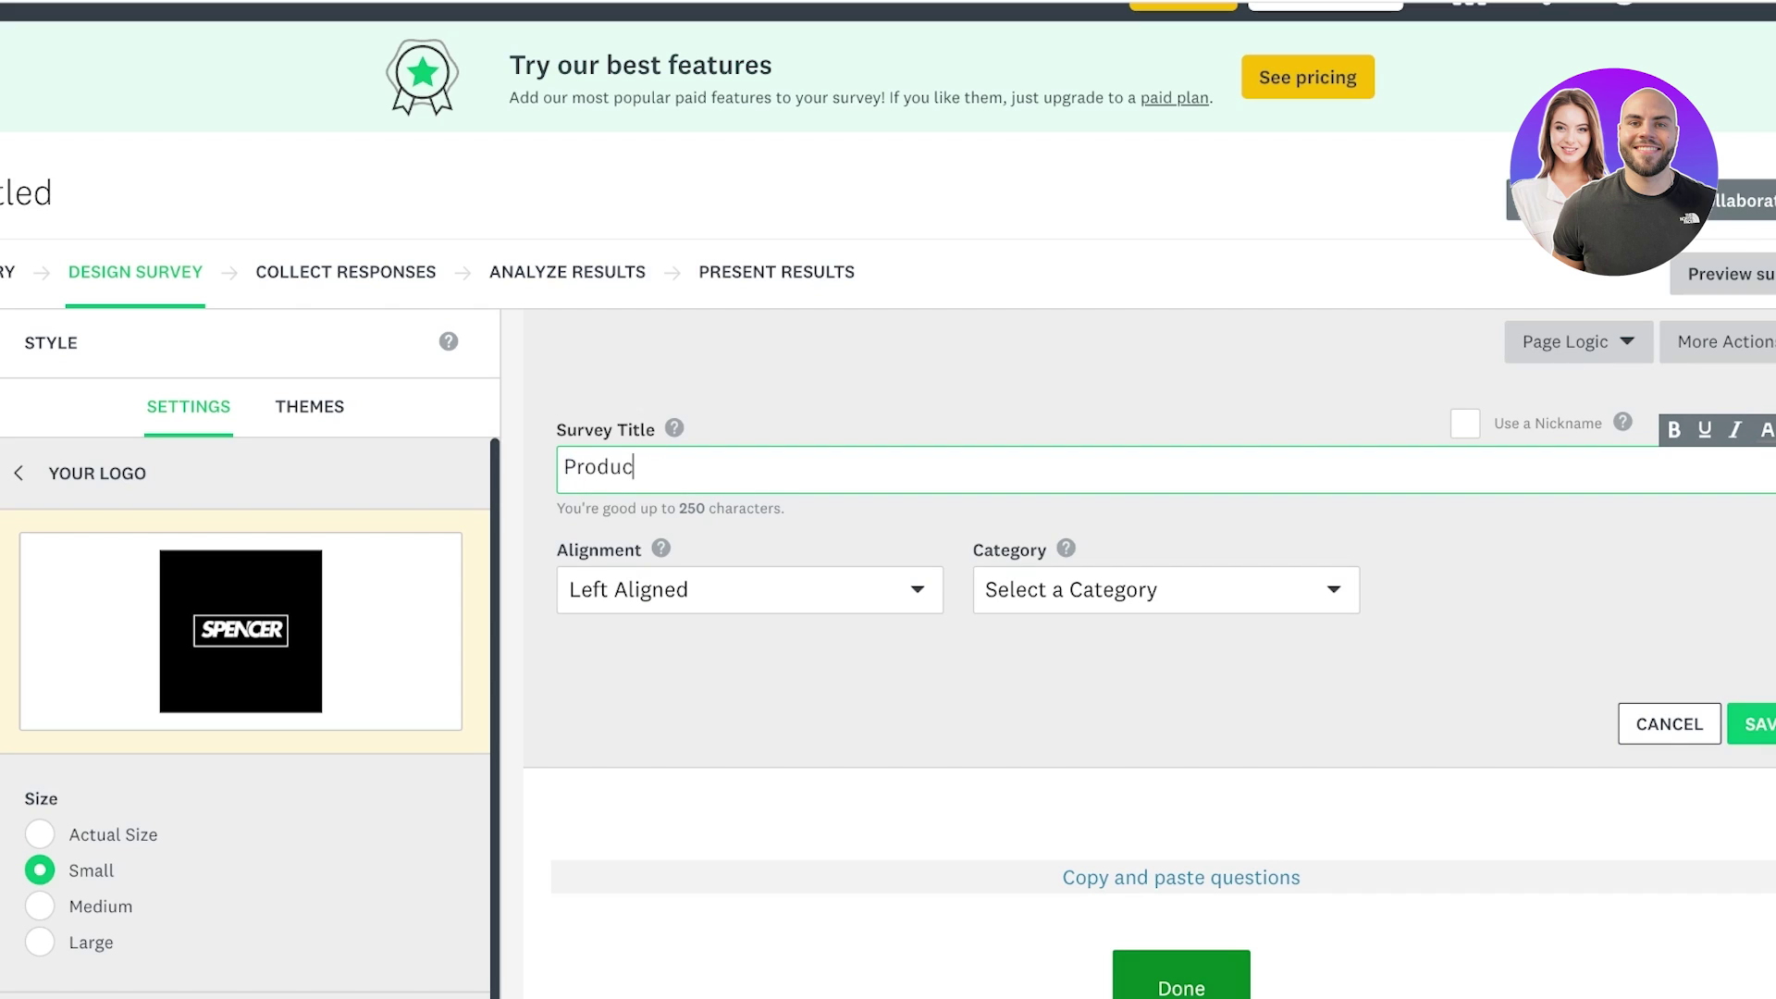
type("t Quality Survey")
key("Tab")
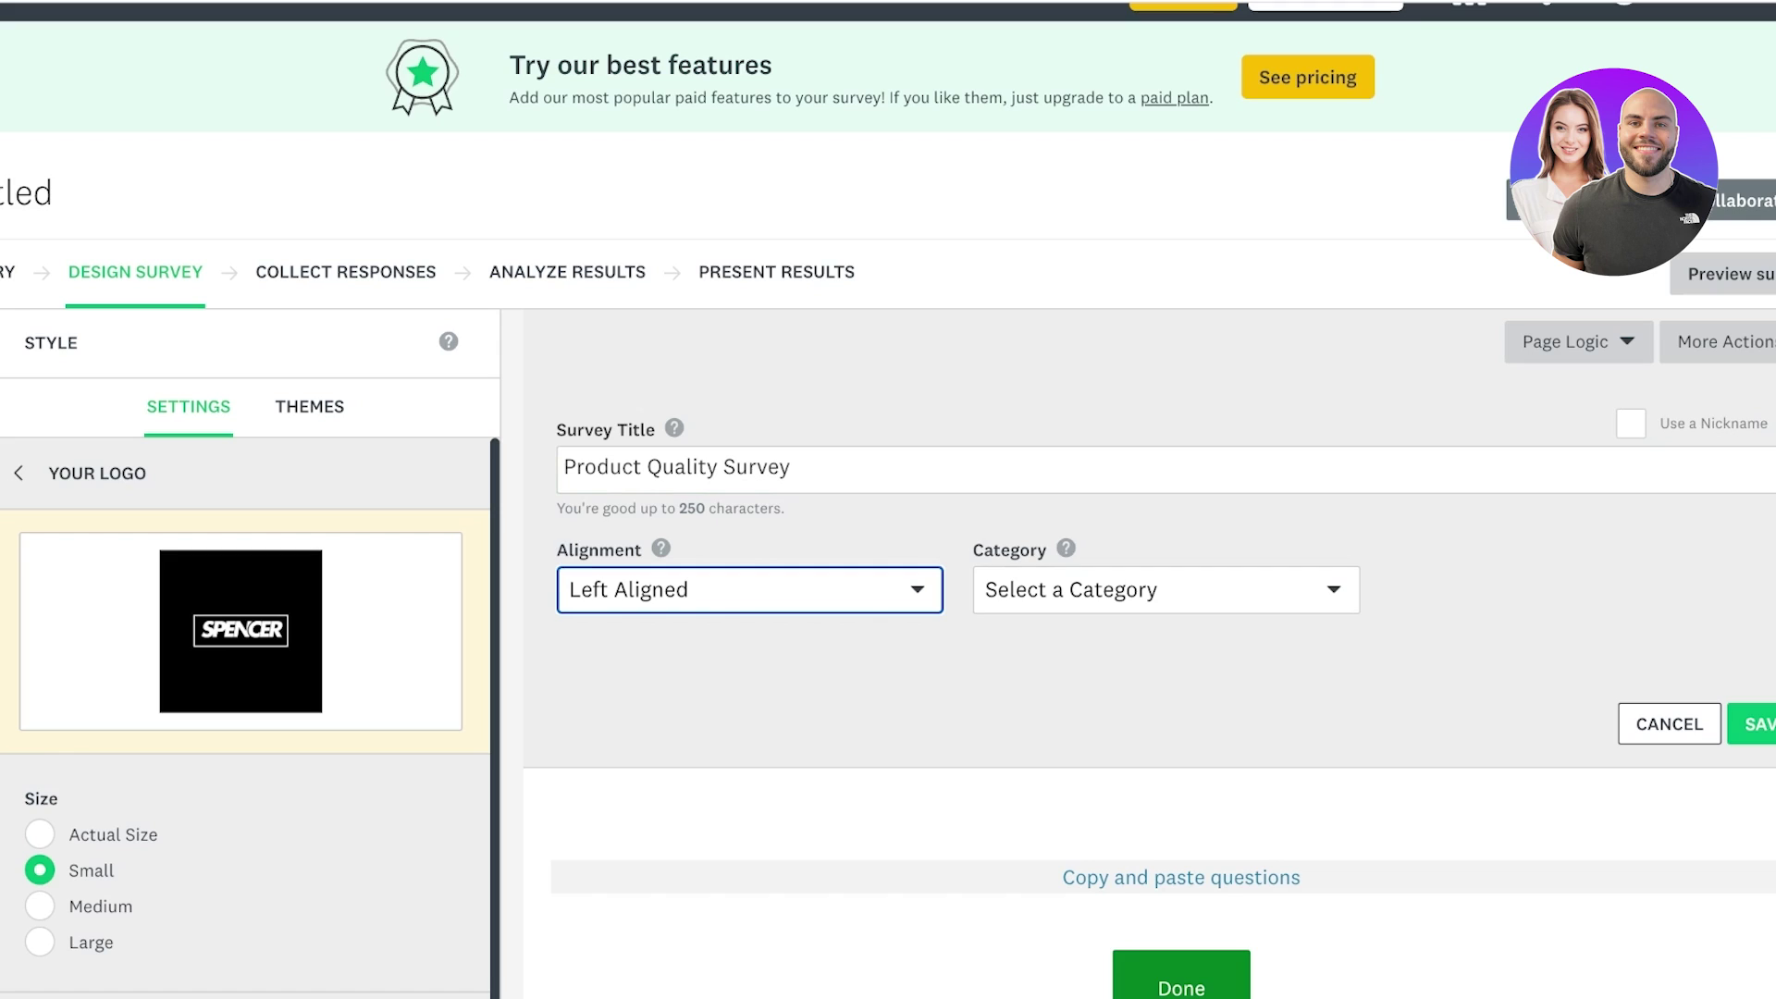
key("Down")
key("Tab")
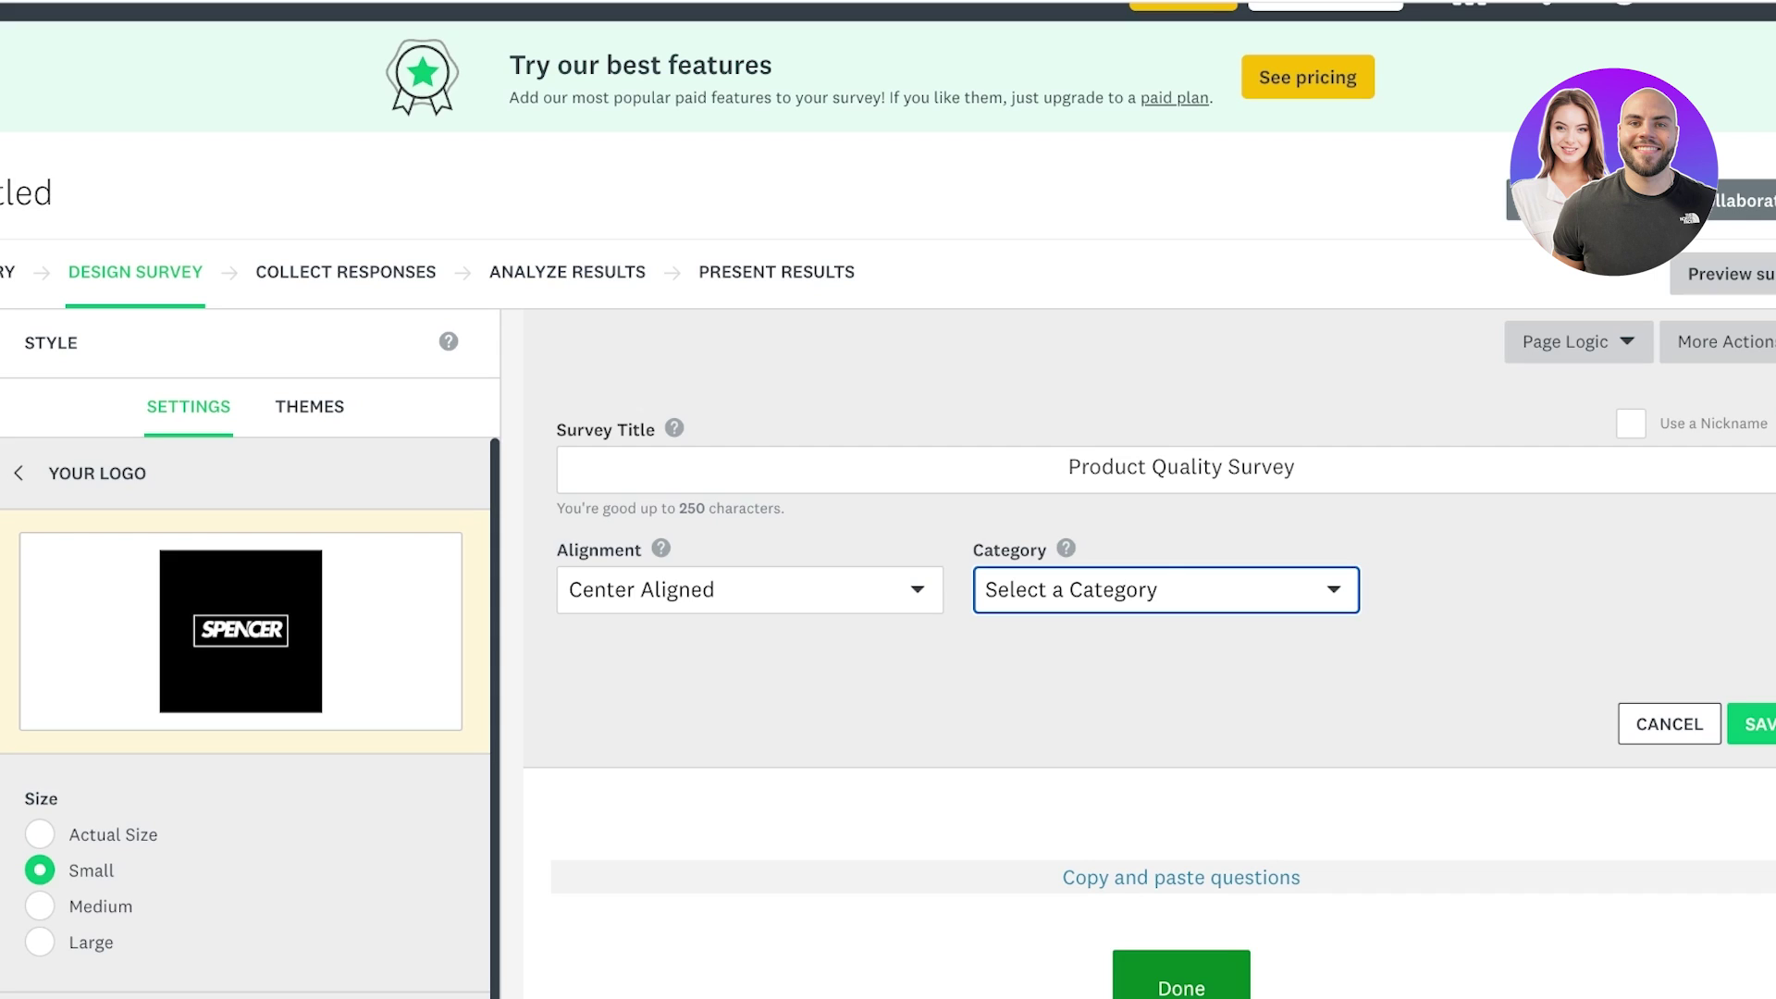
key("Down")
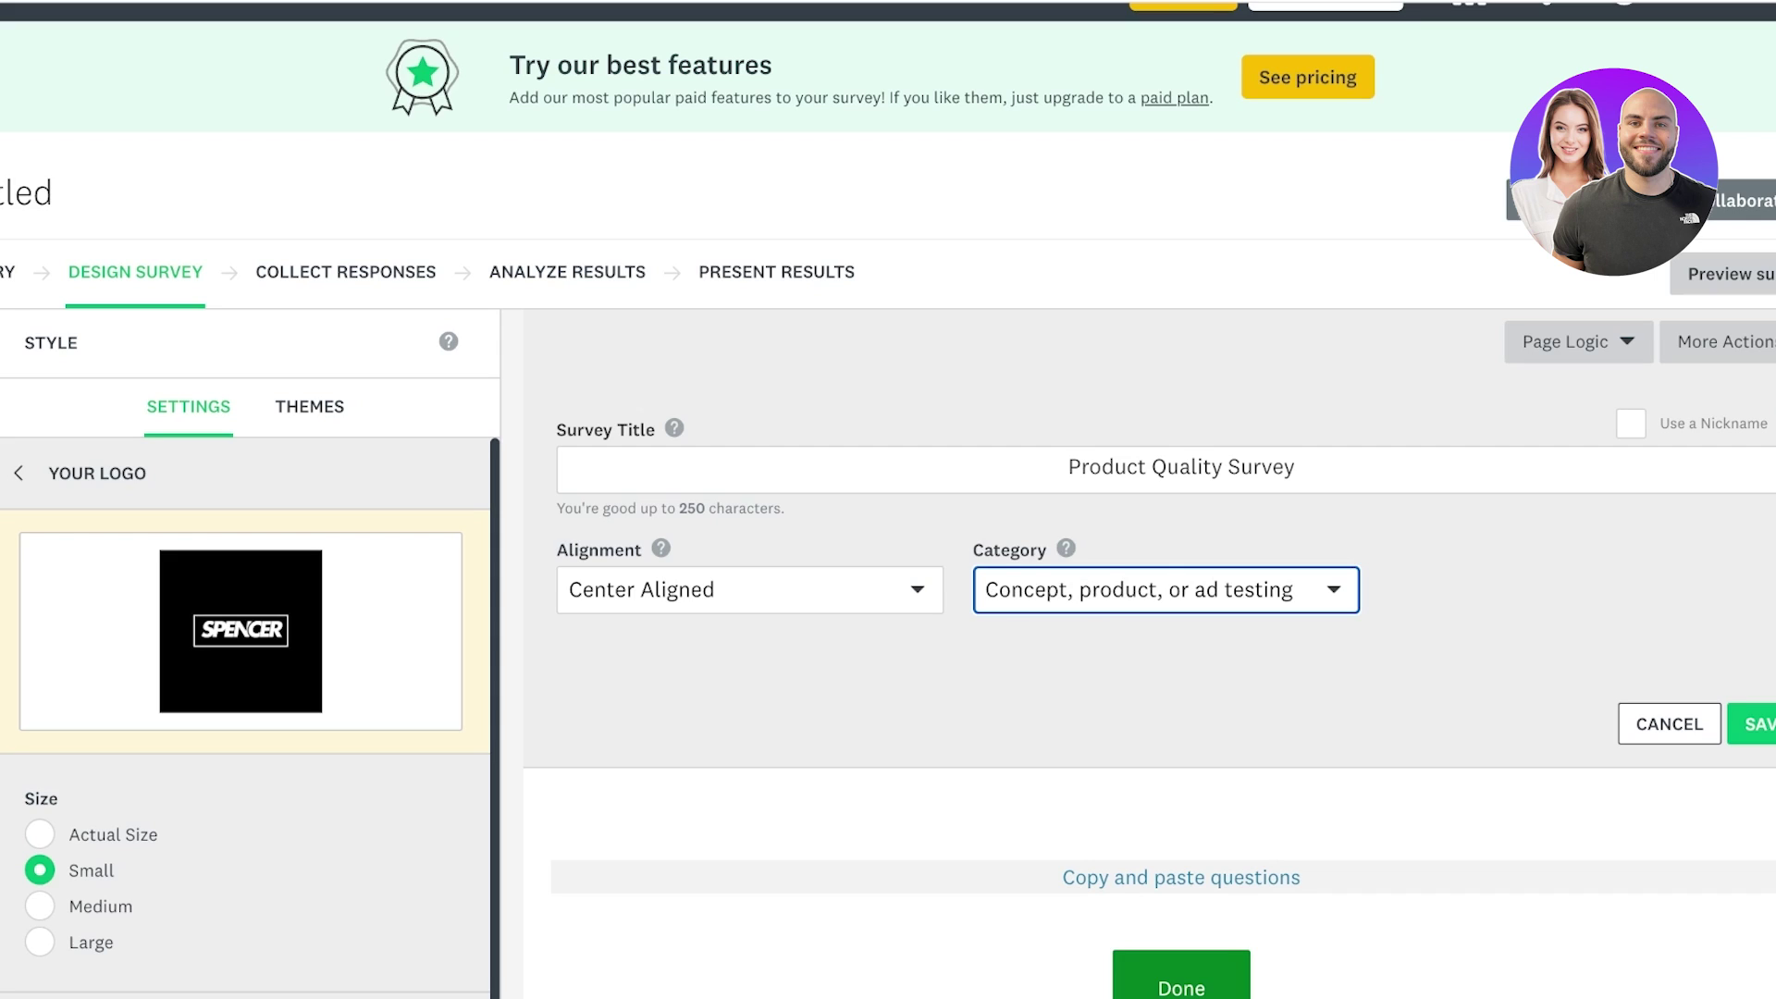
key("Return")
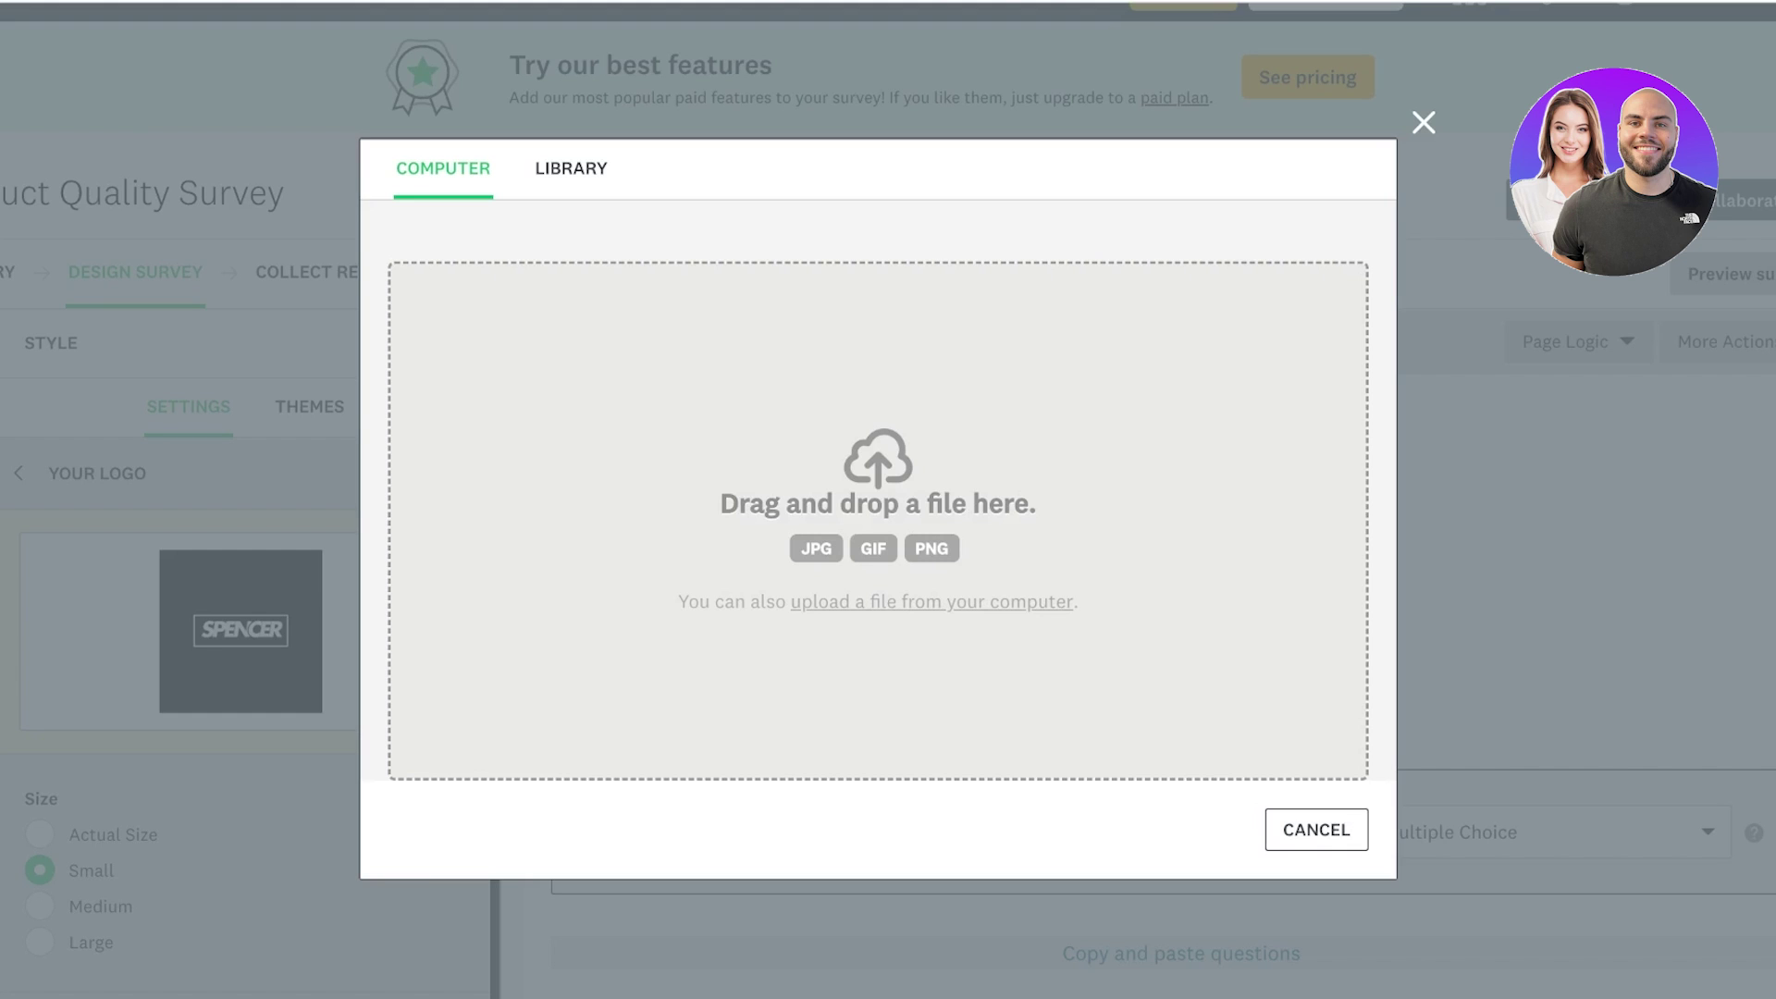
key("Escape")
scroll(624, 458, "down", 1)
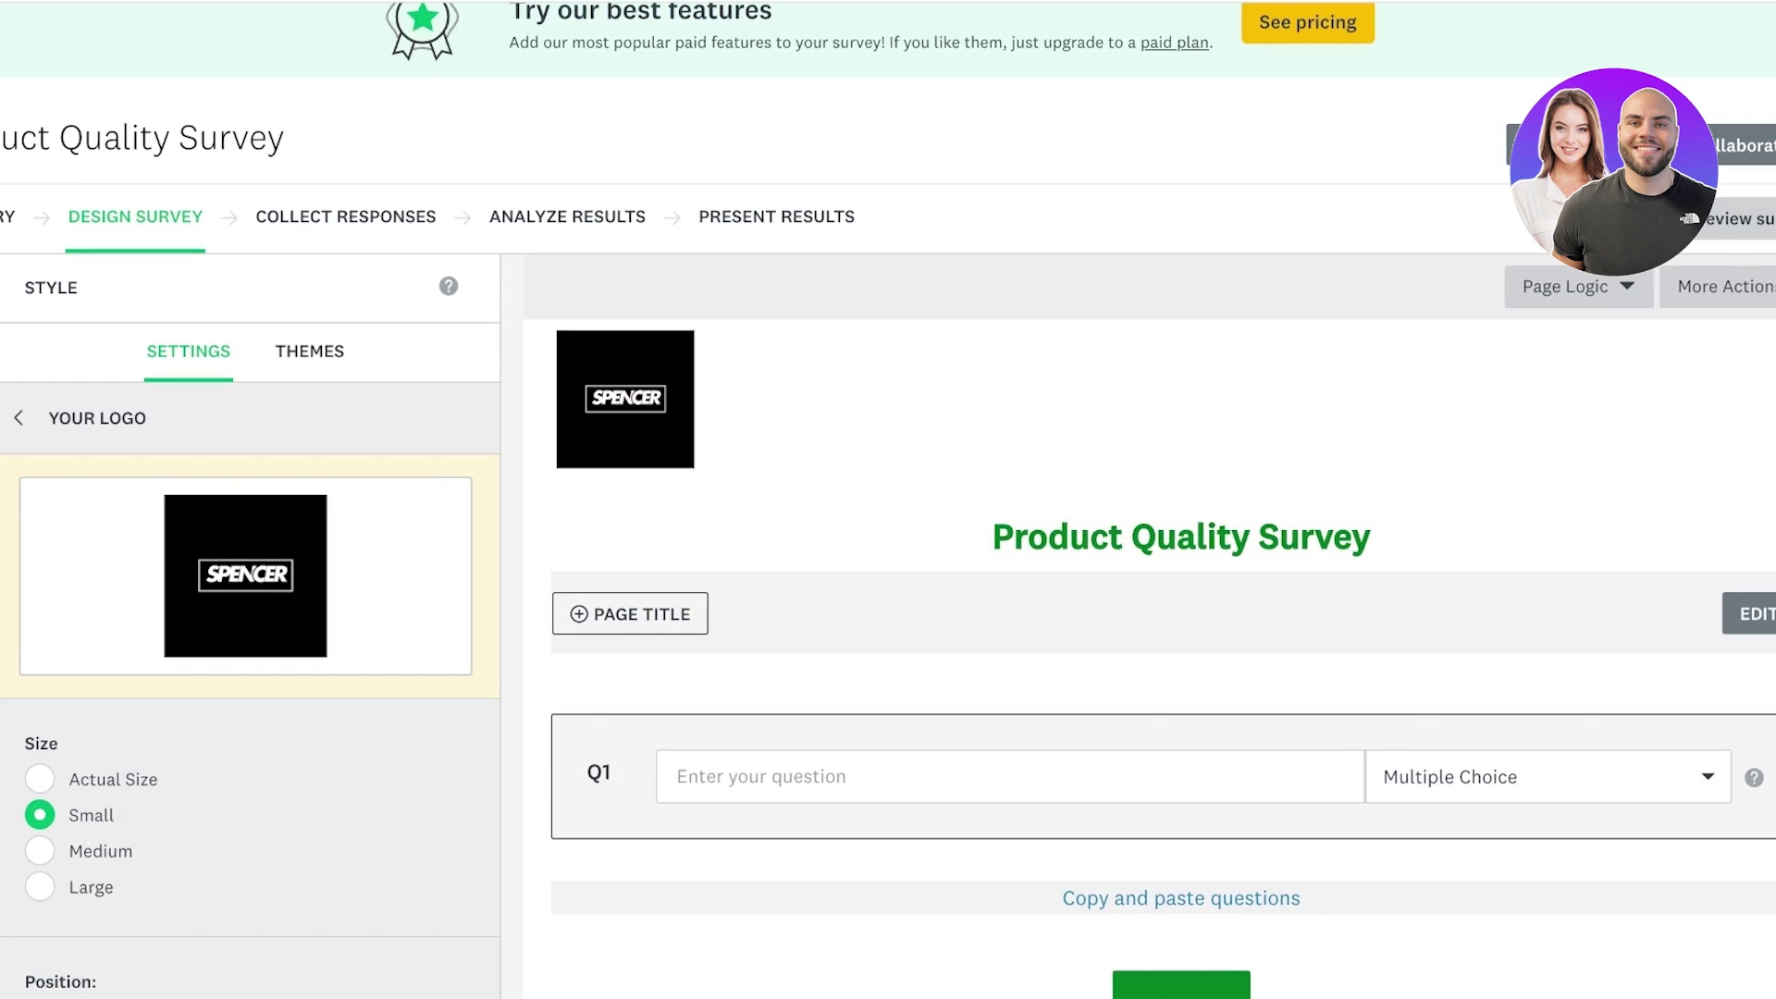
scroll(630, 553, "down", 1)
left_click(629, 553)
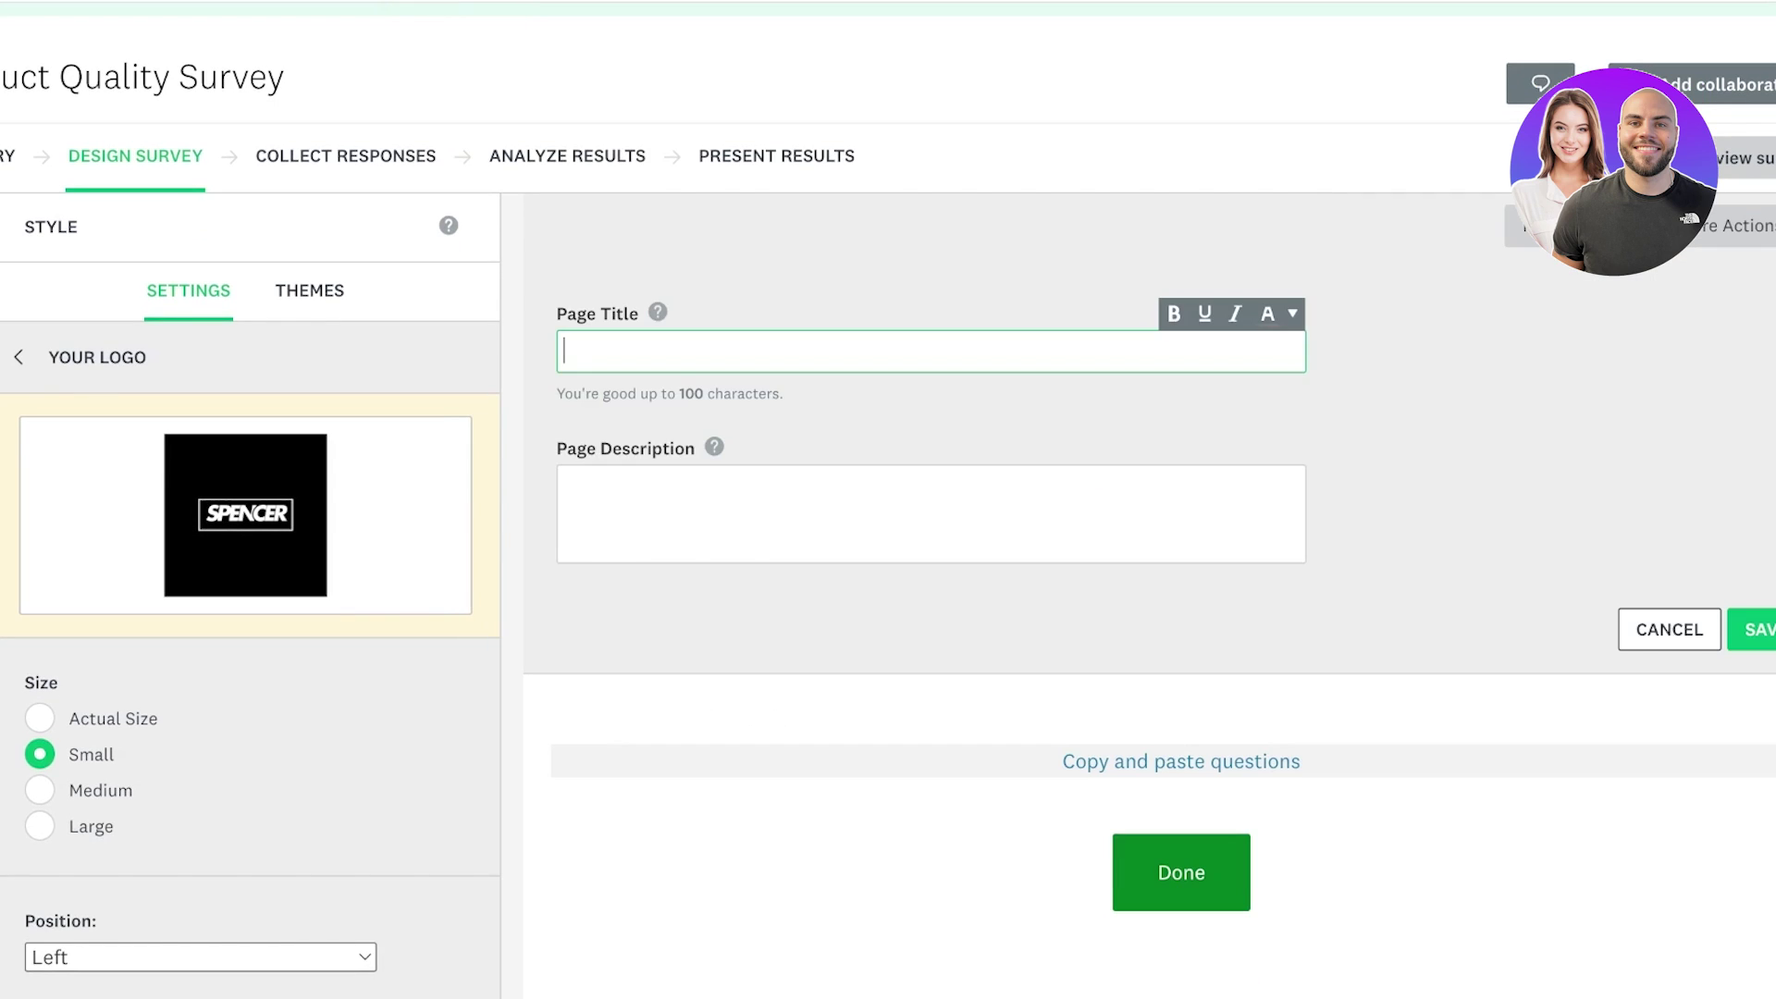
left_click(1760, 630)
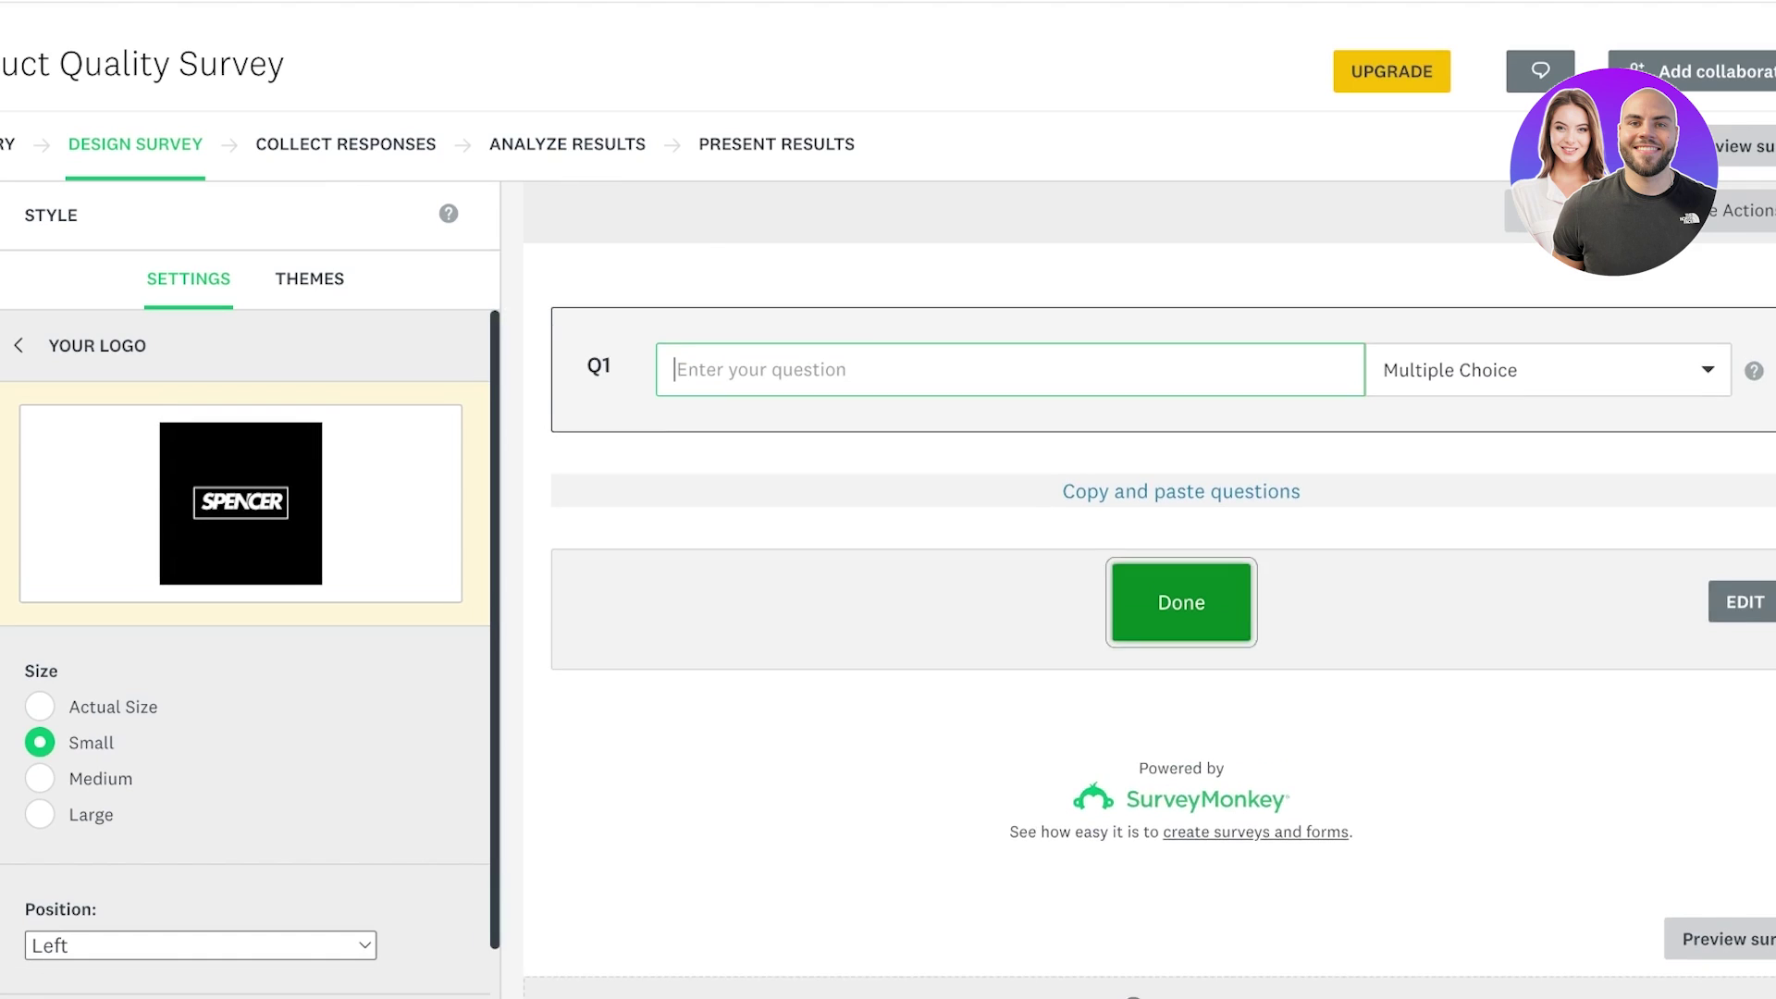
- Enter "Which one of our products have you been using?" as question Q1 and make it a Checkboxes question
scroll(245, 648, "down", 1)
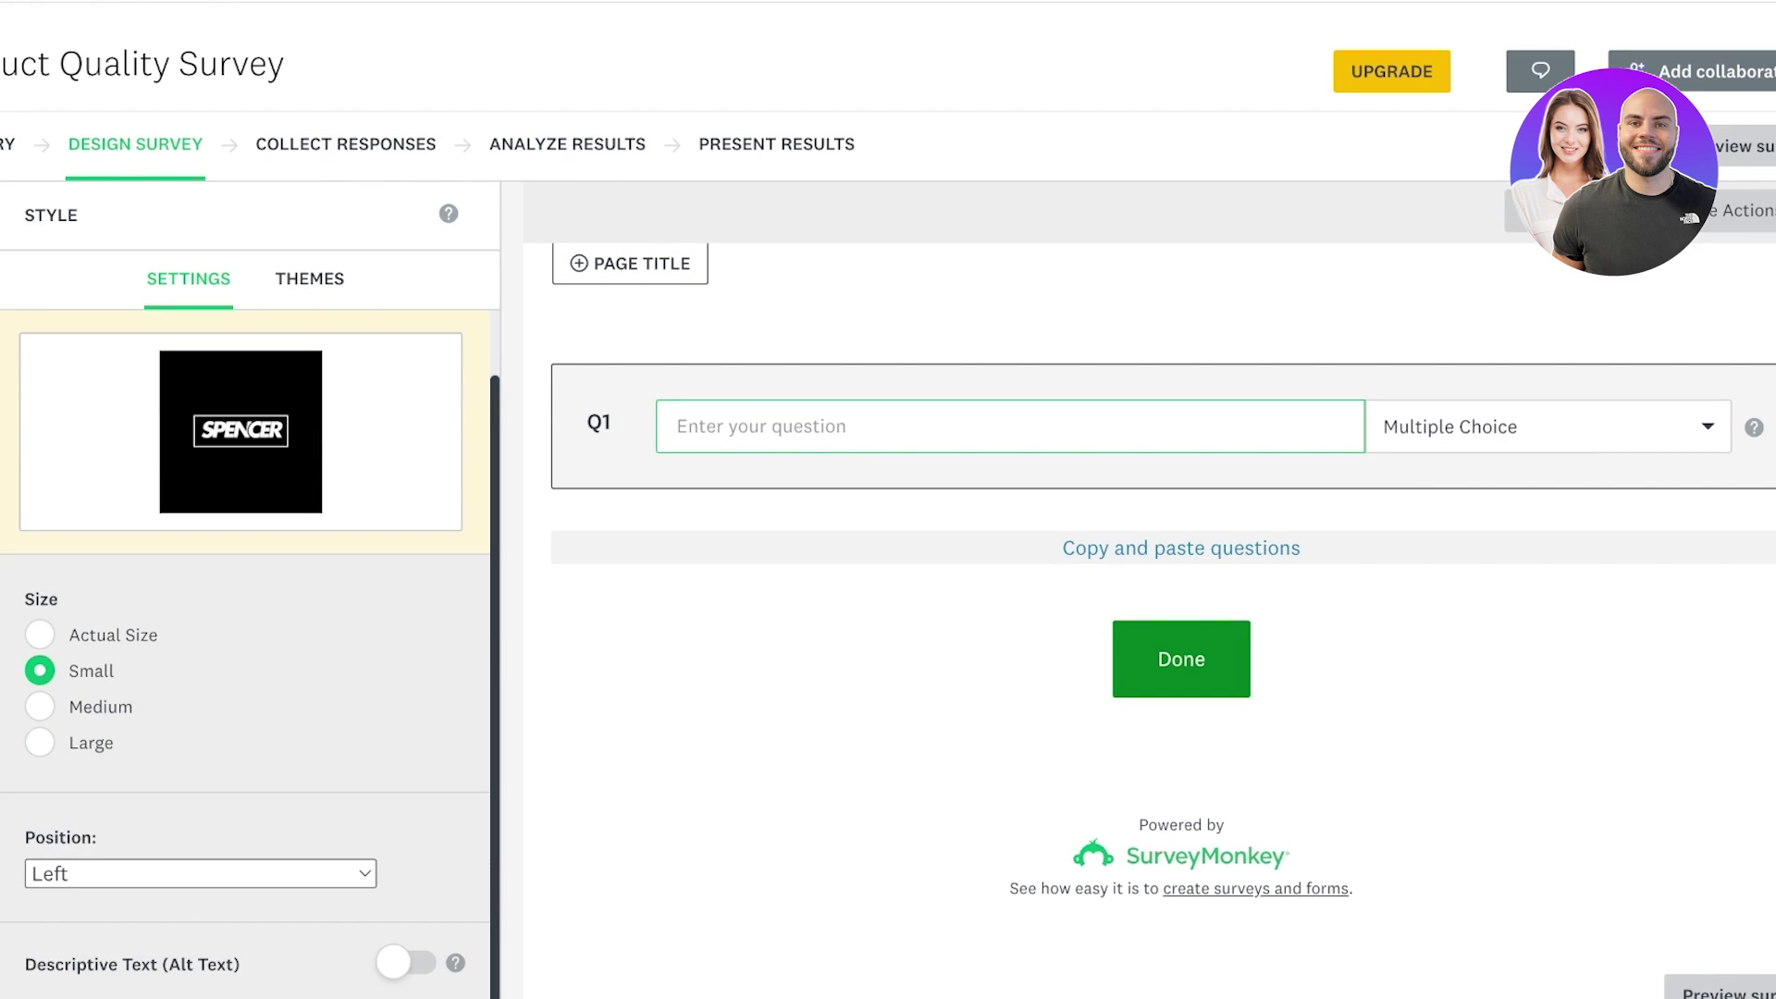
left_click(1008, 426)
type("A")
key("BackSpace")
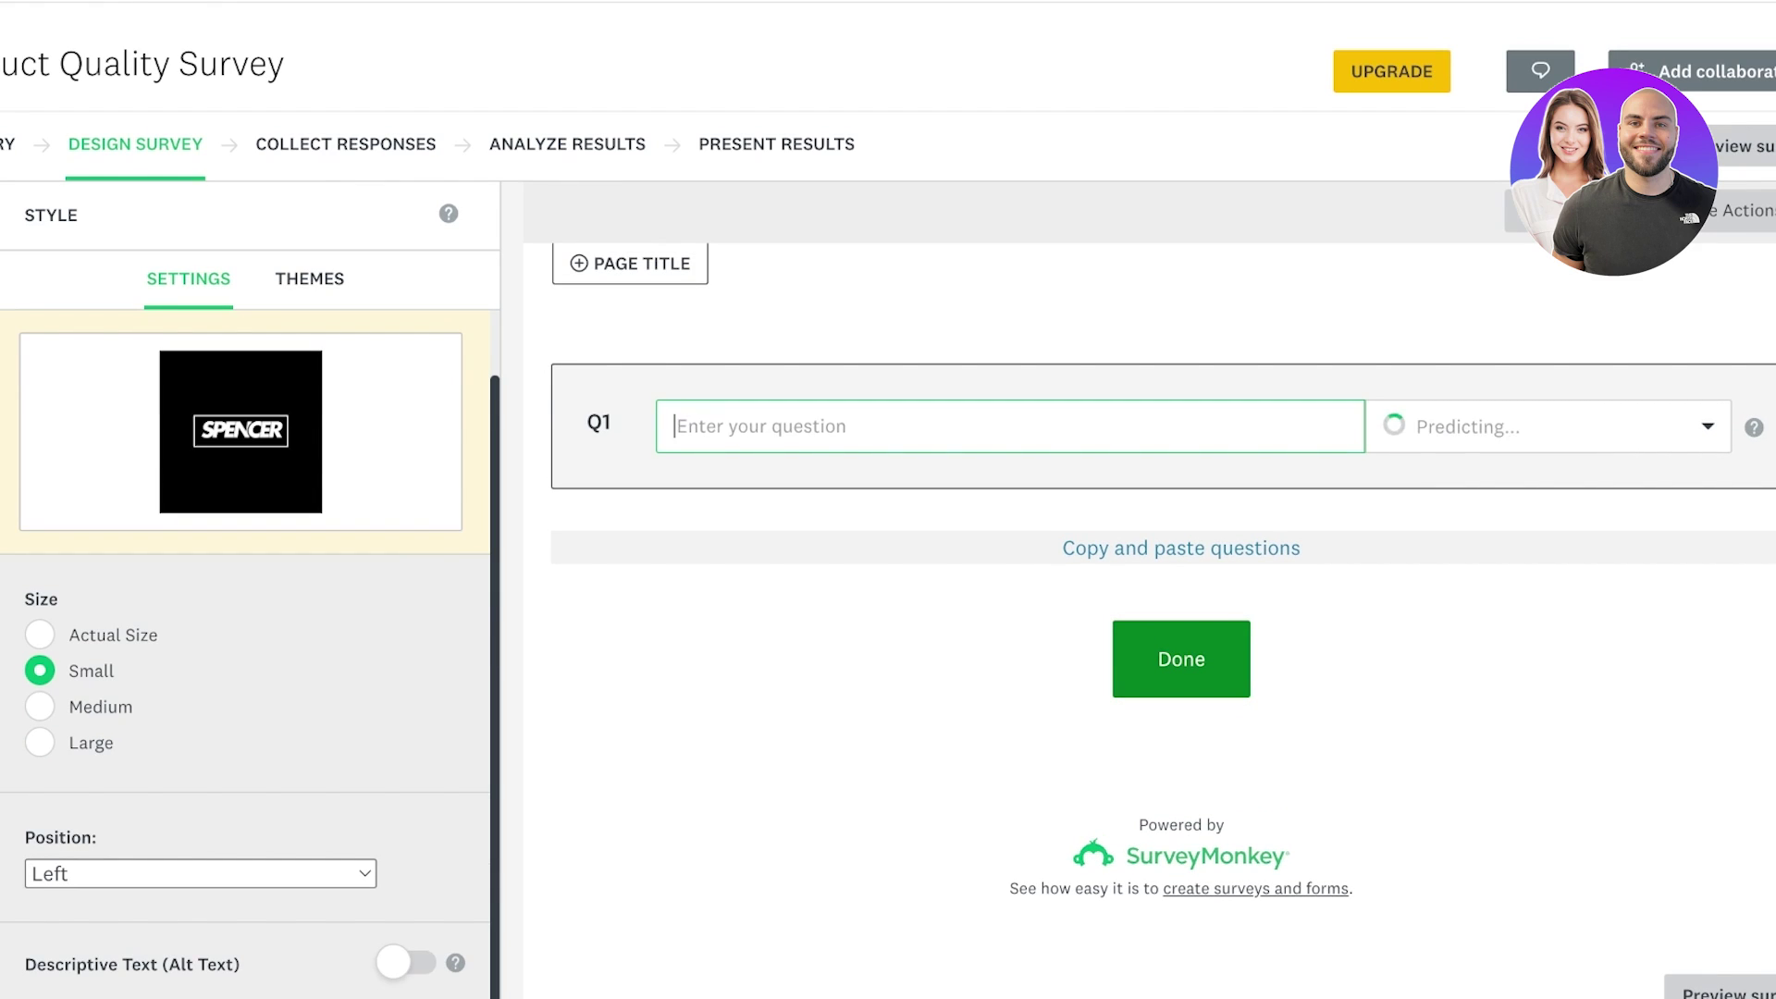
type("Which o")
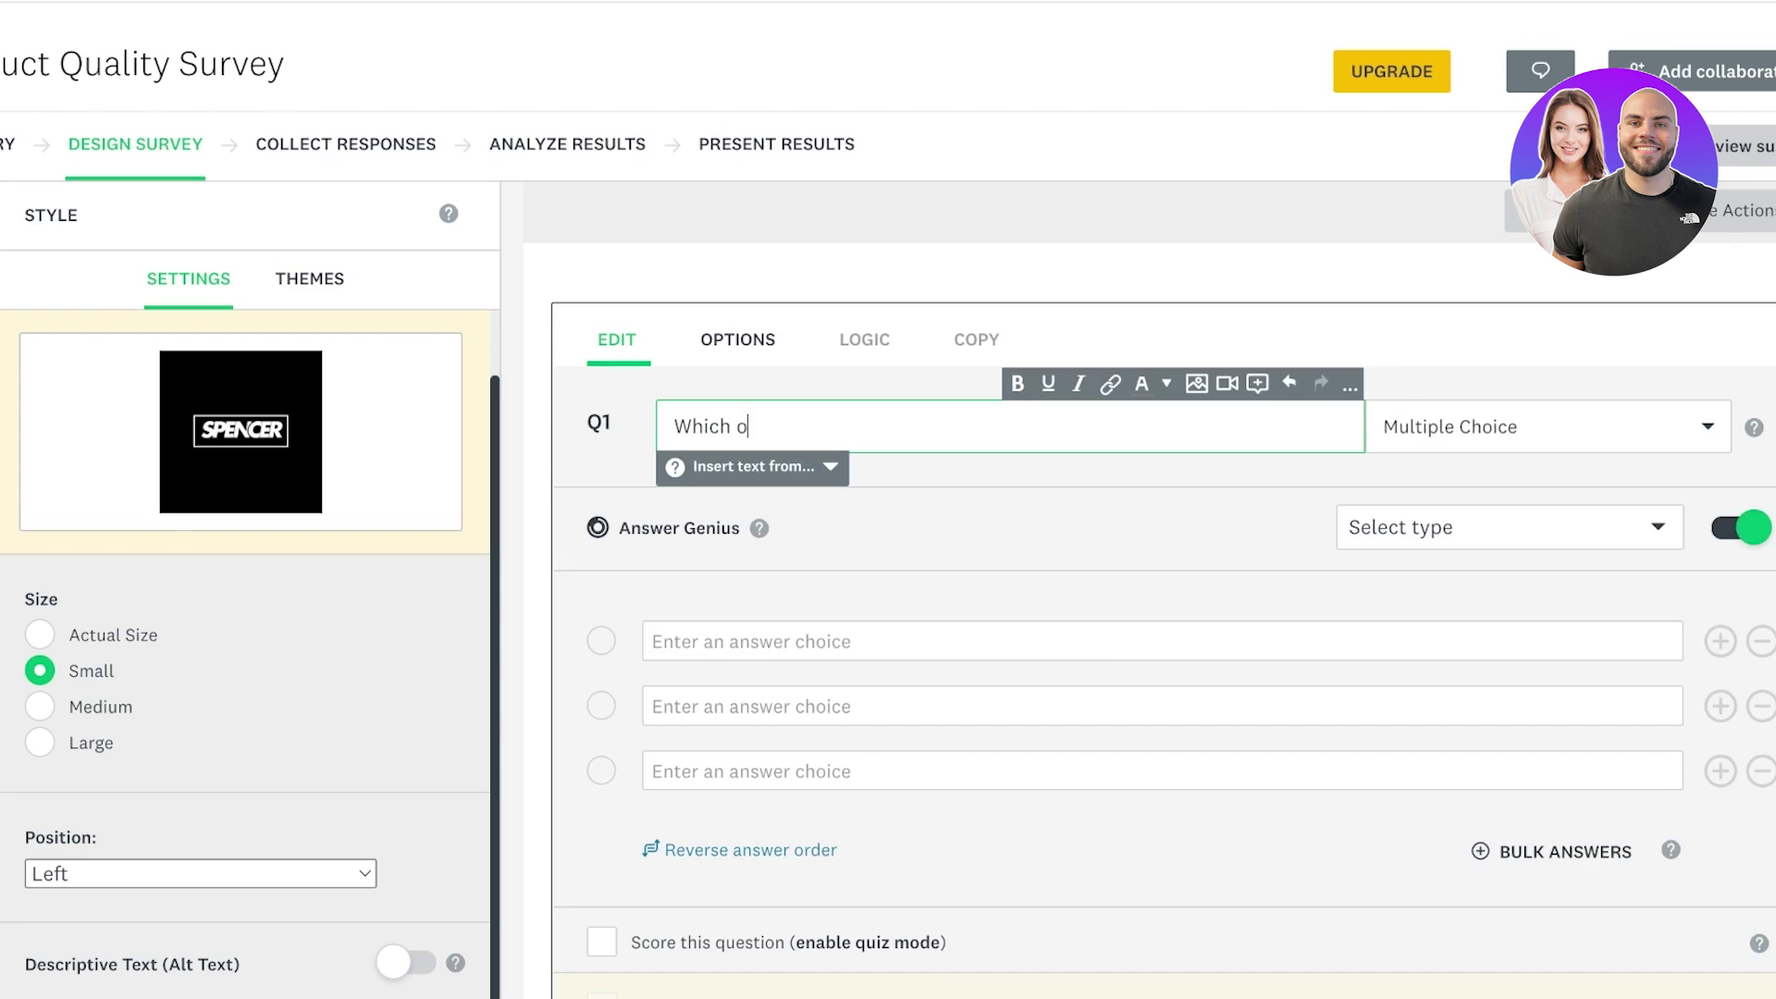
type("ne of our pr")
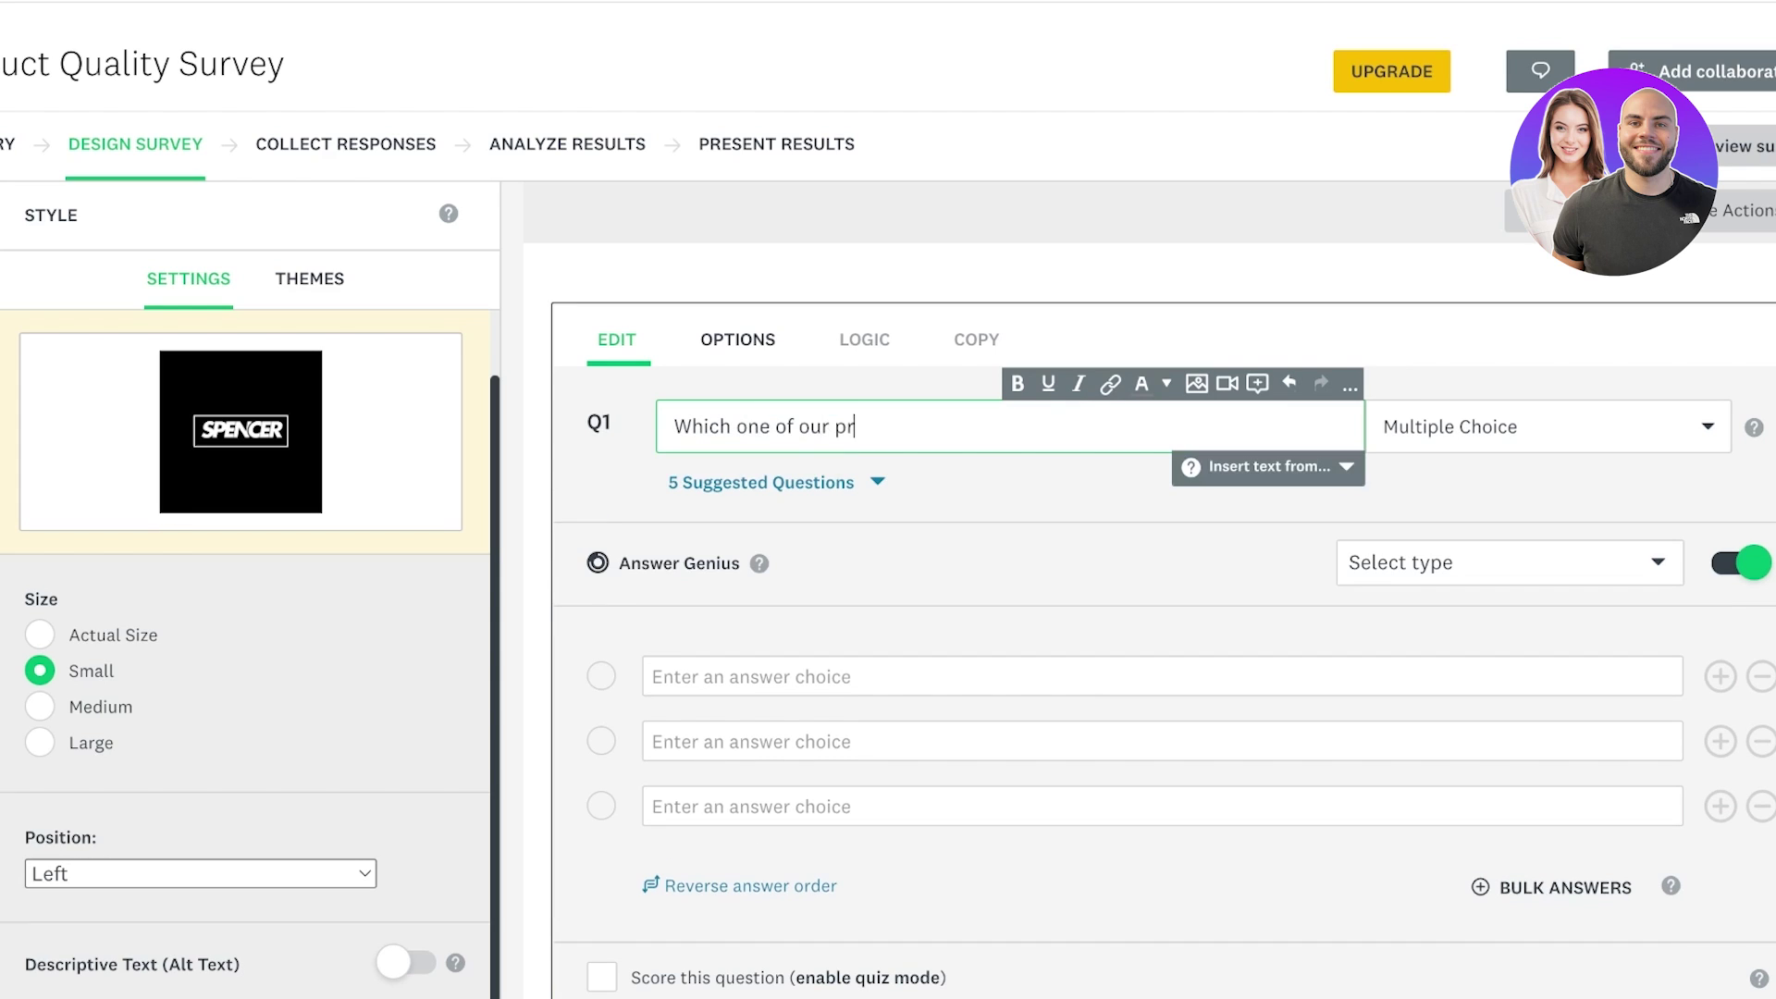
type("oducts have you been using?")
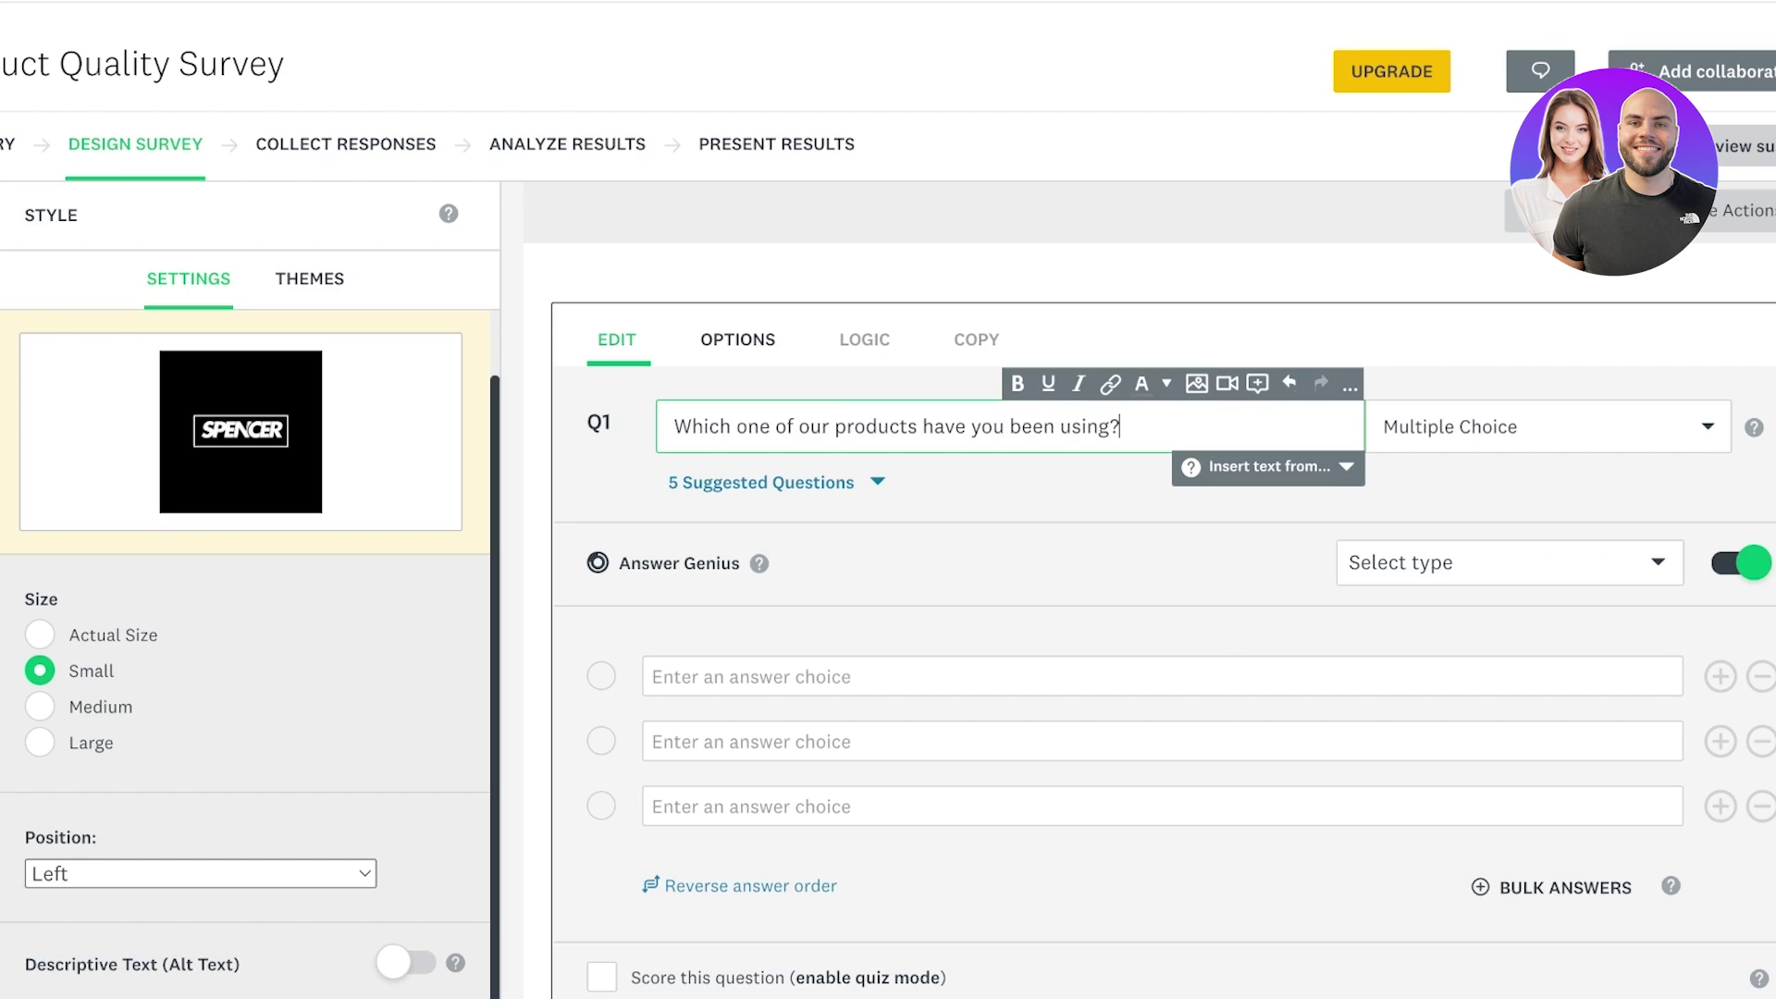
left_click(1546, 376)
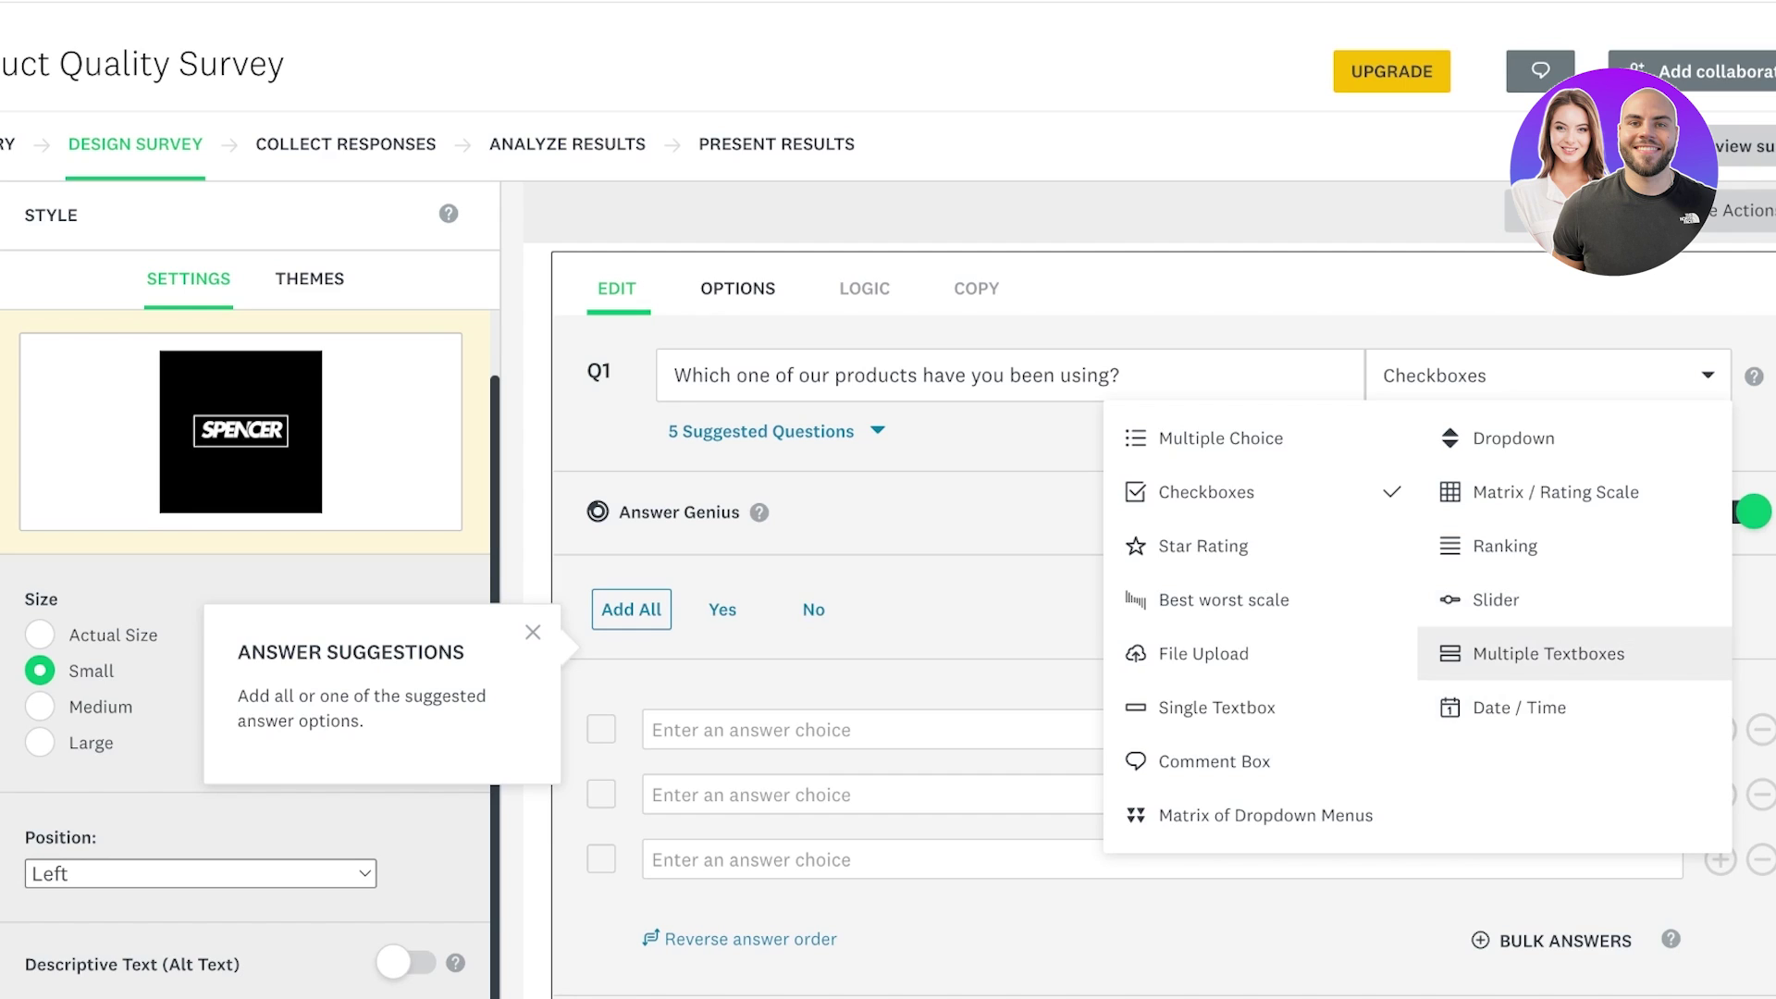
- Enter Sunscreen, Toner and Serum as the first three answer choices of Q1
left_click(869, 730)
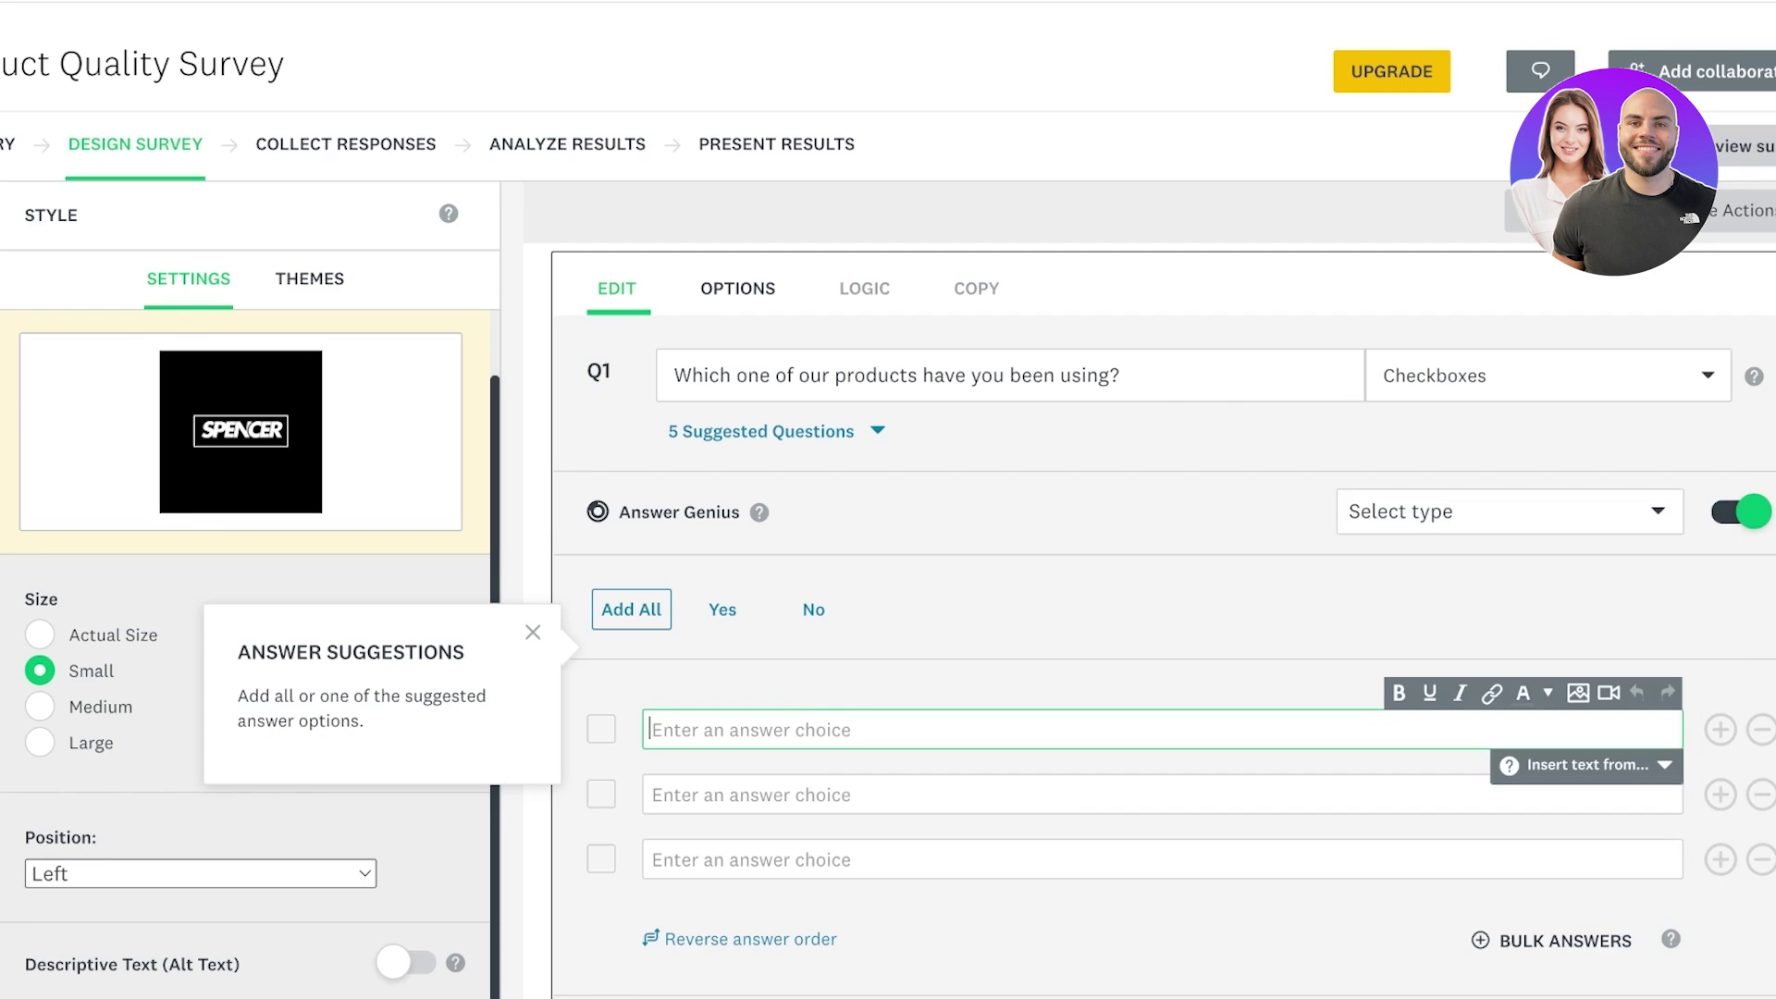
type("Sunscreen")
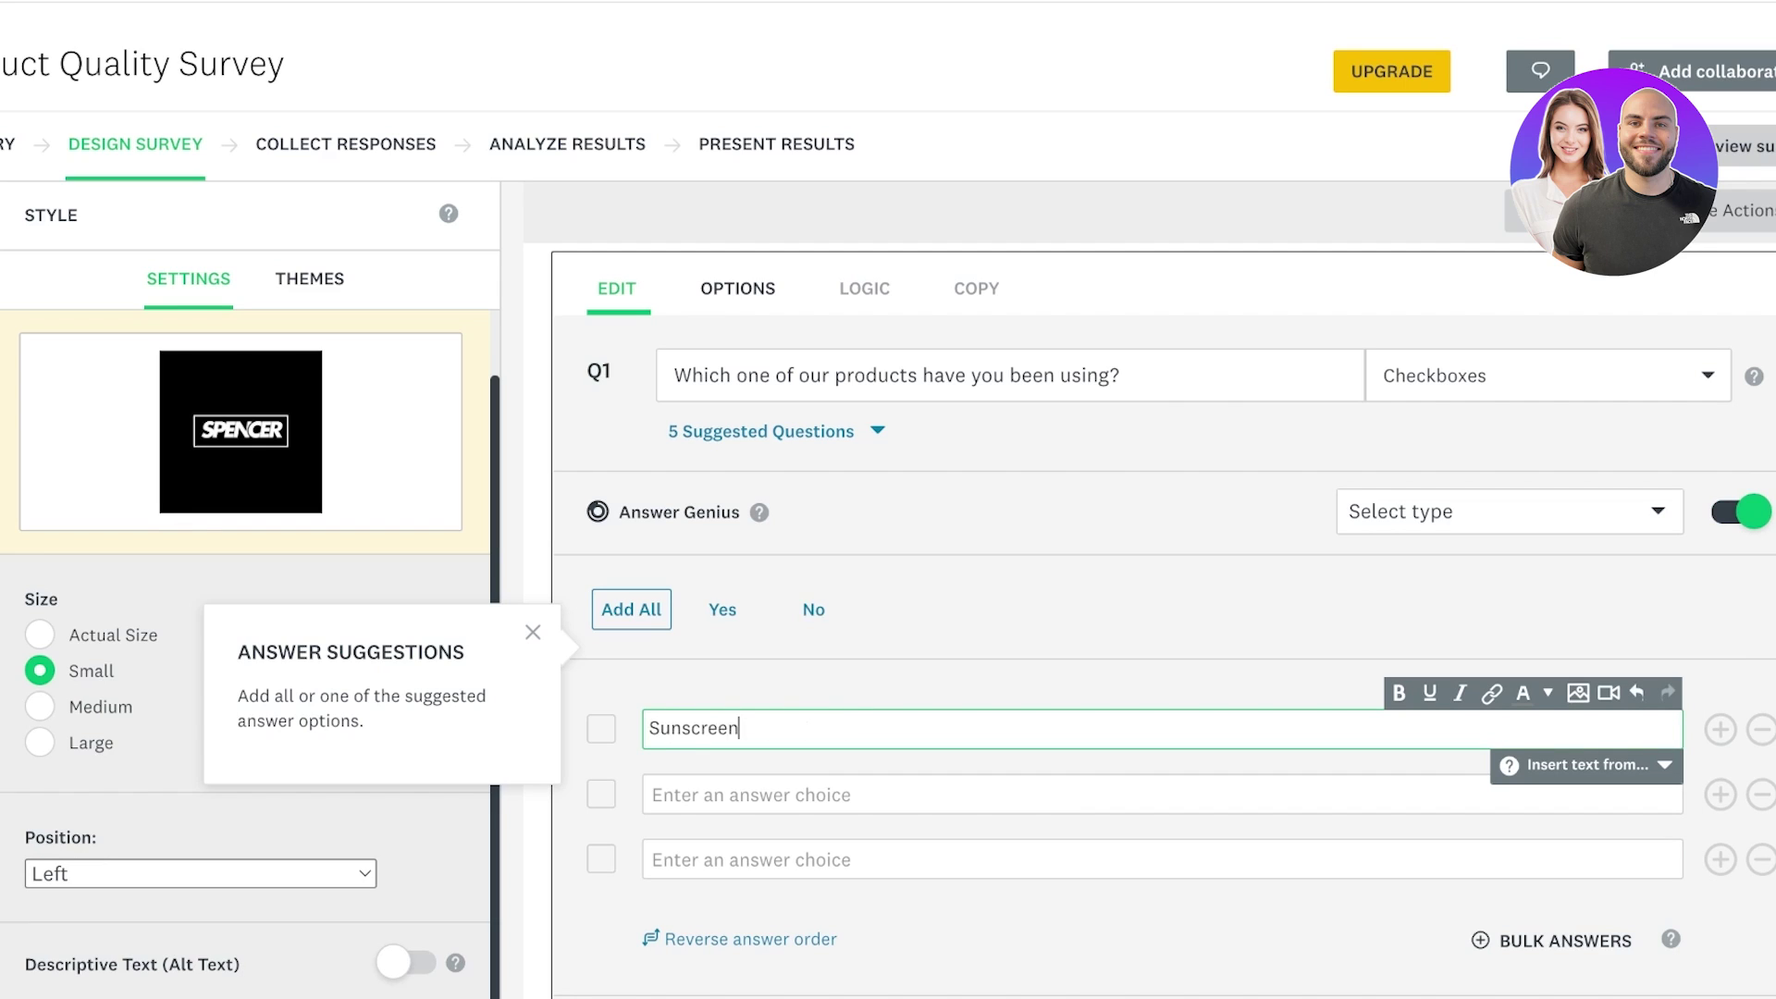
key("Tab")
type("L")
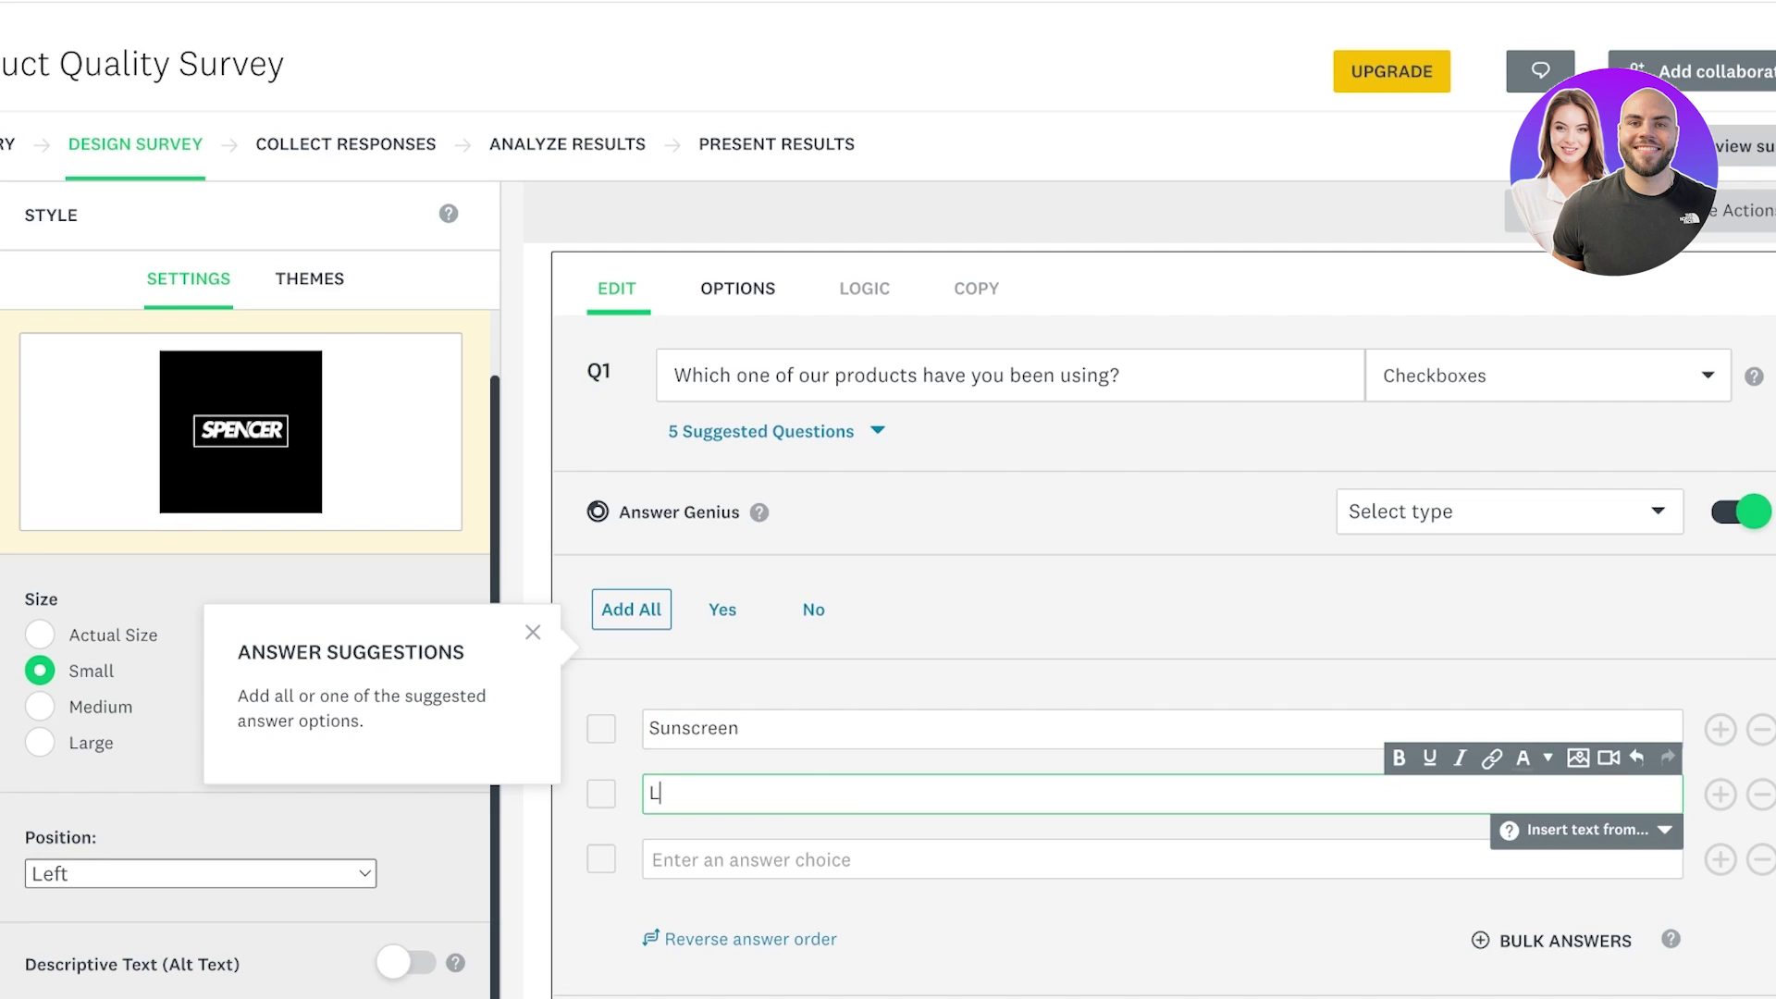
key("BackSpace")
type("Mo")
key("BackSpace")
key("BackSpace")
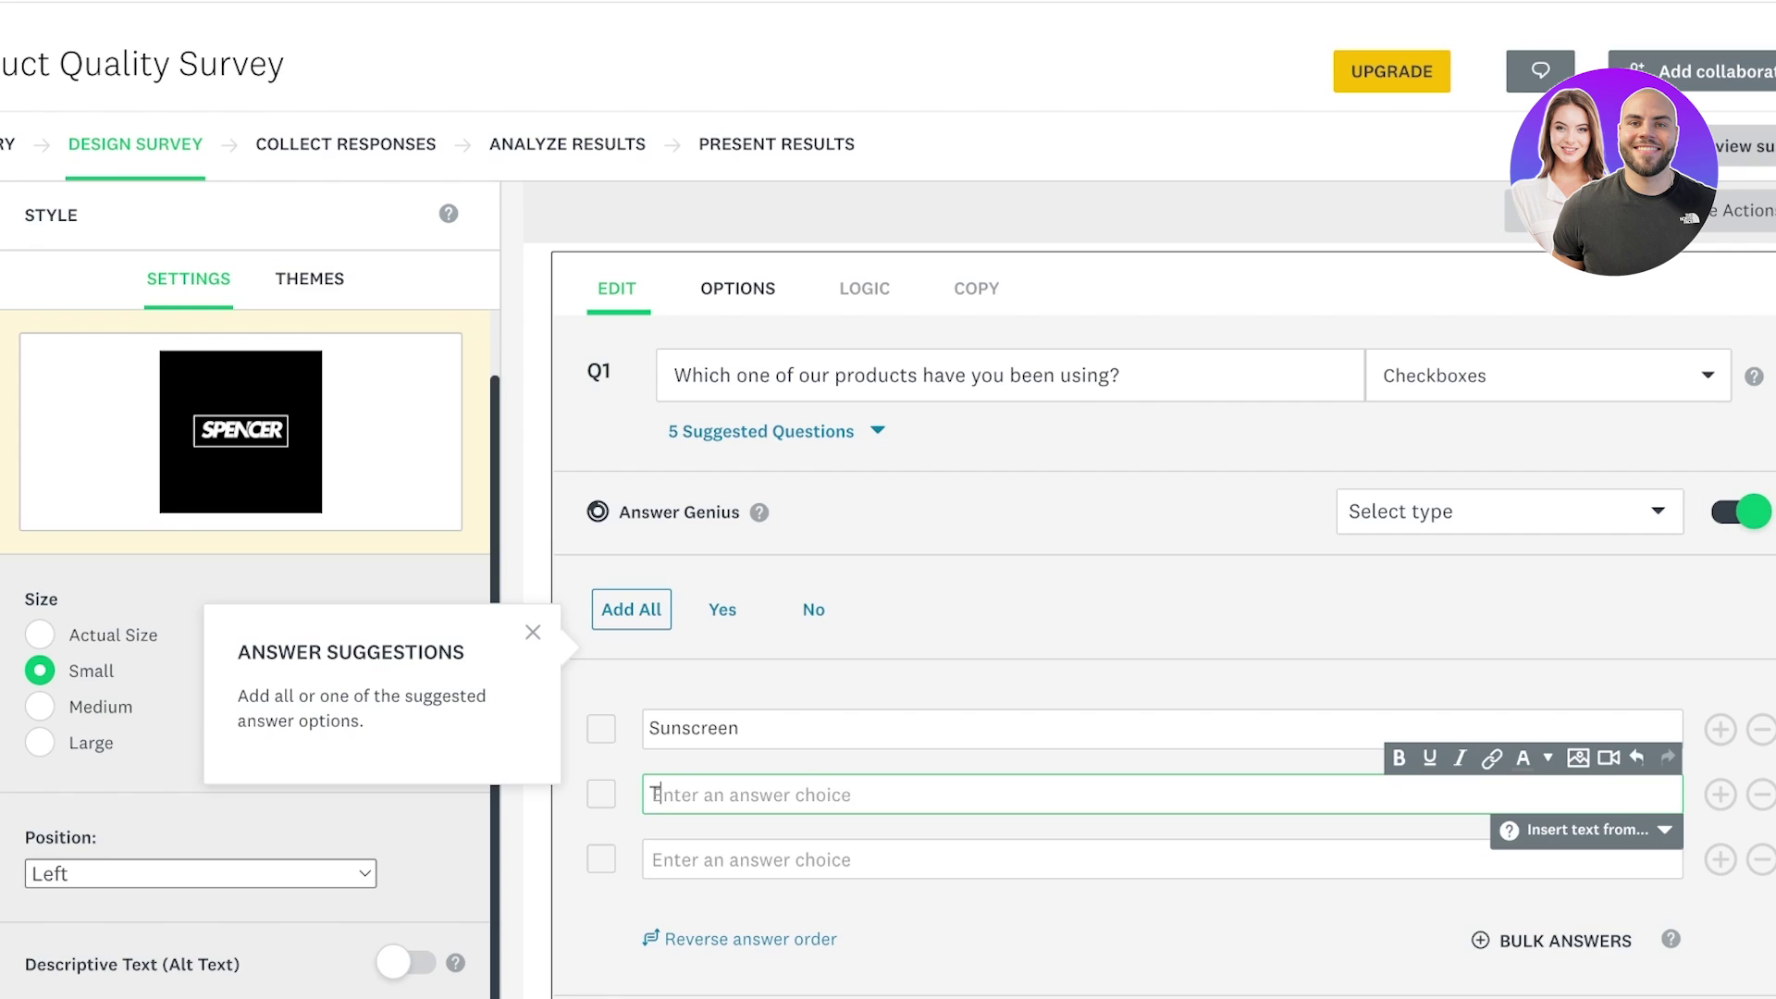
type("Toner")
key("Tab")
type("Serum")
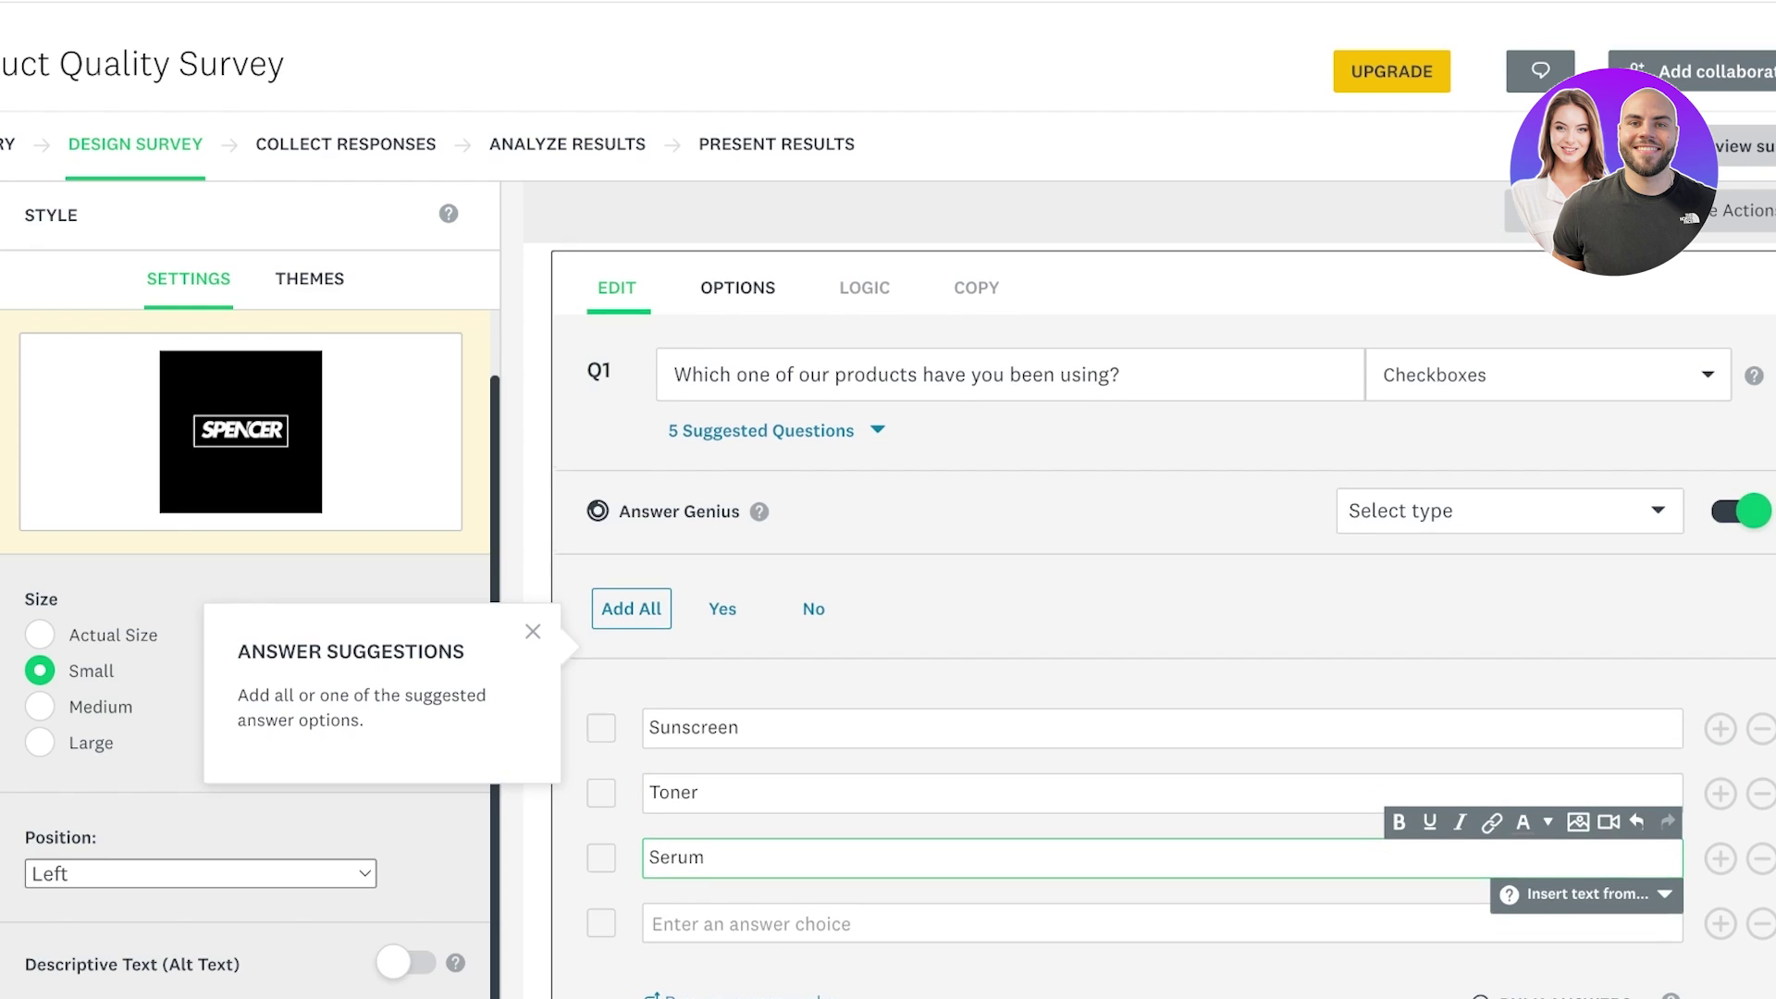
- Remove the empty fourth answer choice from Q1
scroll(1761, 857, "down", 1)
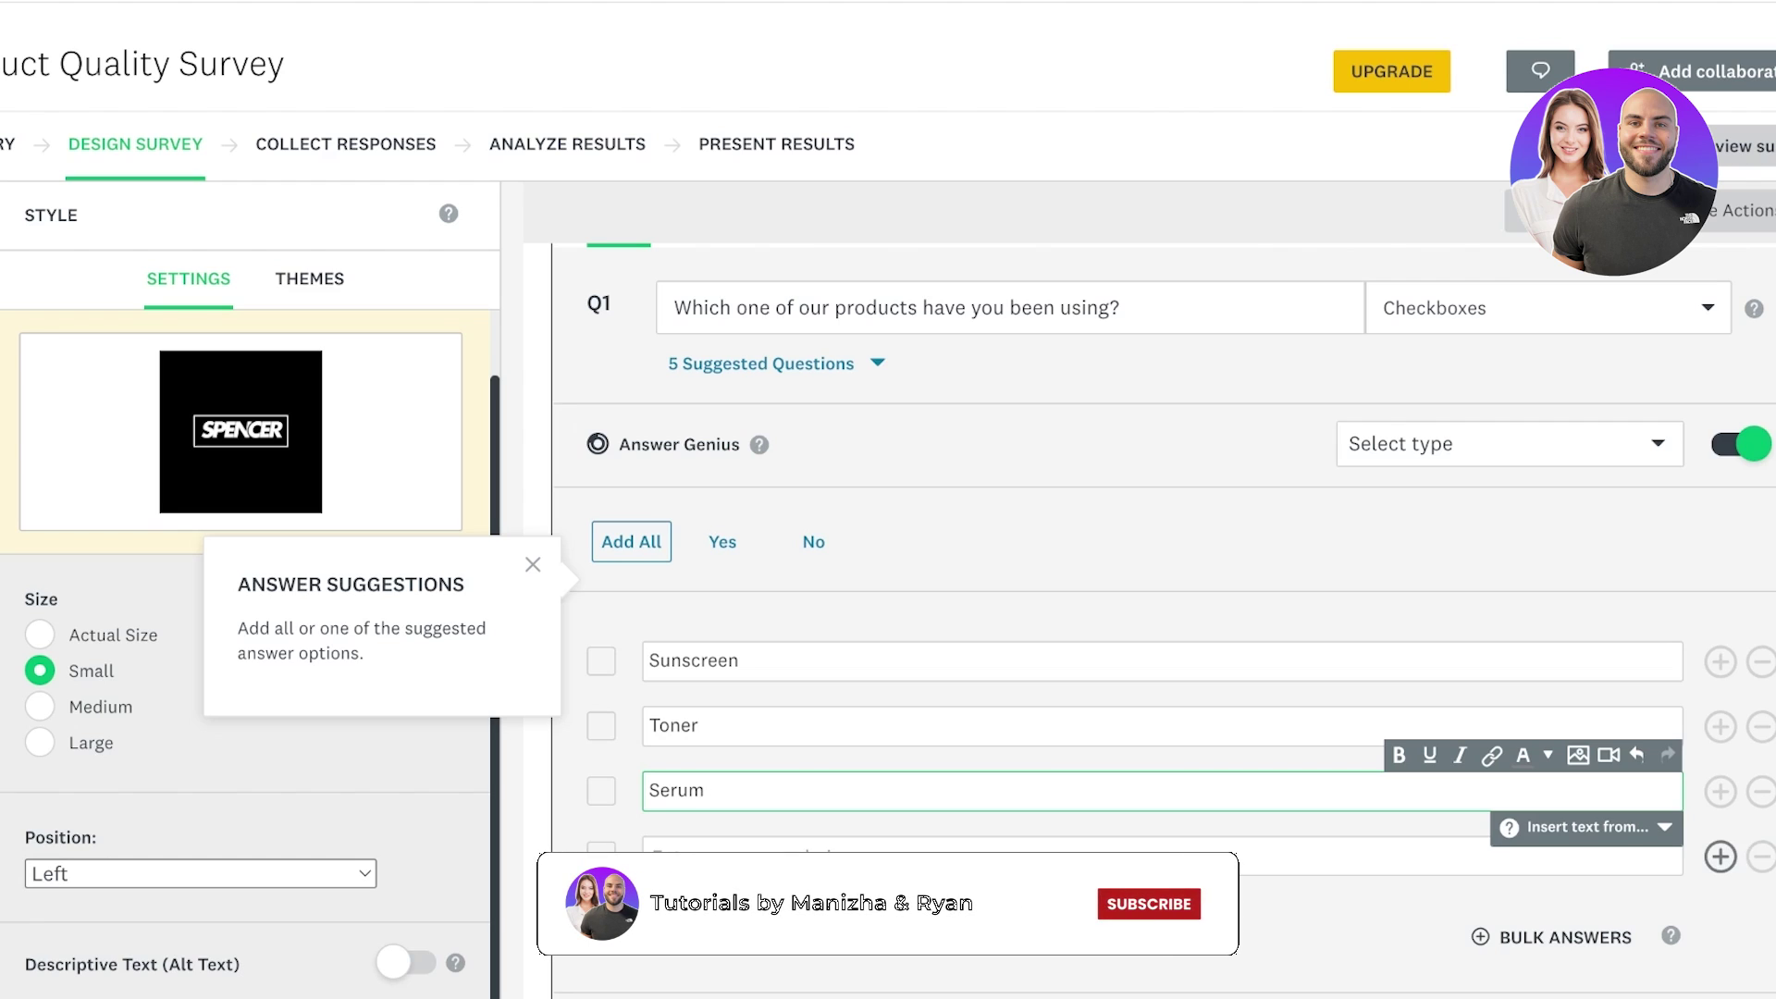
left_click(1761, 857)
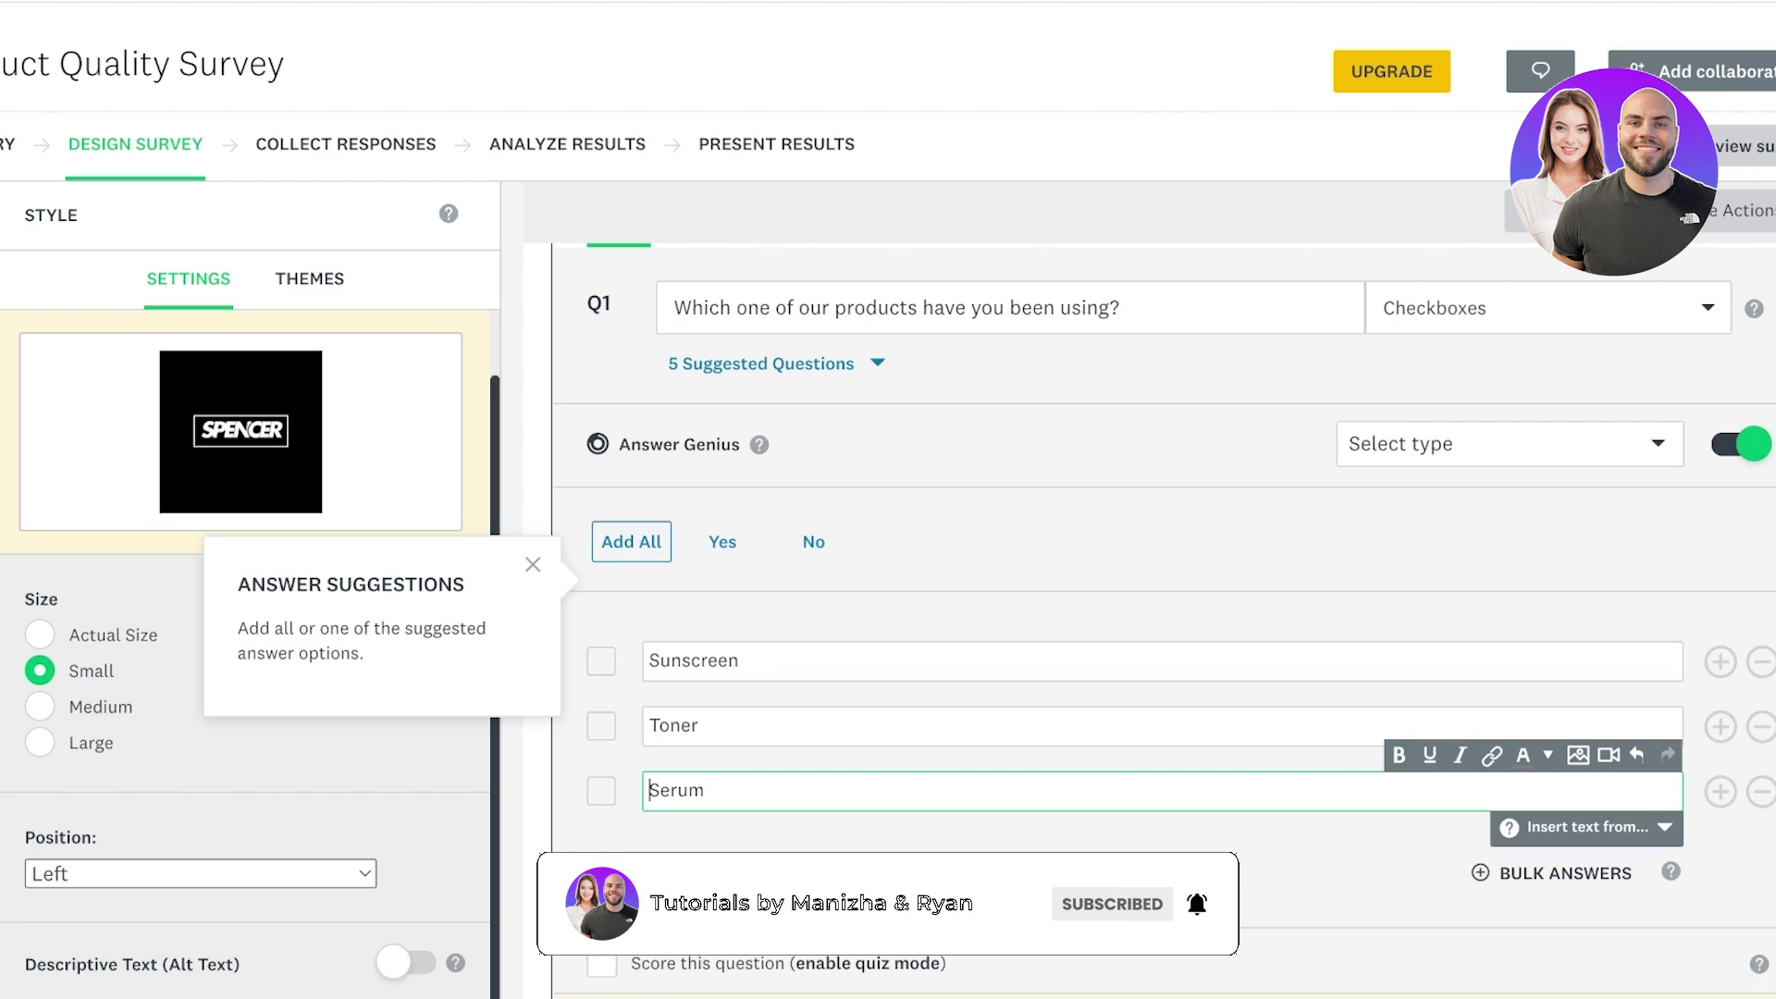
scroll(1164, 620, "down", 1)
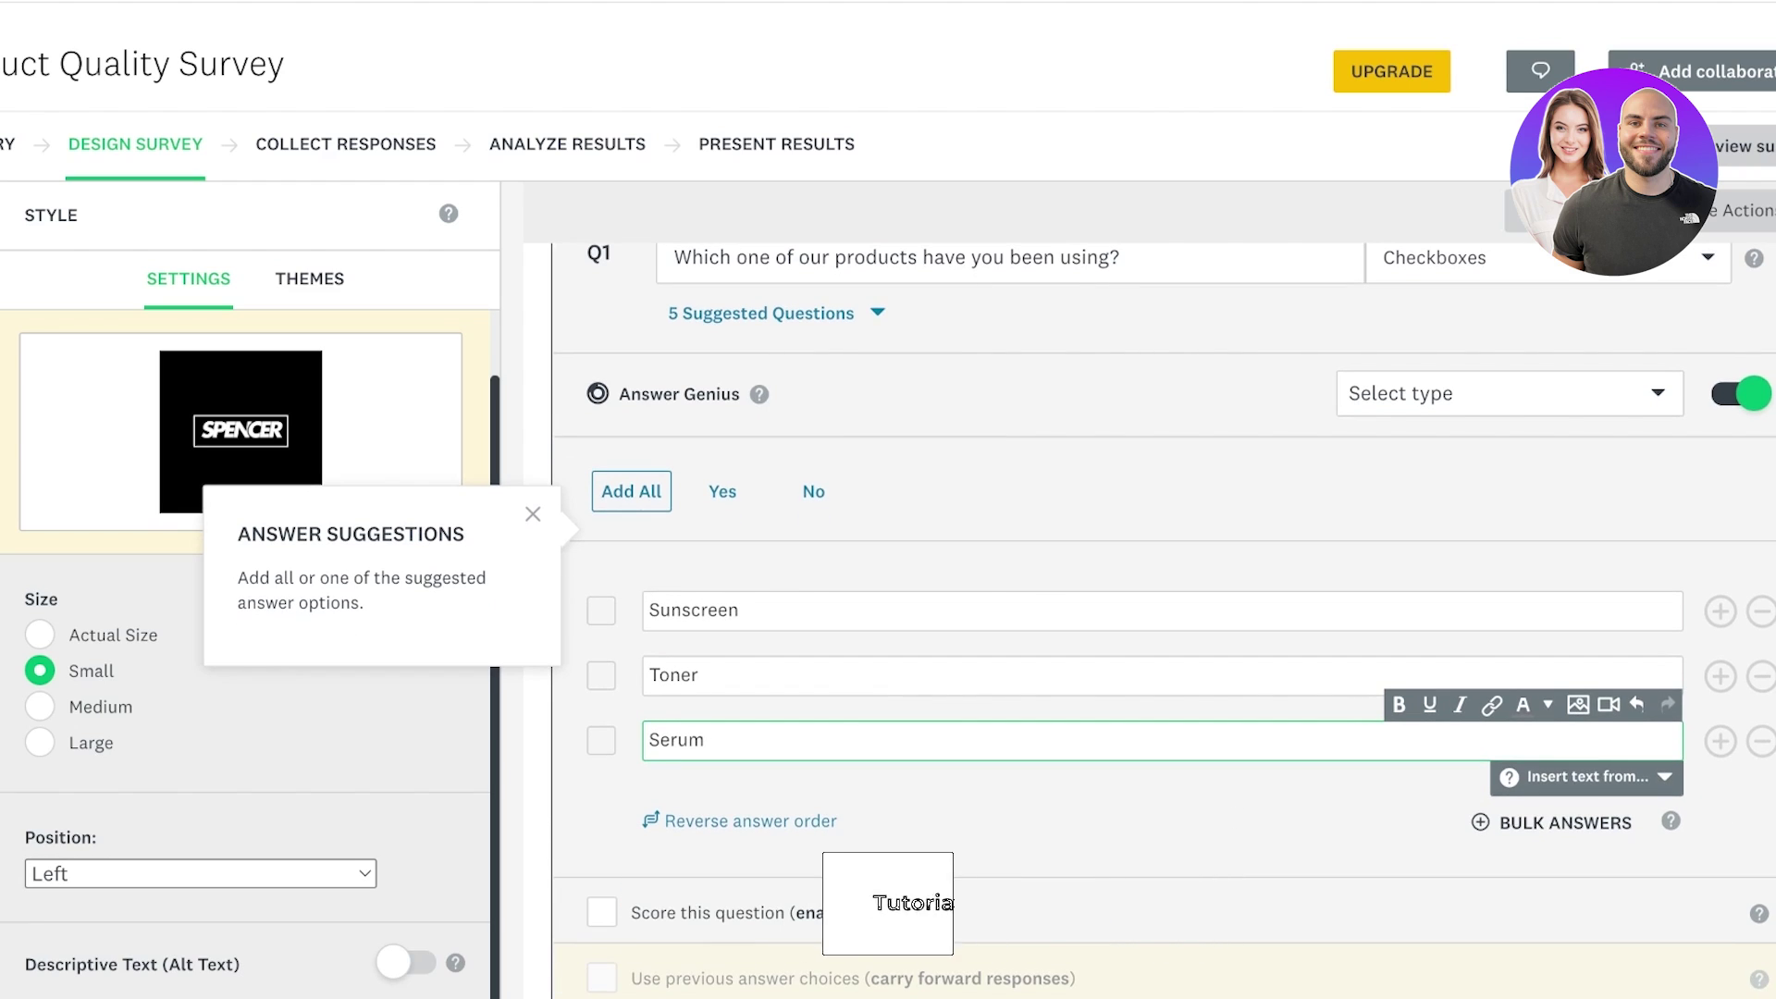
left_click(739, 611)
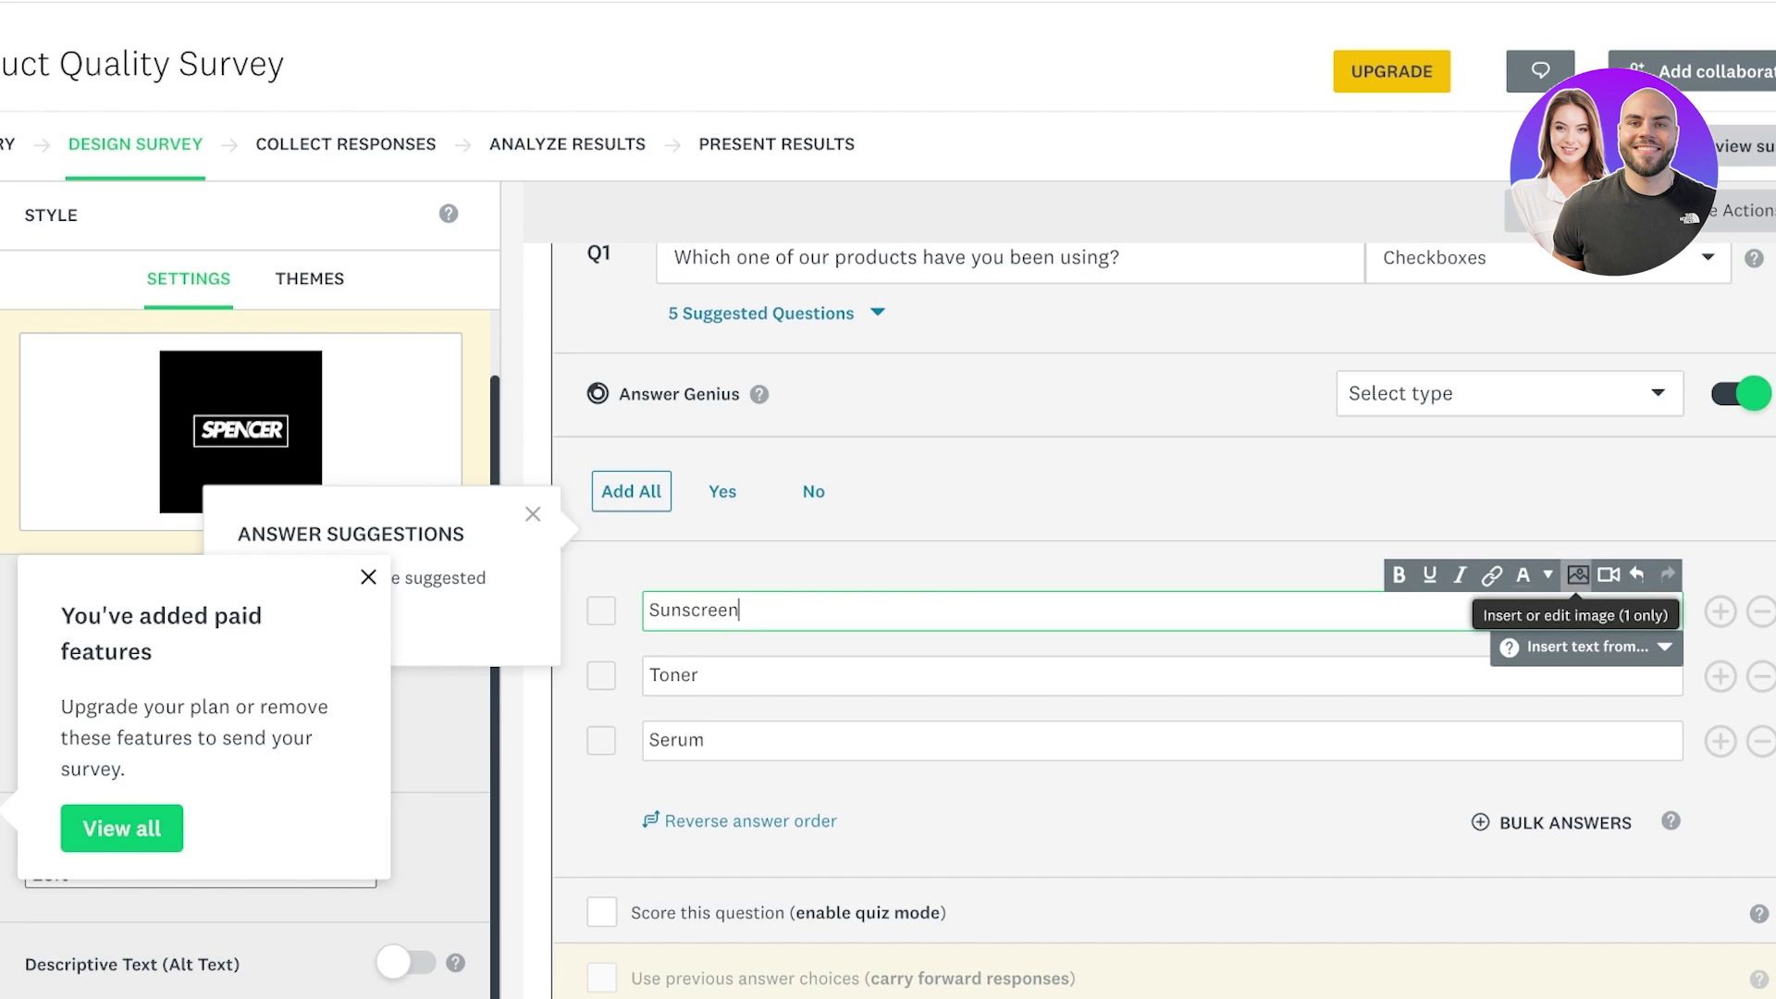
left_click(1578, 574)
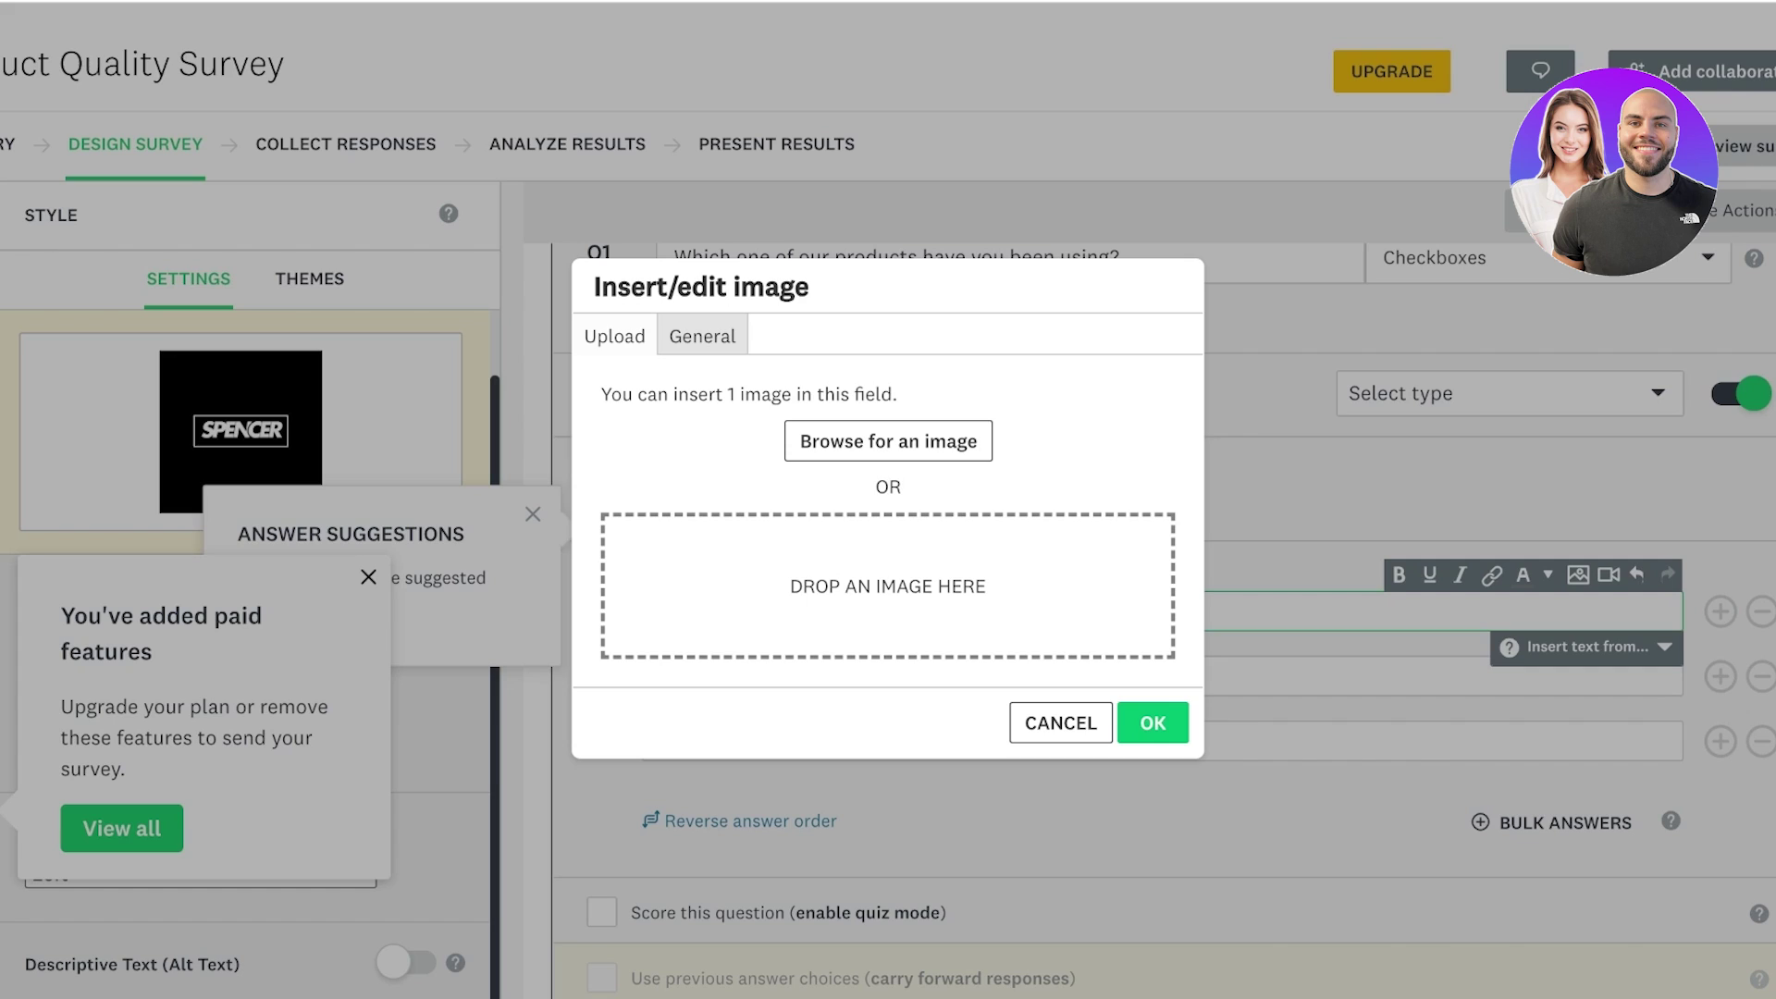
left_click(1061, 723)
- Try reversing the order of Q1's answer choices and restore the original order
scroll(740, 636, "down", 2)
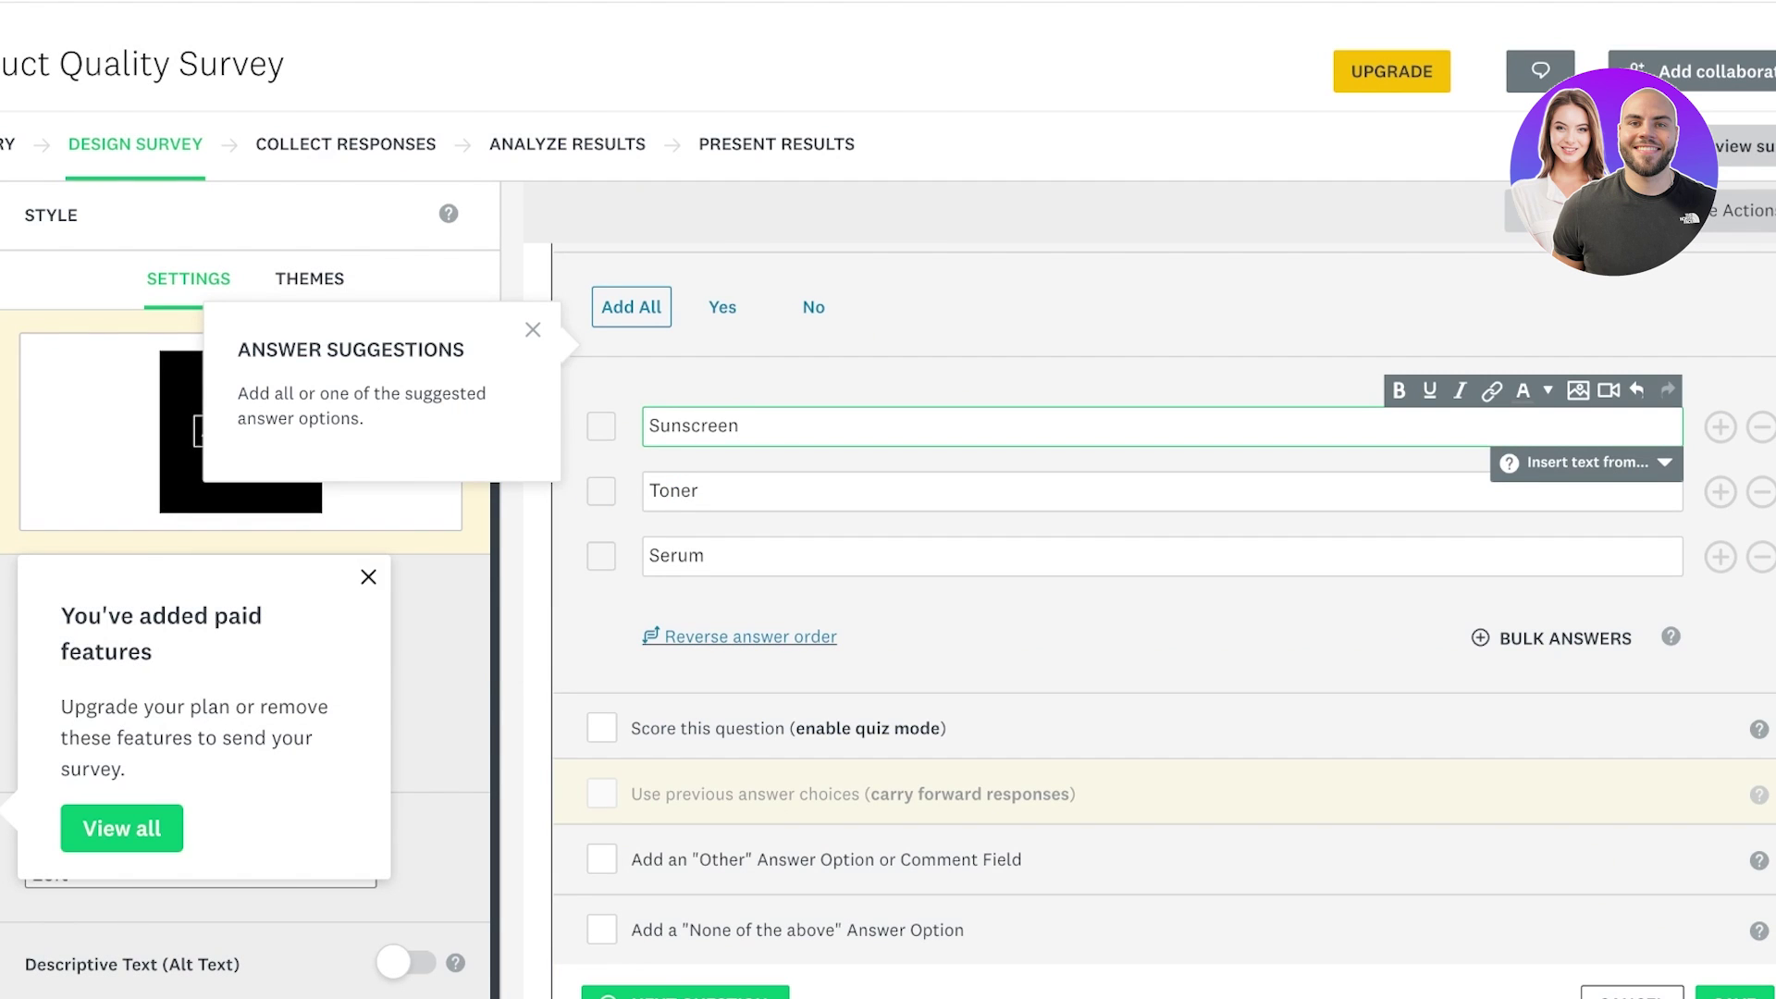
left_click(750, 636)
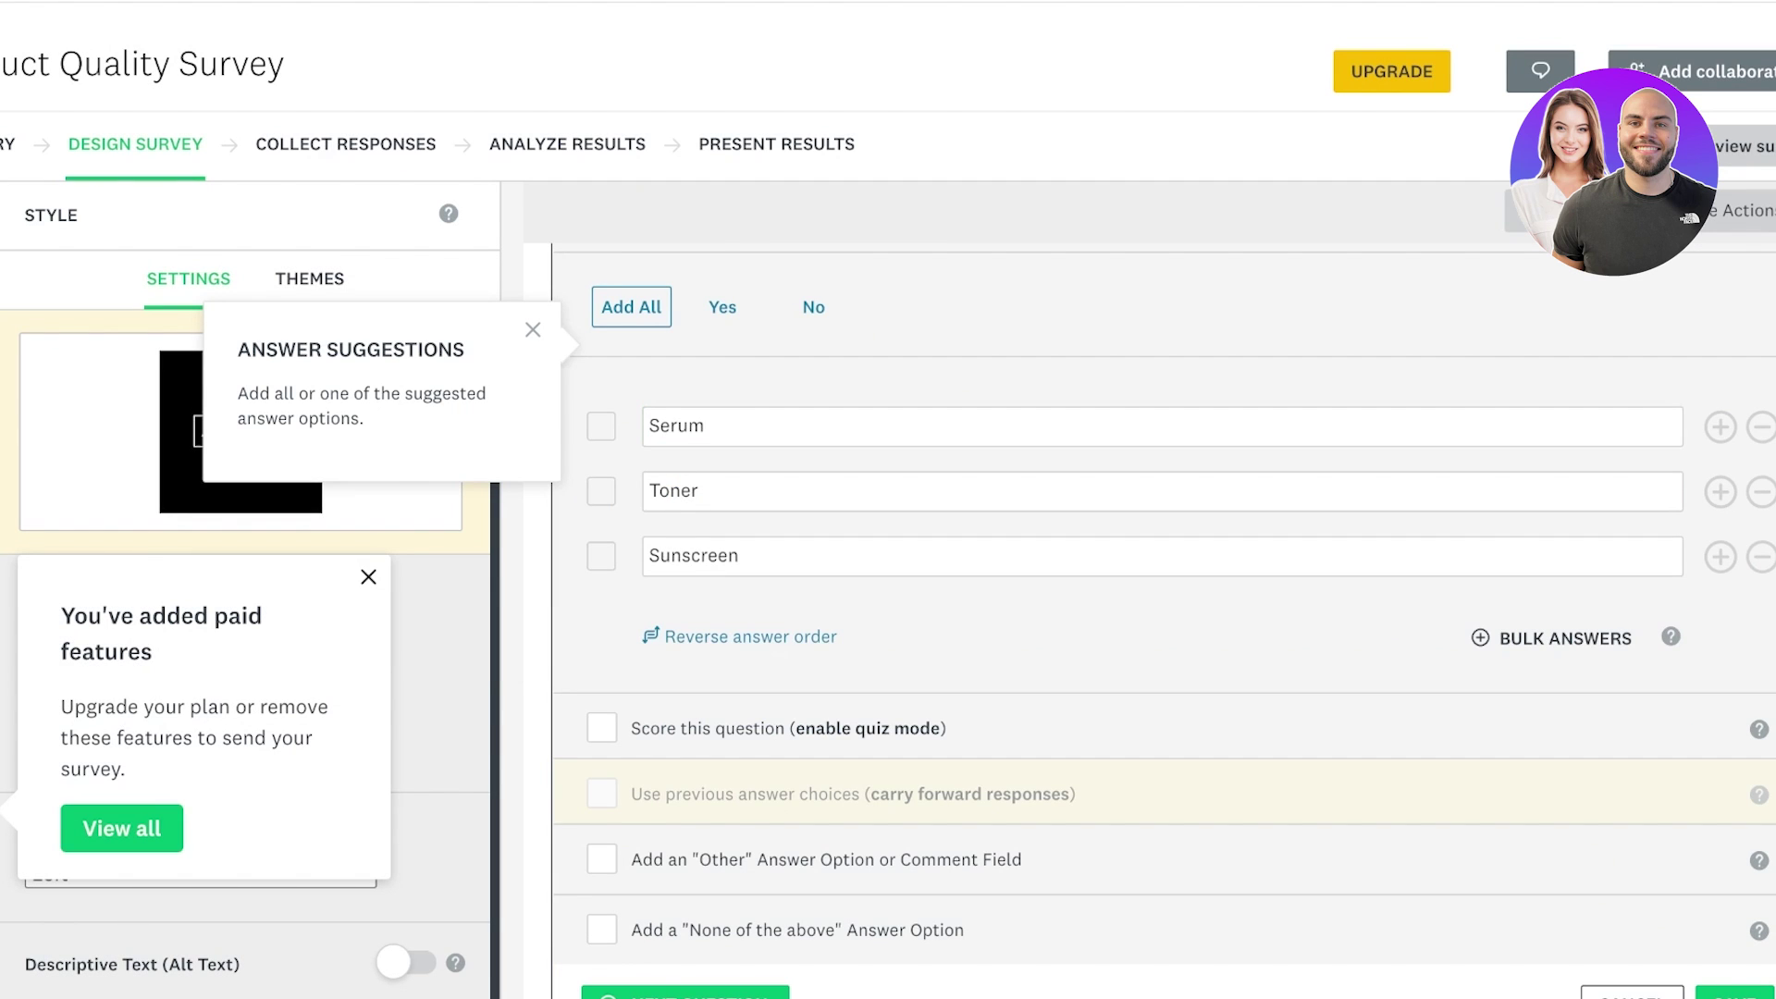
left_click(750, 637)
- Dismiss the Answer Suggestions tip beside Q1
scroll(1156, 629, "down", 4)
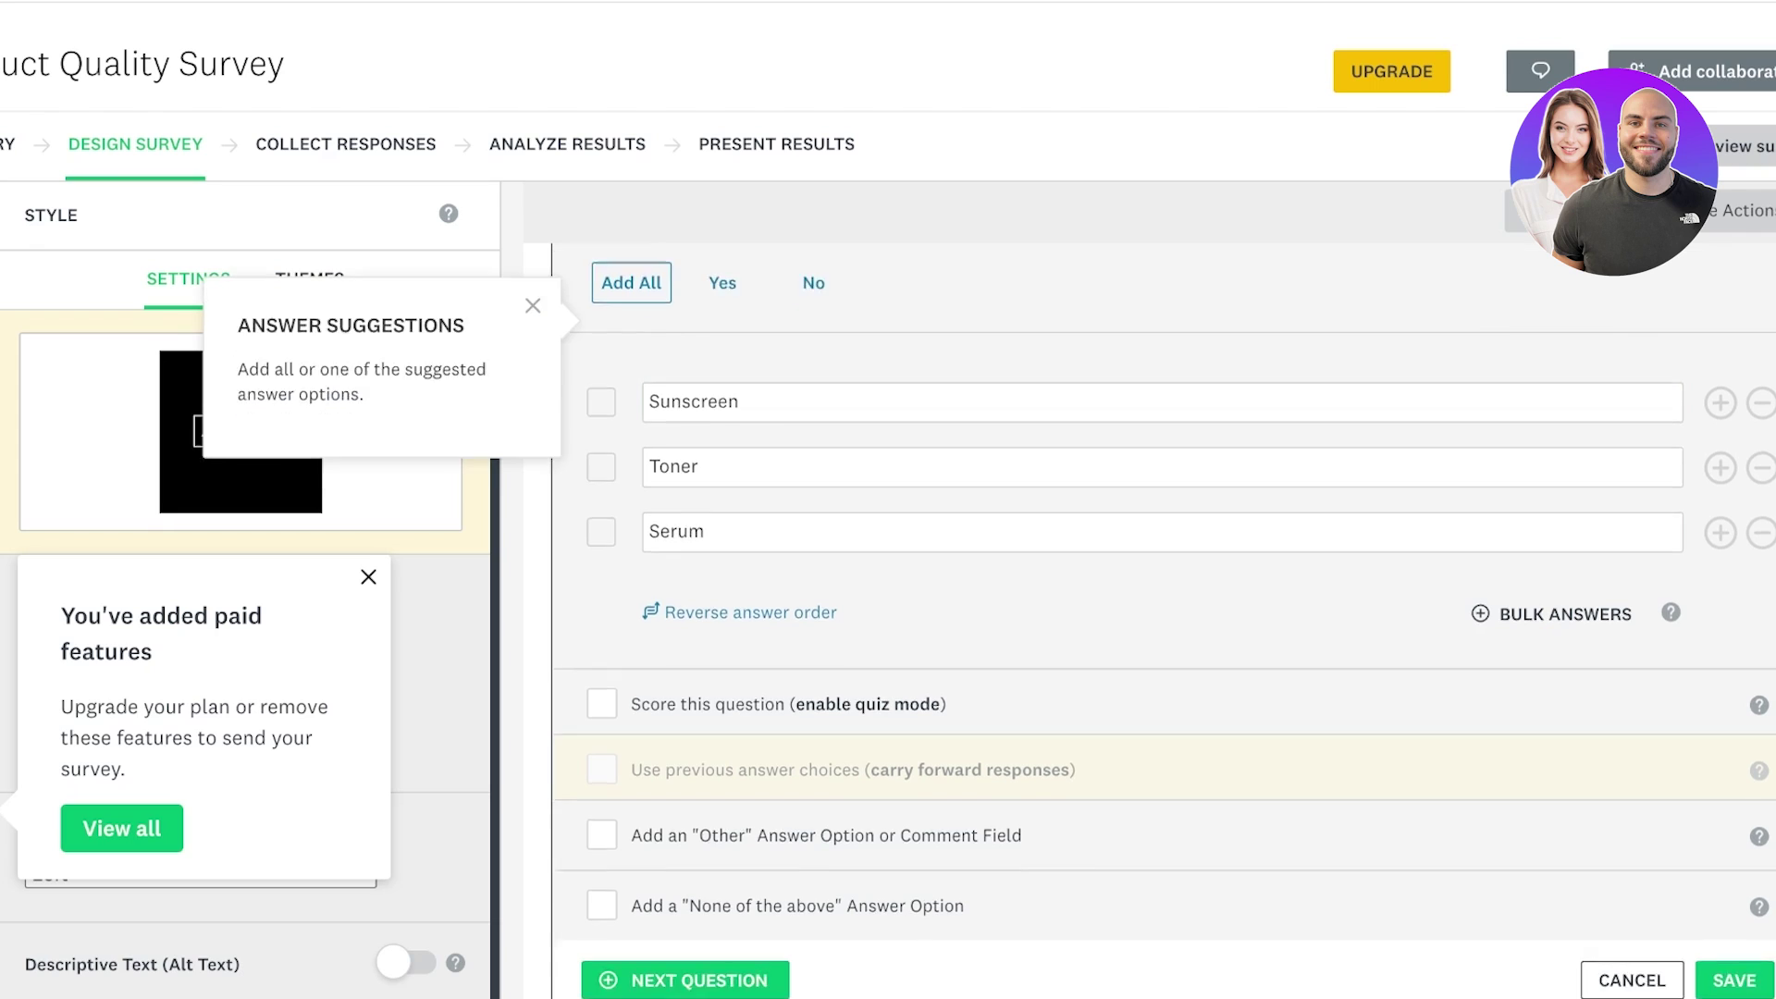
scroll(1157, 629, "up", 4)
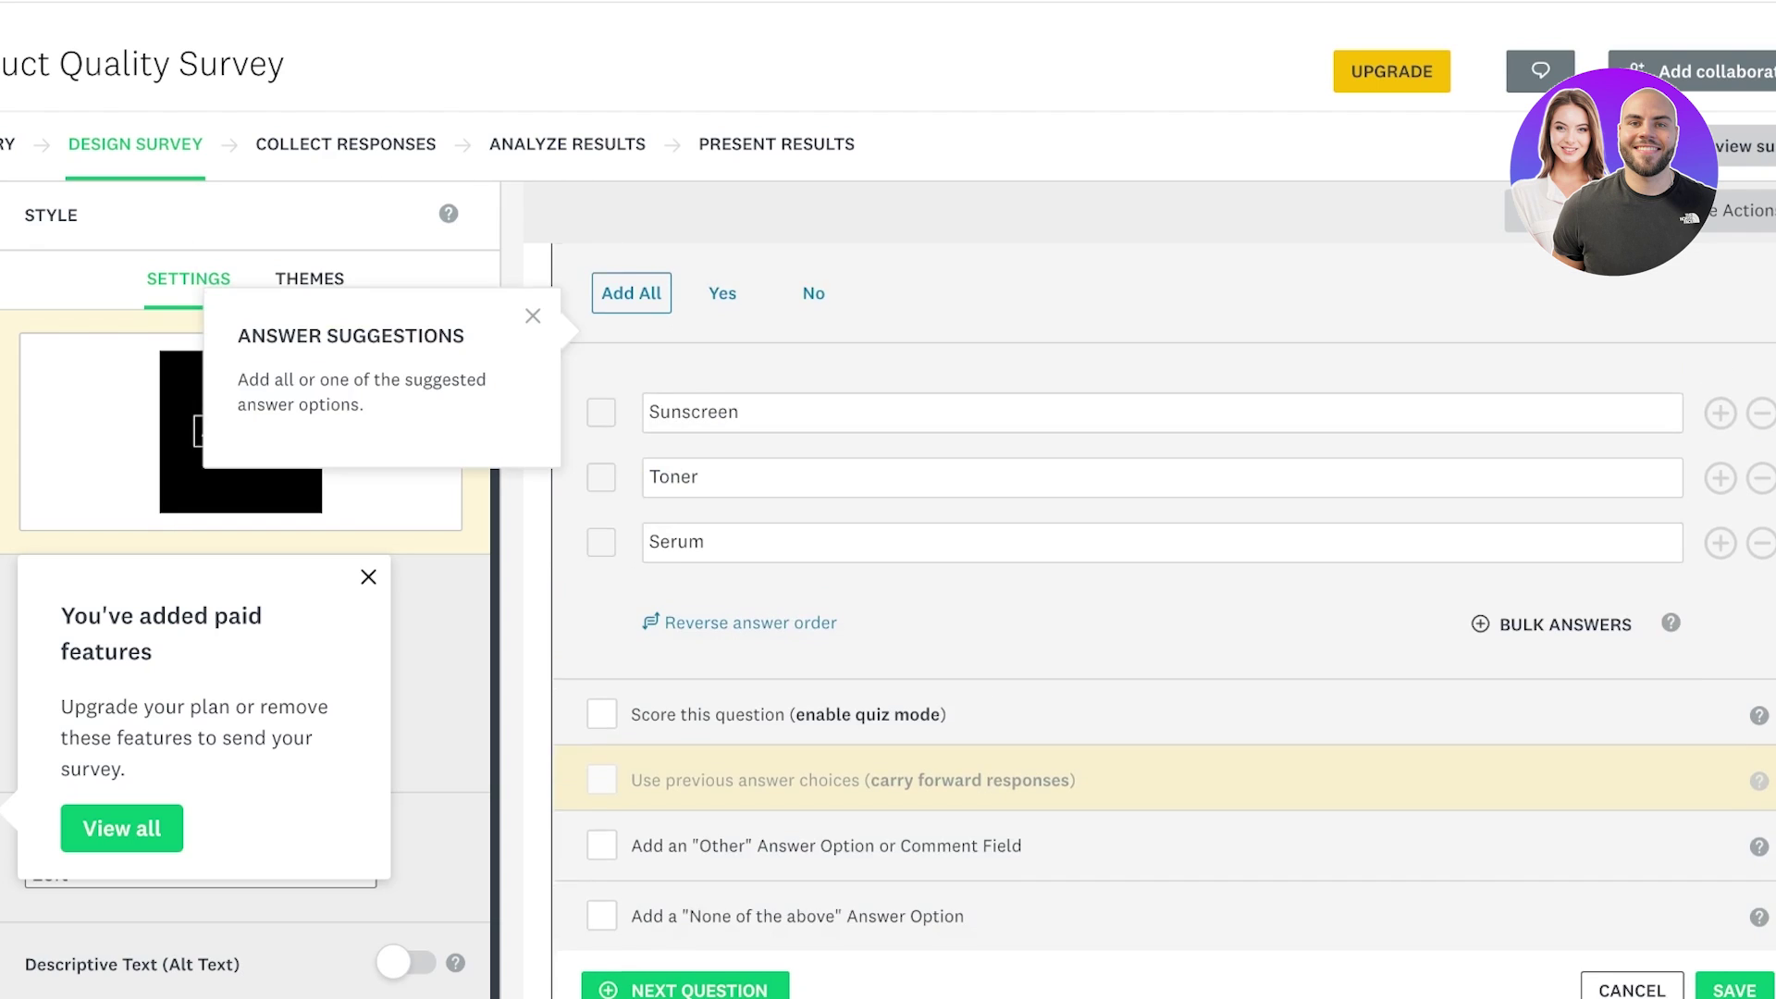
left_click(533, 321)
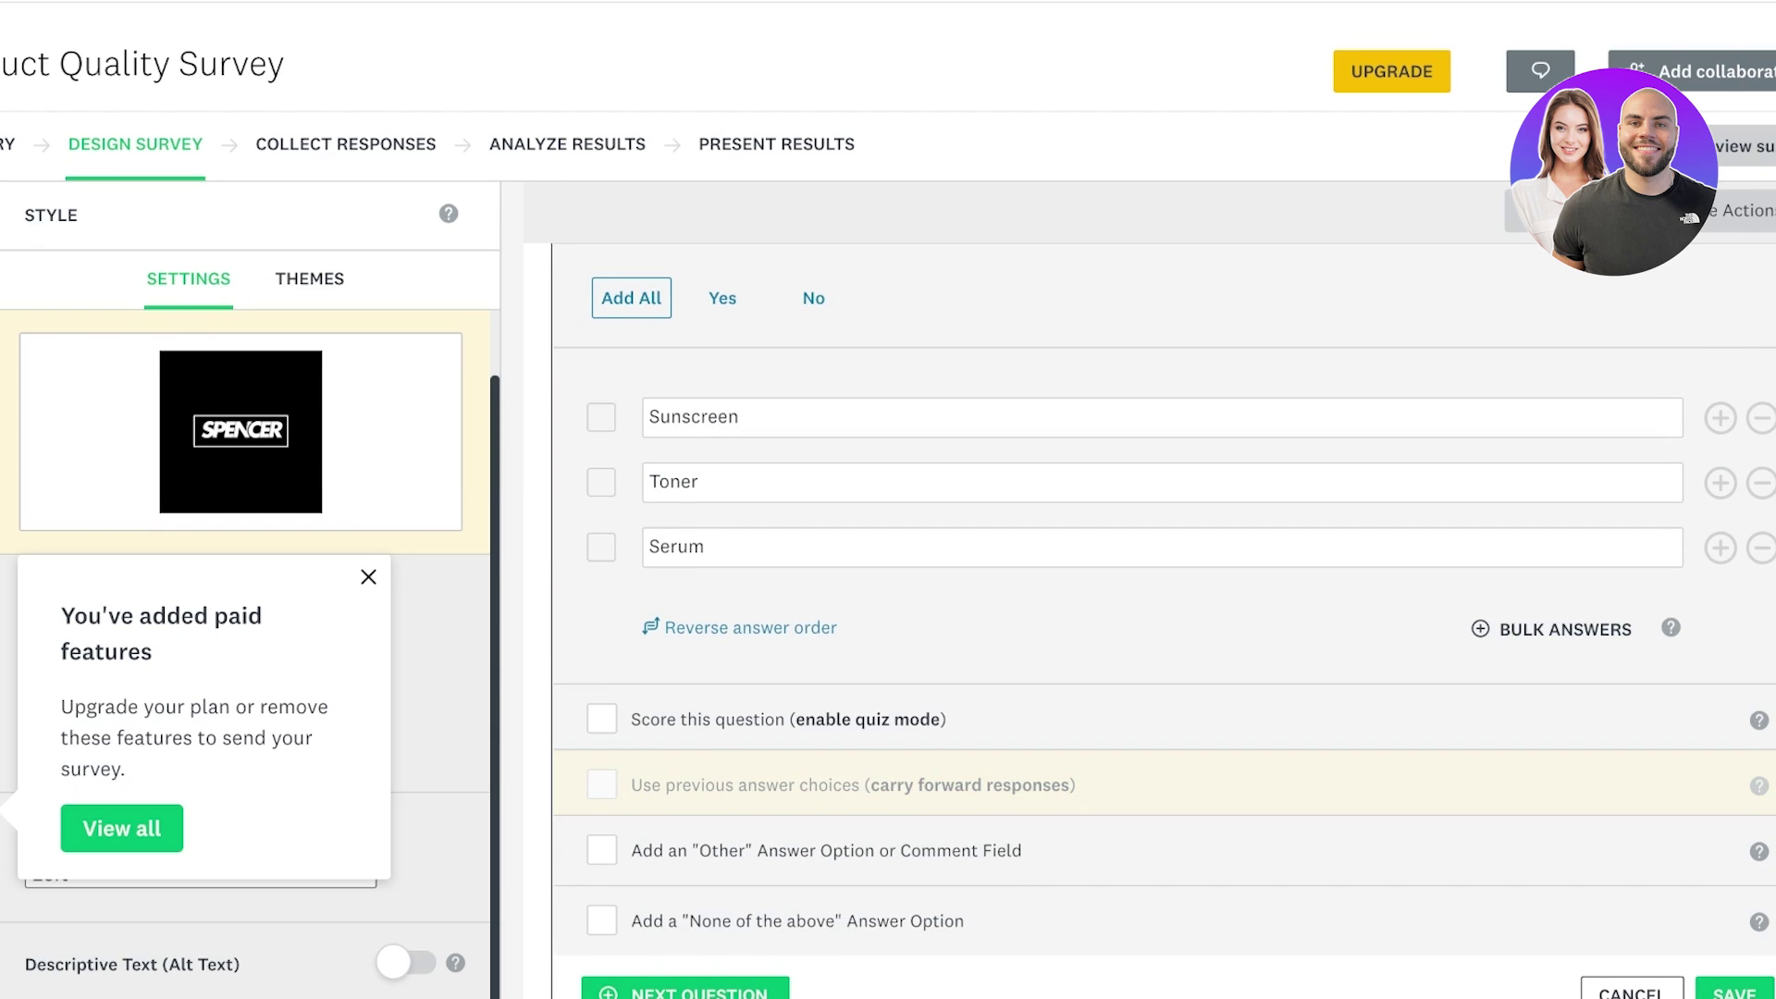
- Try scoring Q1 in quiz mode and turn the scoring off again
scroll(1157, 619, "down", 1)
left_click(601, 666)
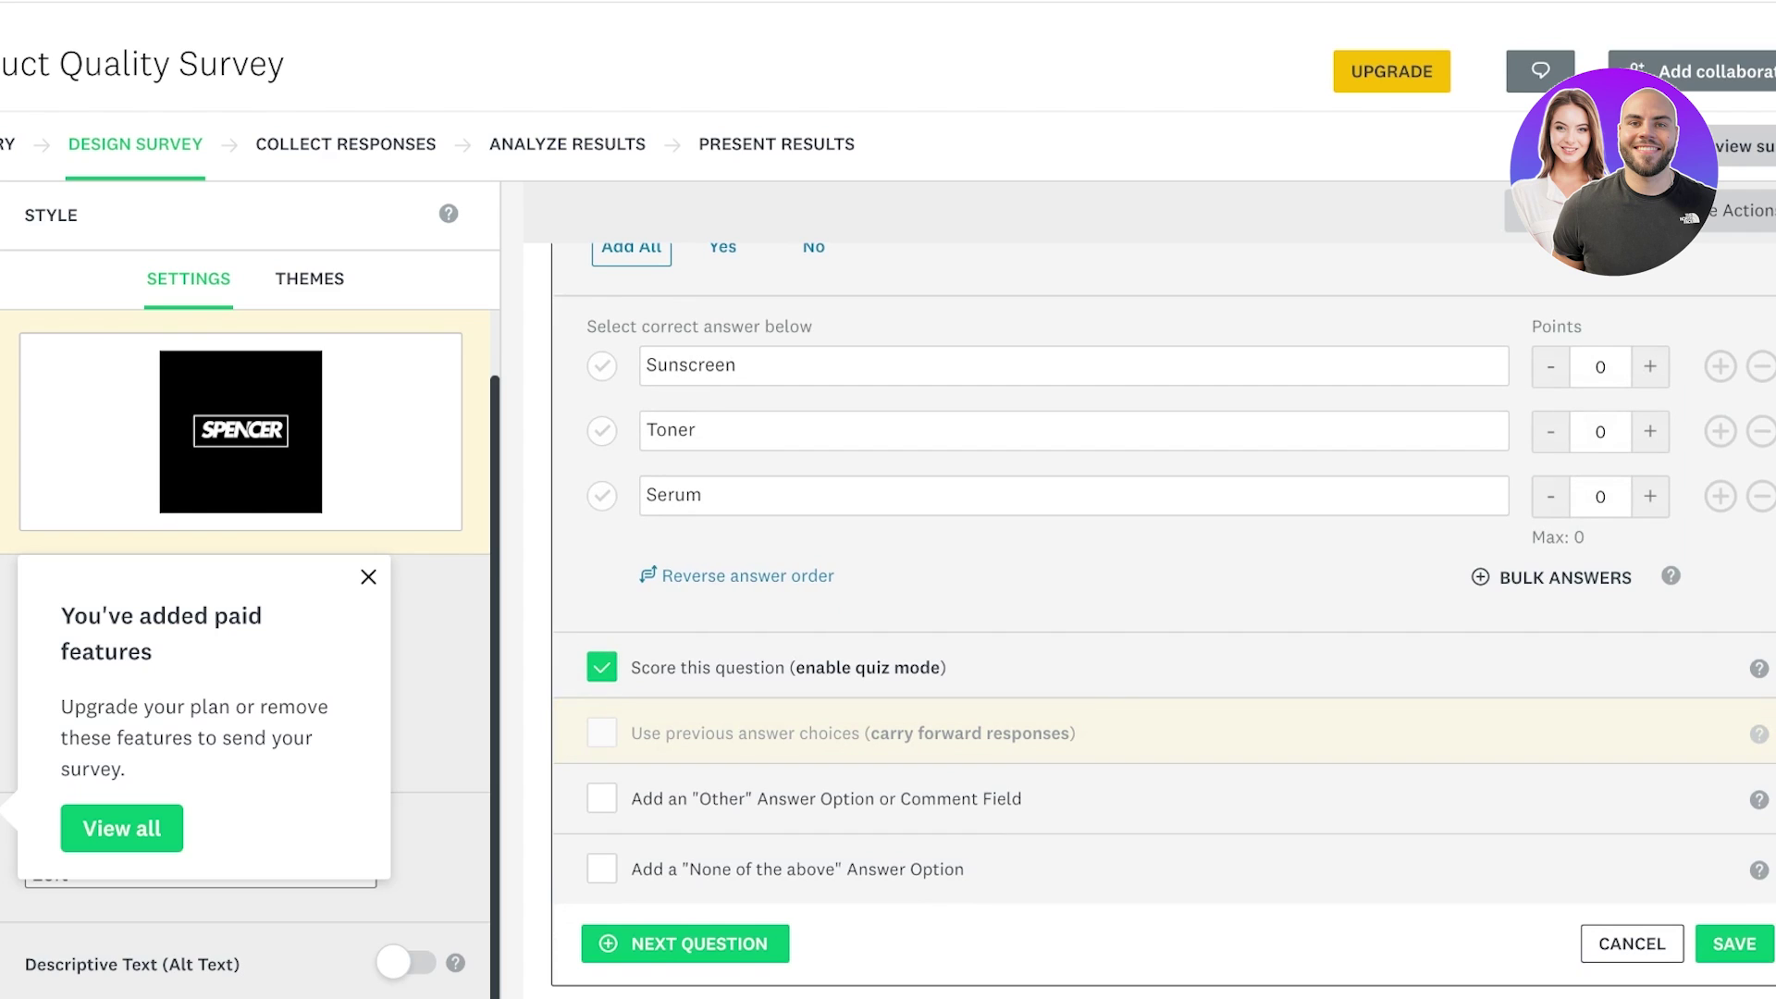
left_click(602, 666)
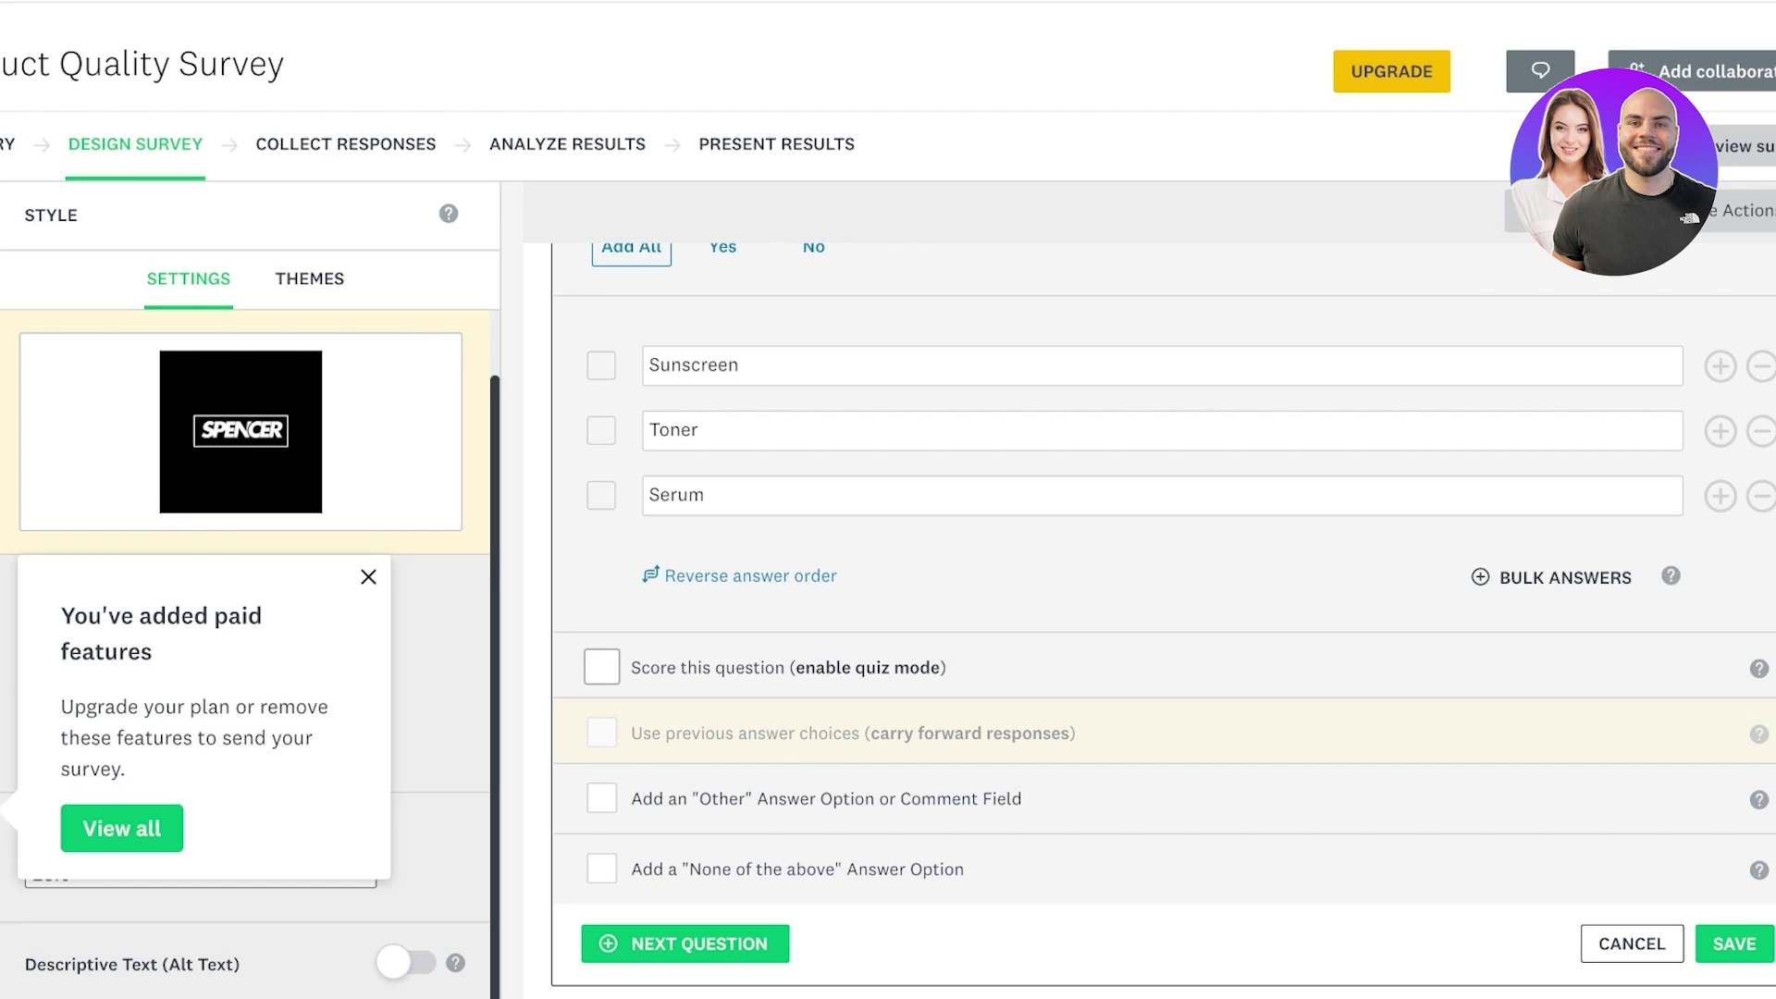
left_click(601, 666)
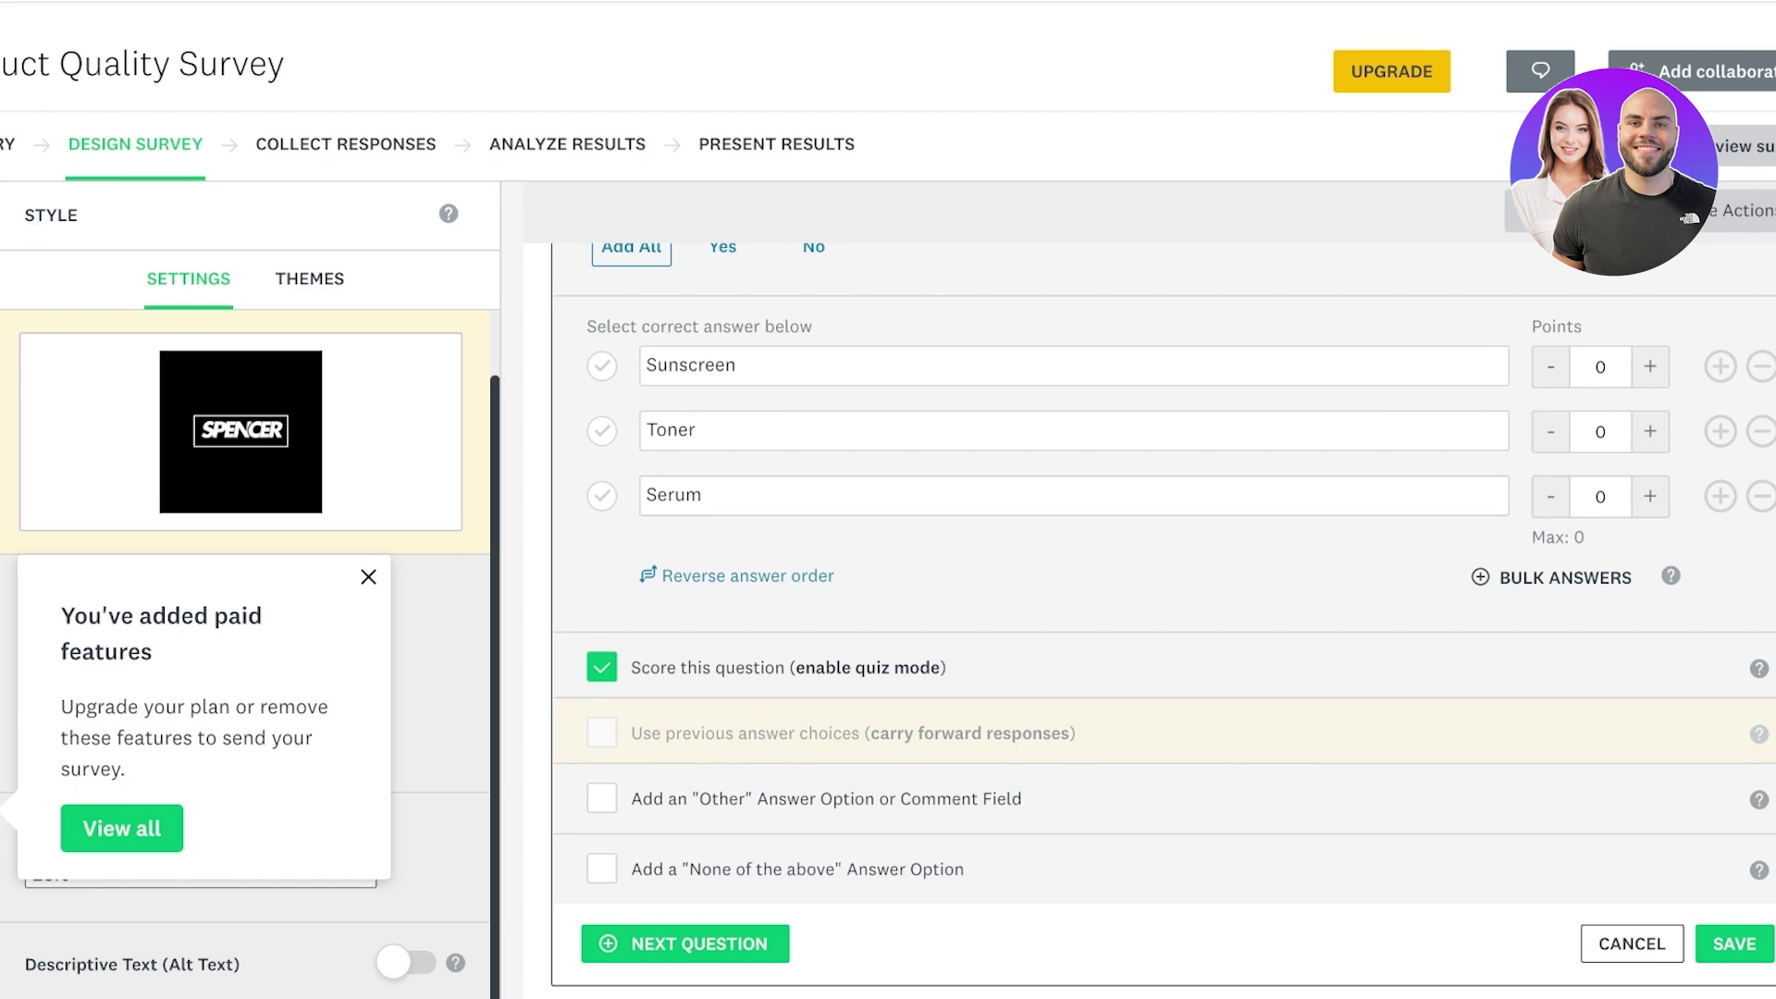
left_click(601, 668)
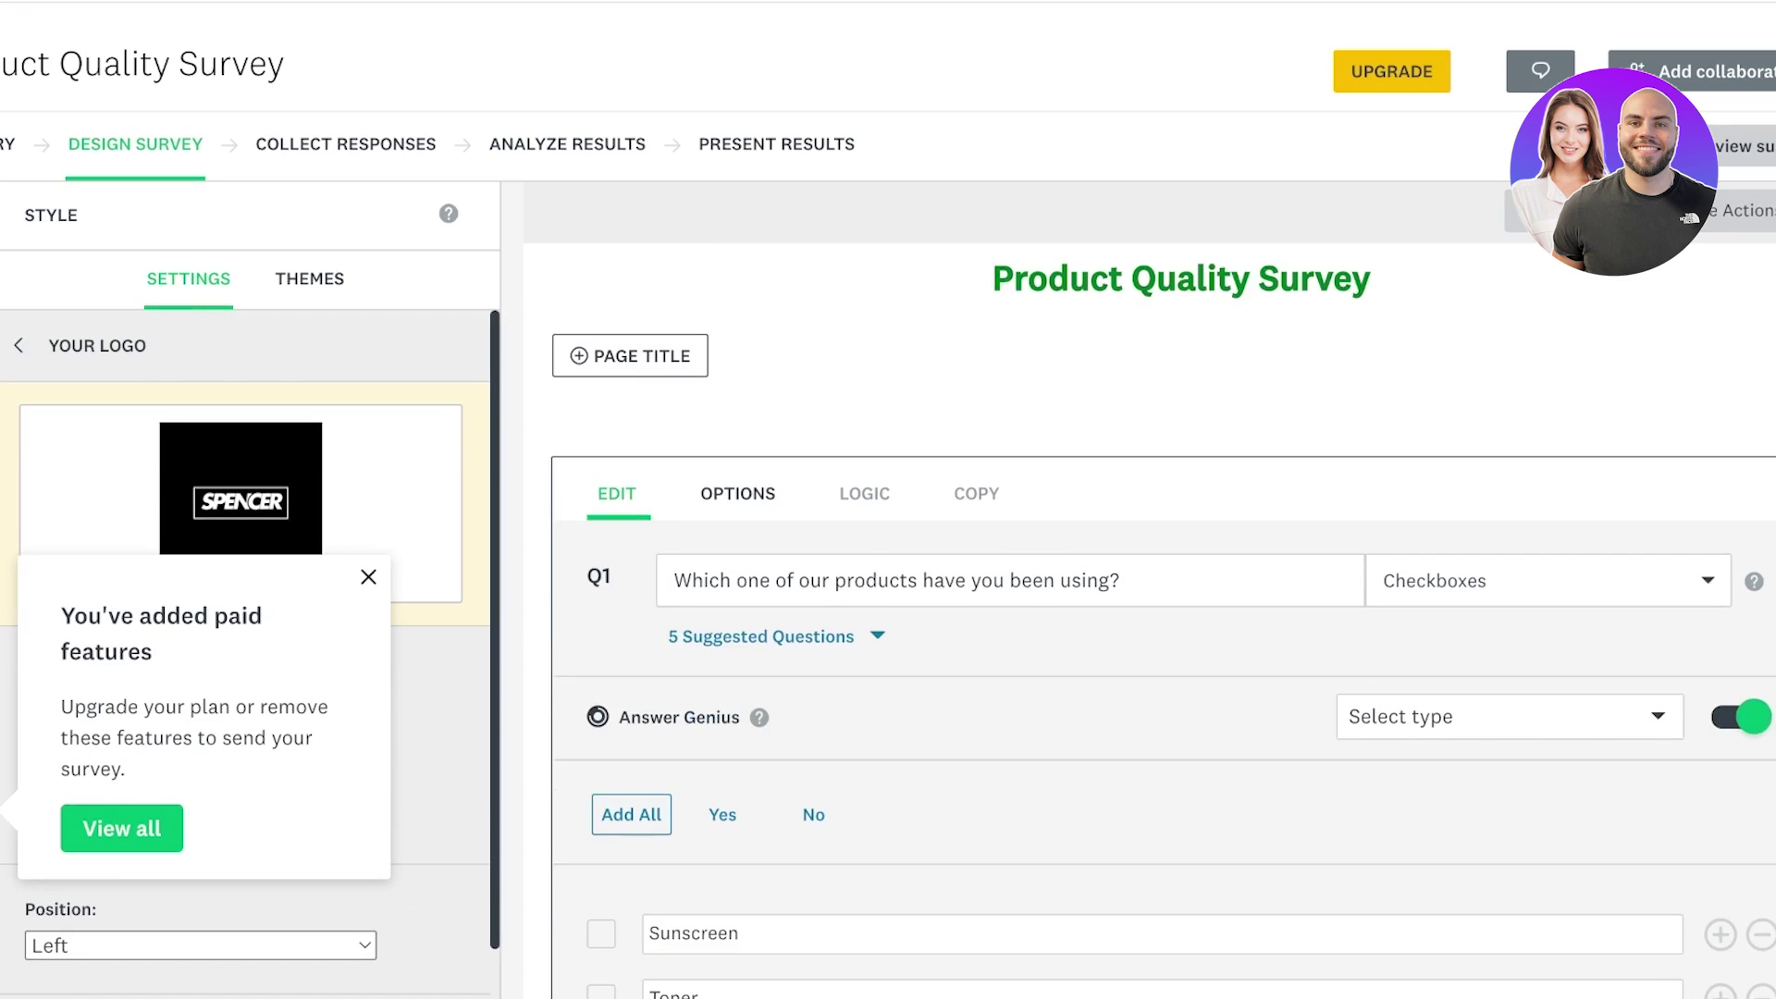
- Add a second question after Q1 and set its type to Best worst scale
scroll(685, 638, "down", 2)
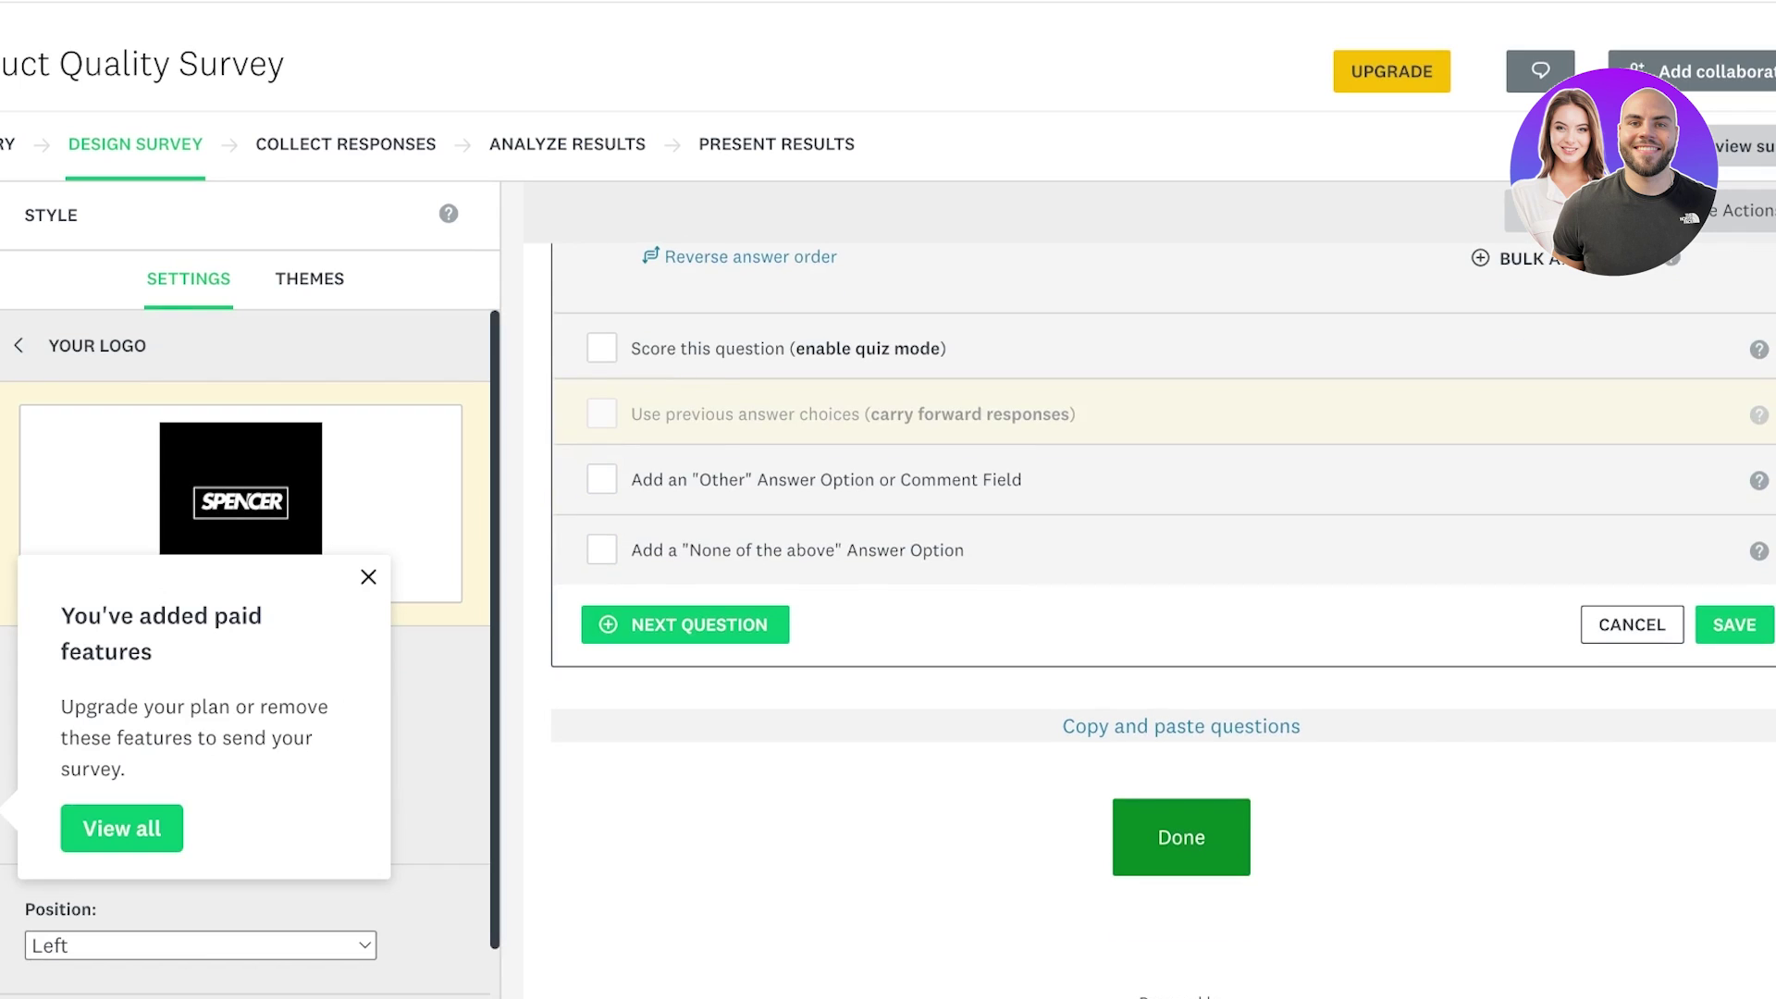
left_click(686, 625)
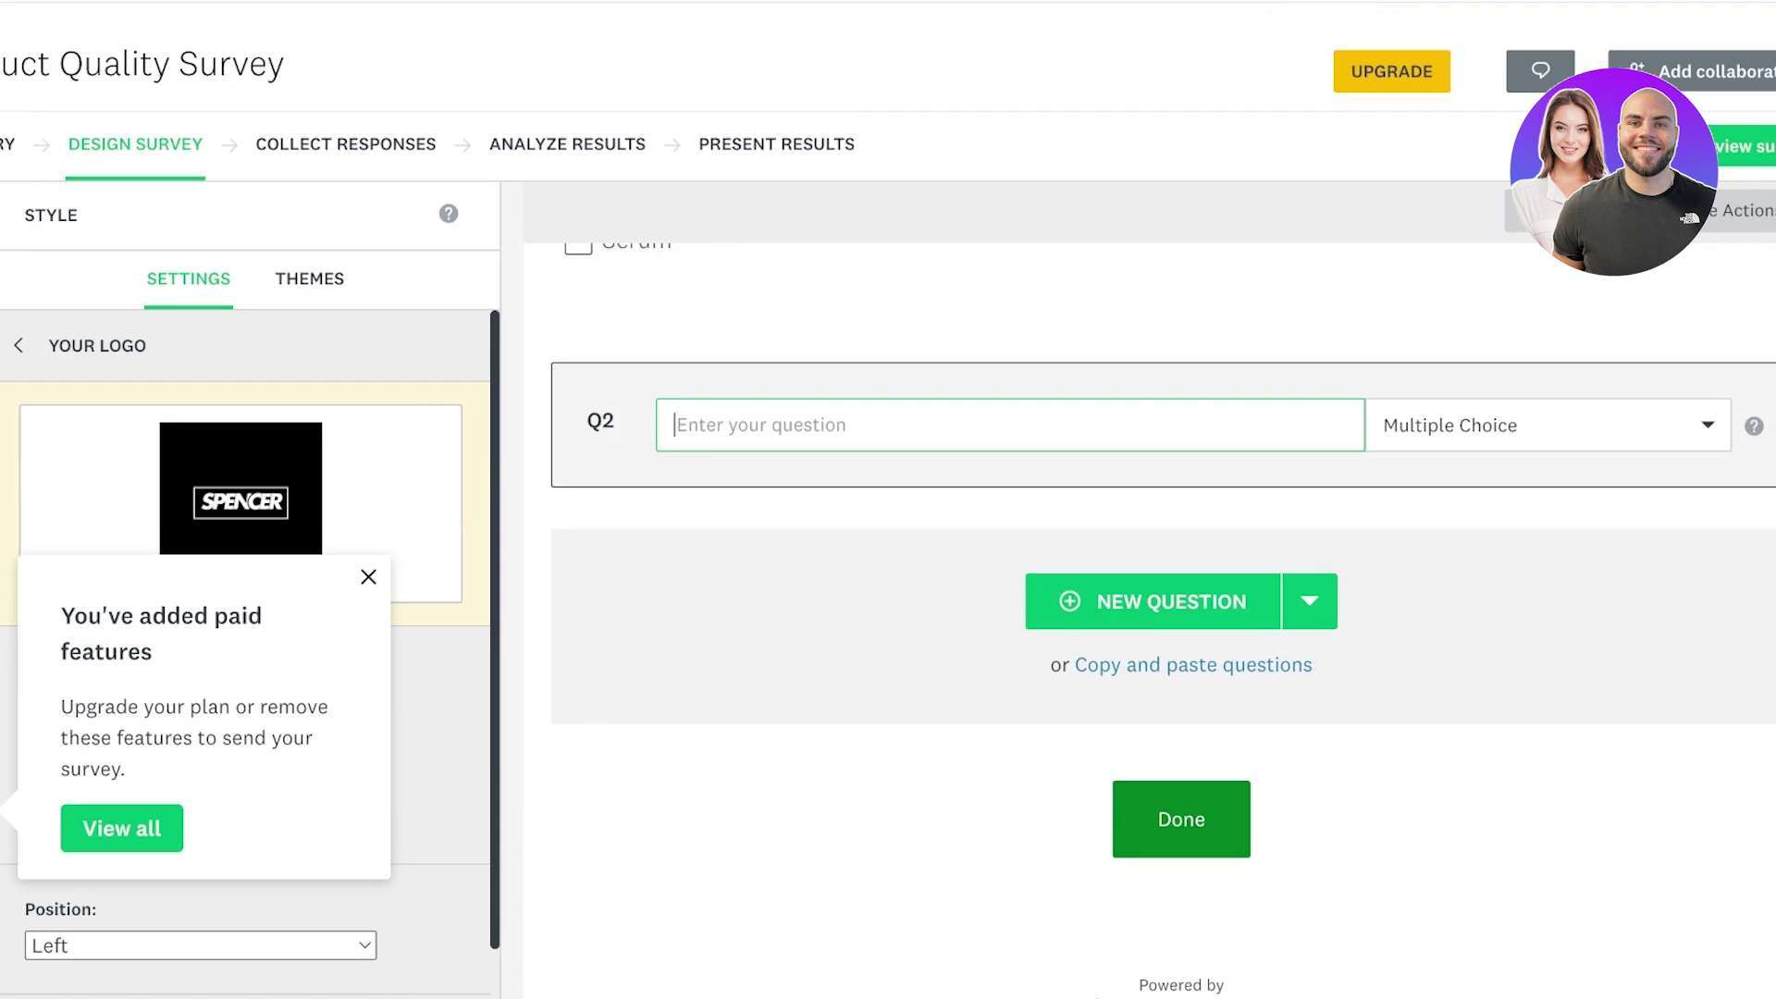
left_click(1548, 425)
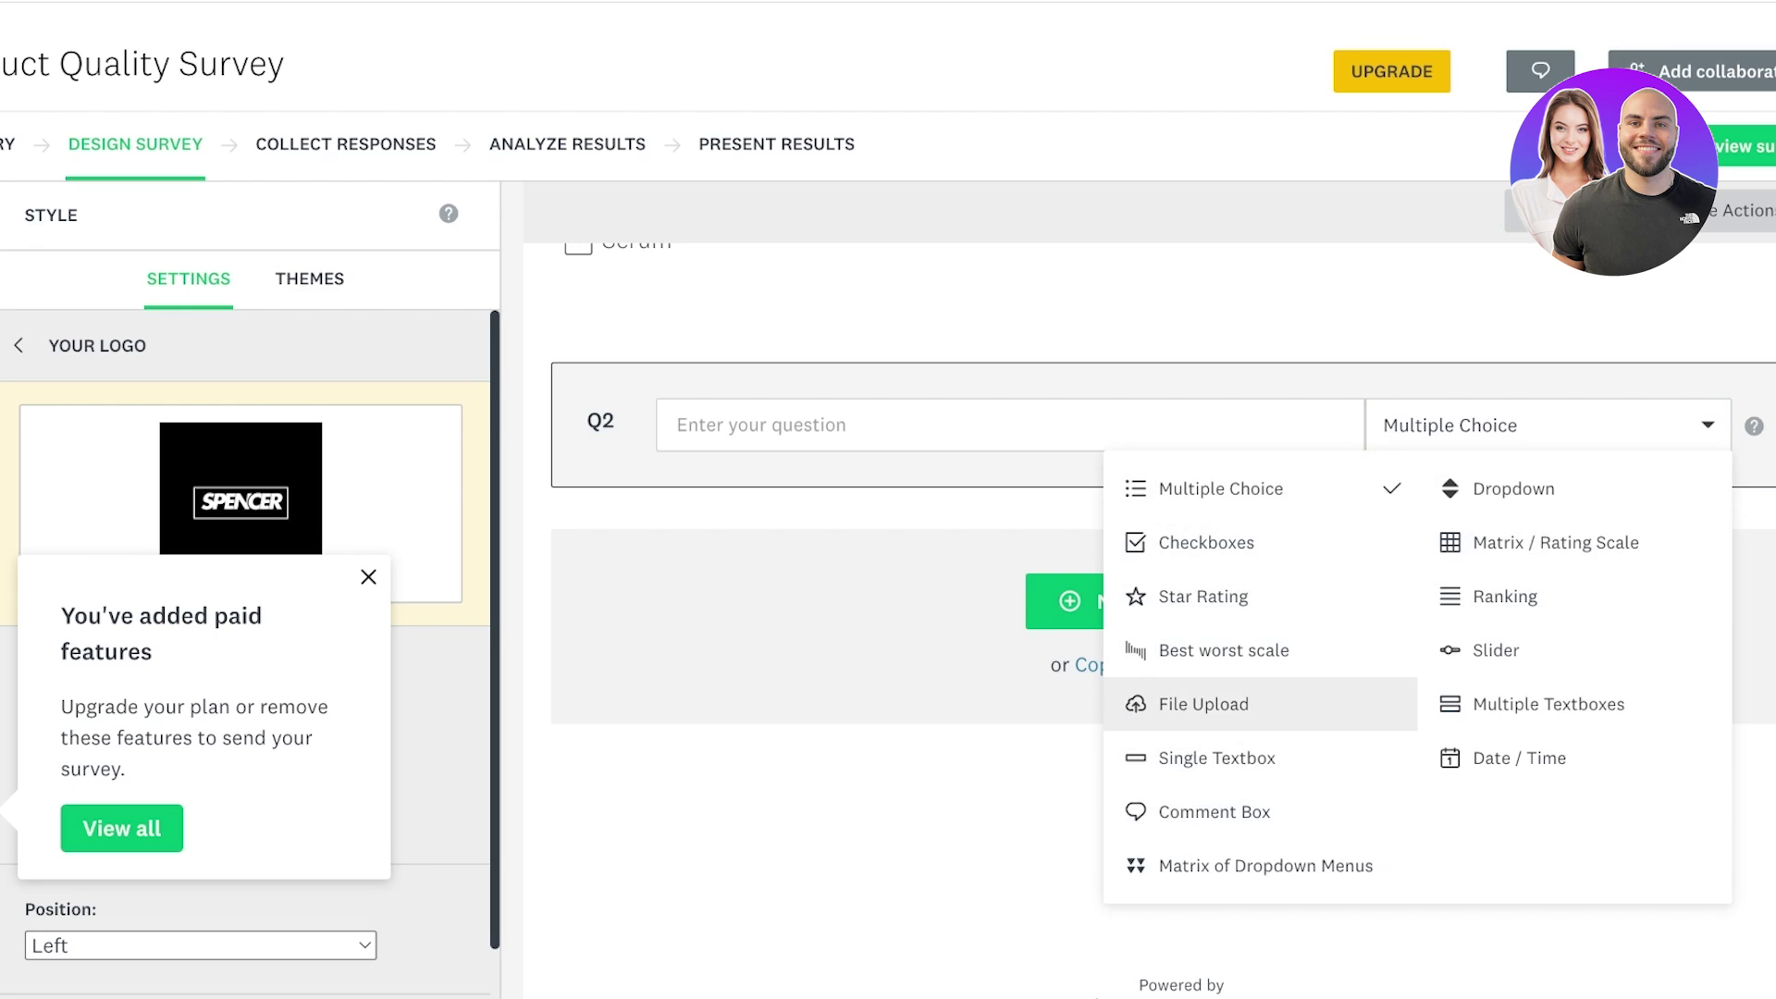
left_click(1224, 650)
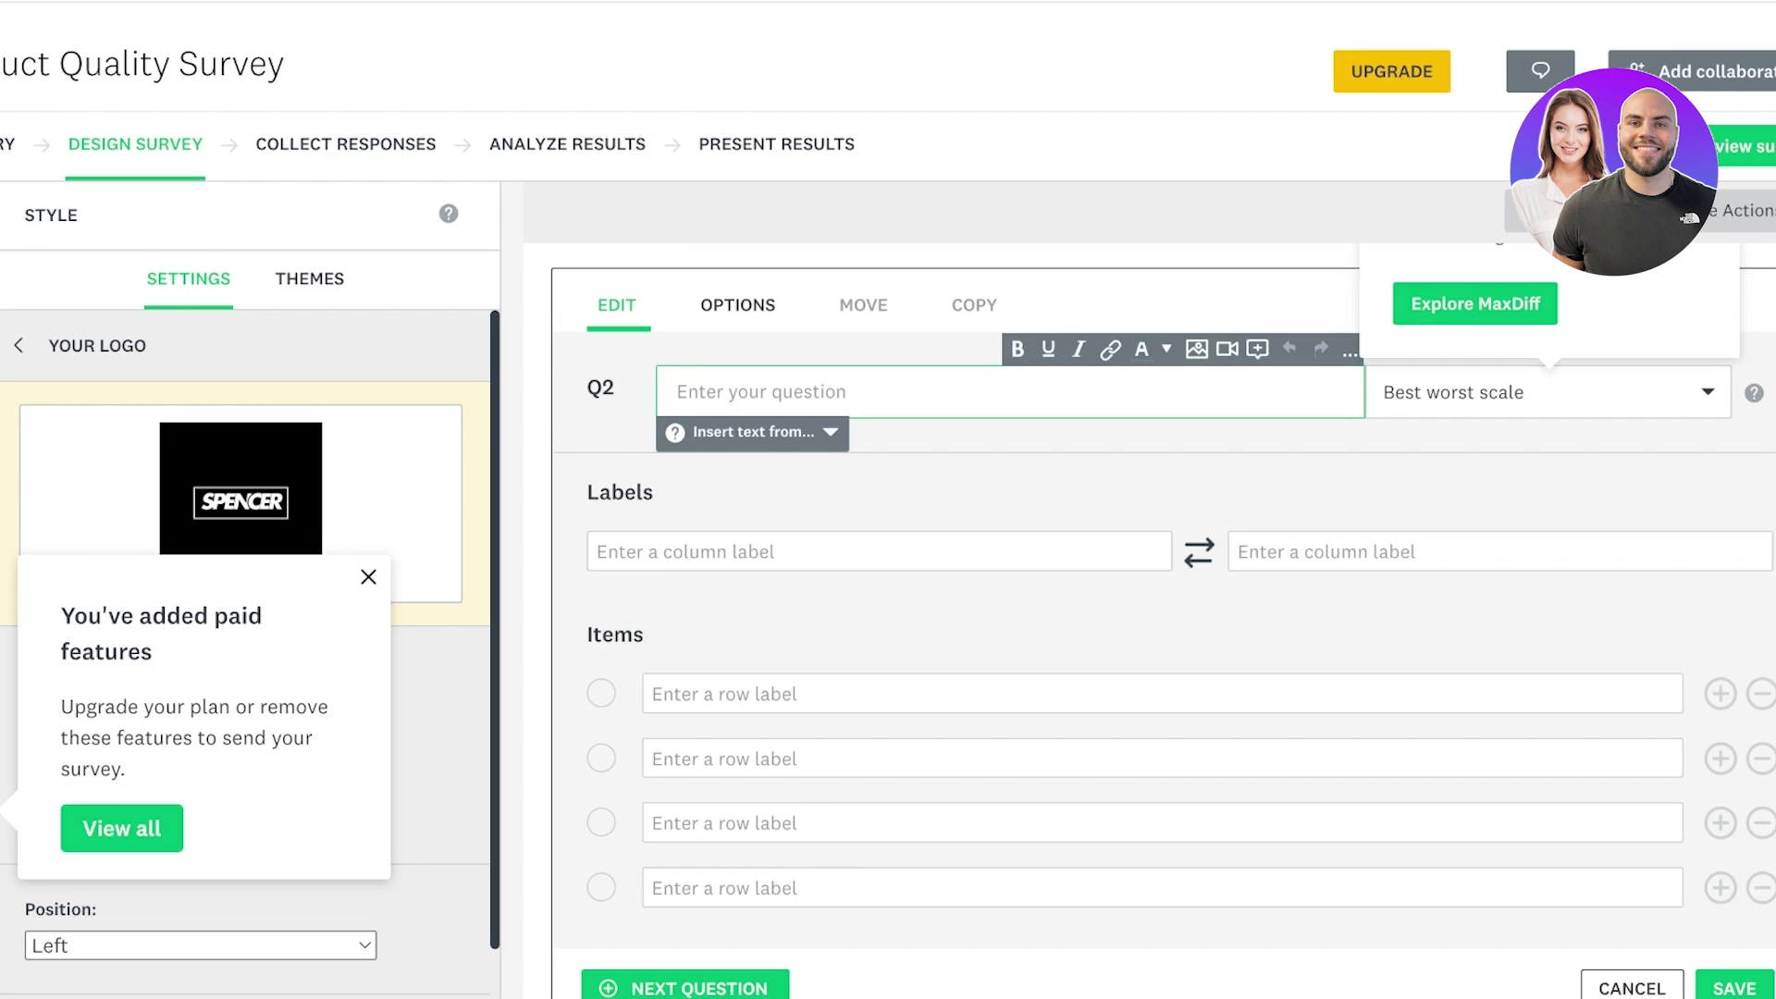
- Enter "How do you rate our packaging?" as the text of question Q2
type("A")
key("BackSpace")
type("W")
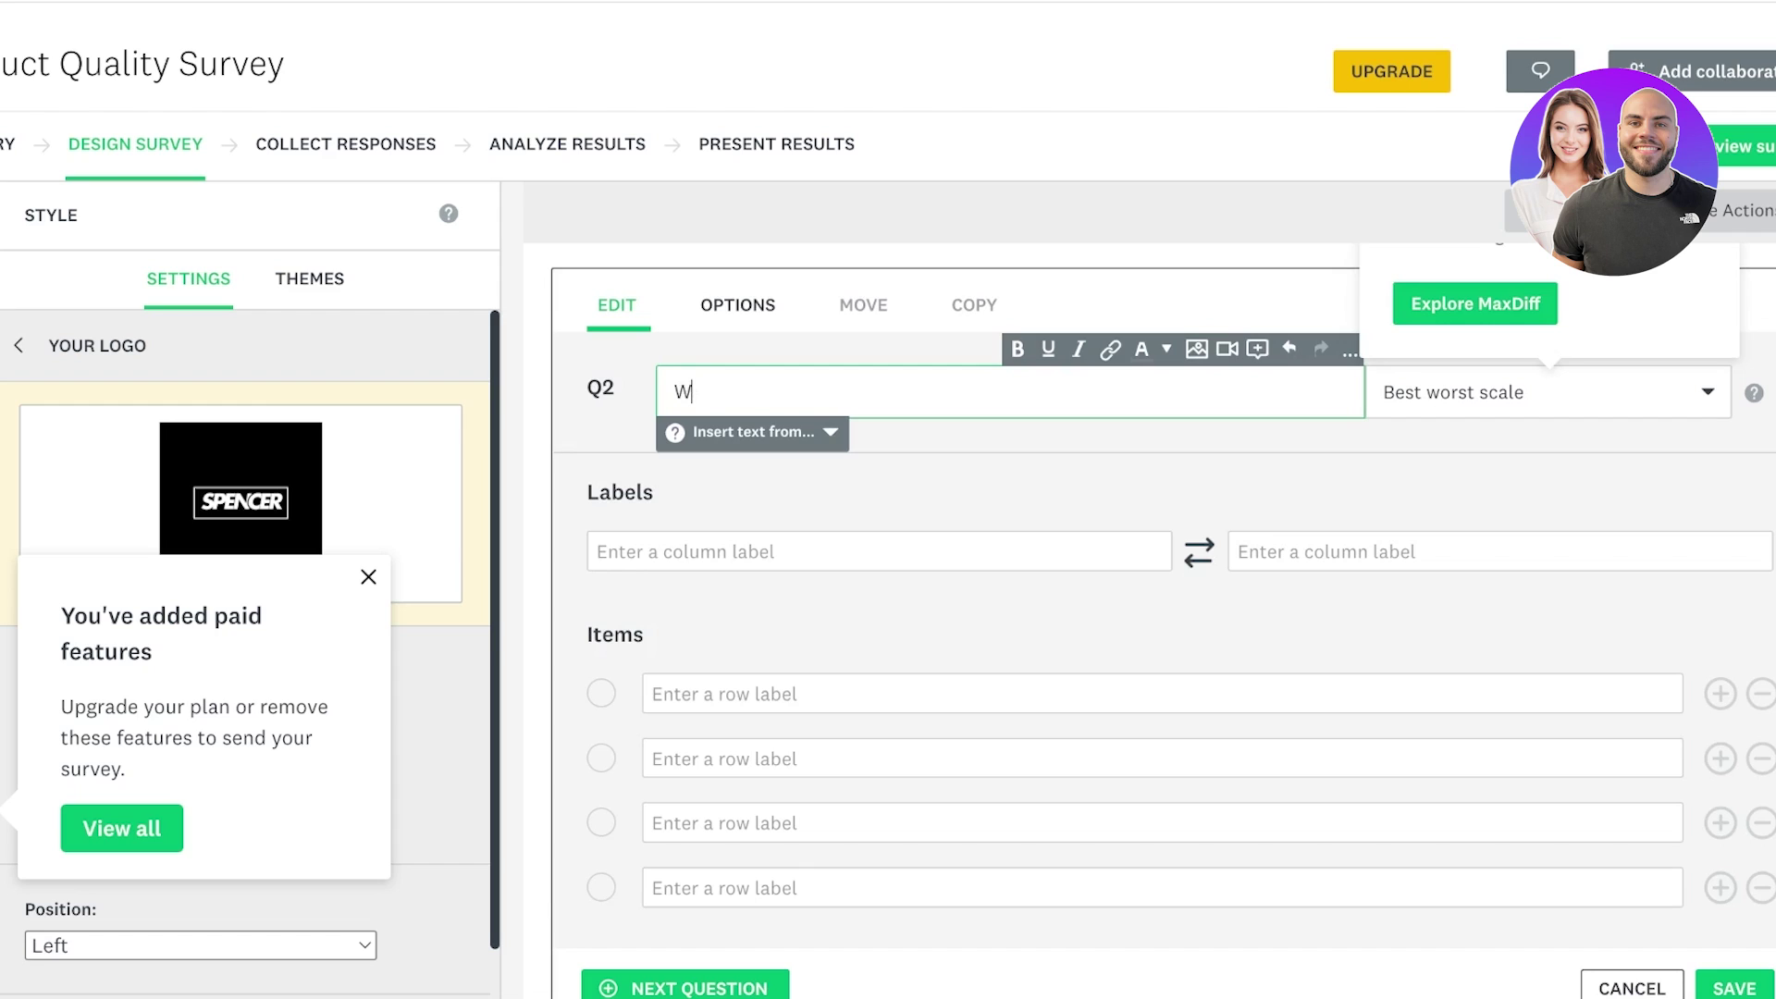
key("BackSpace")
type("How do you rate our")
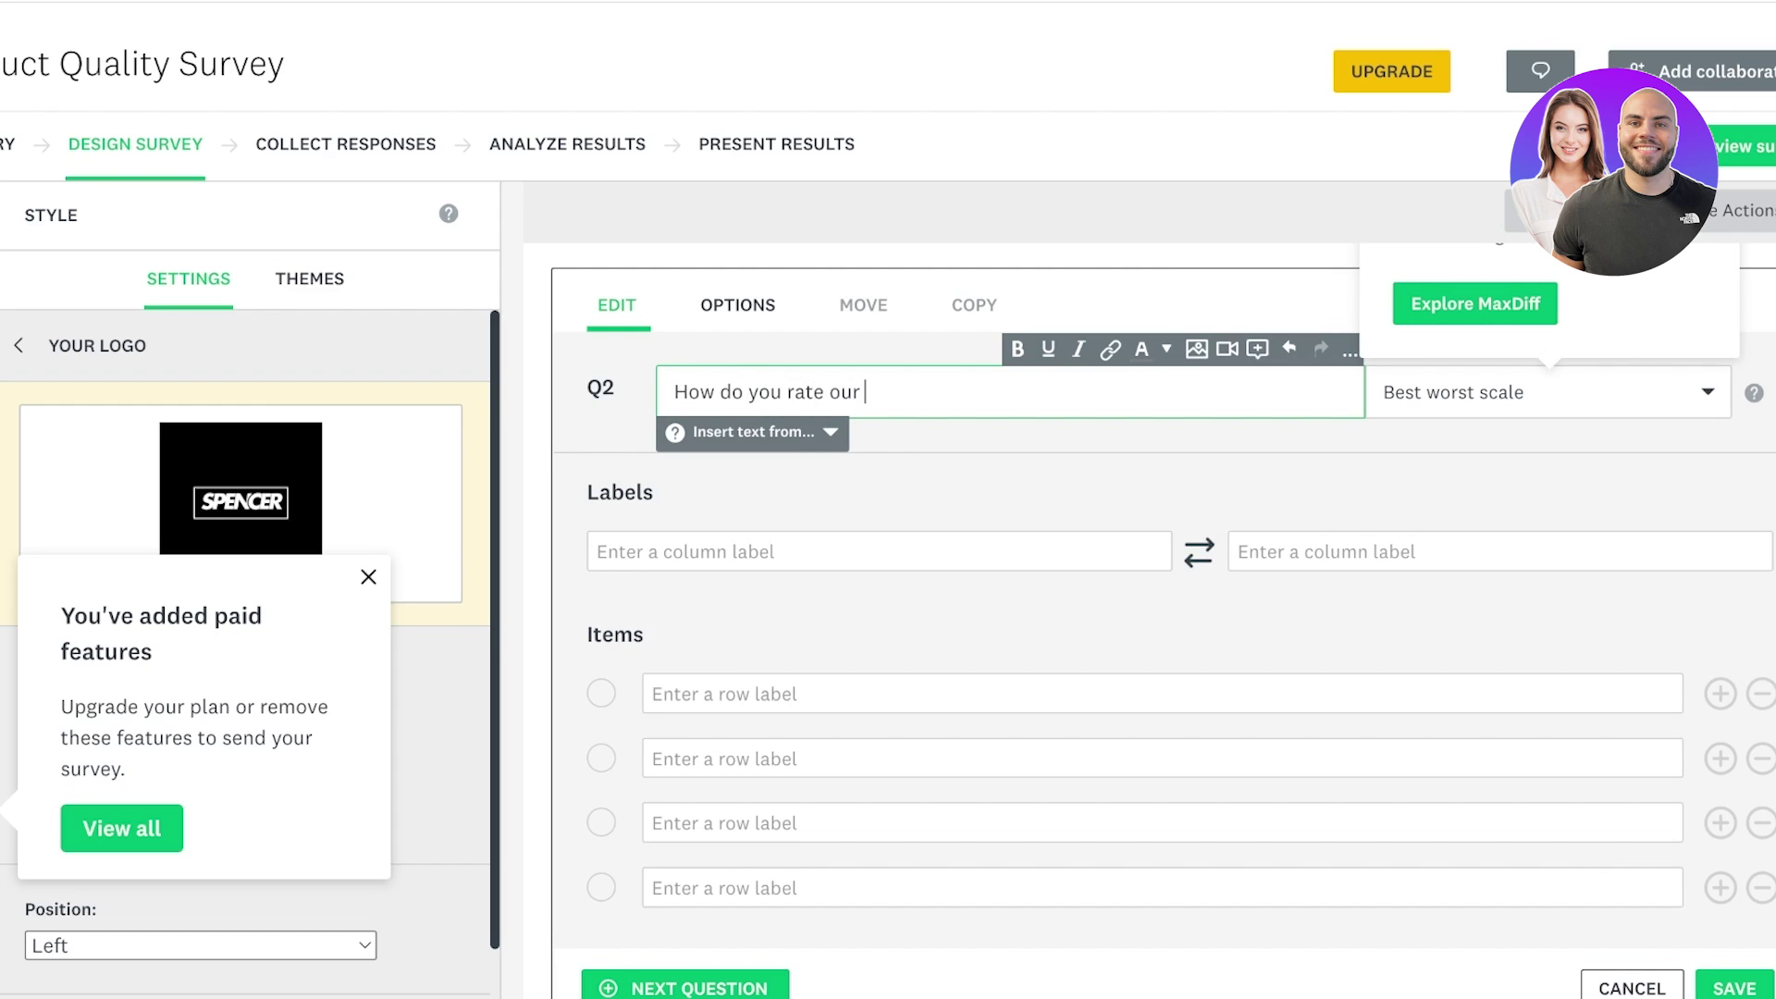
type(" packaging?")
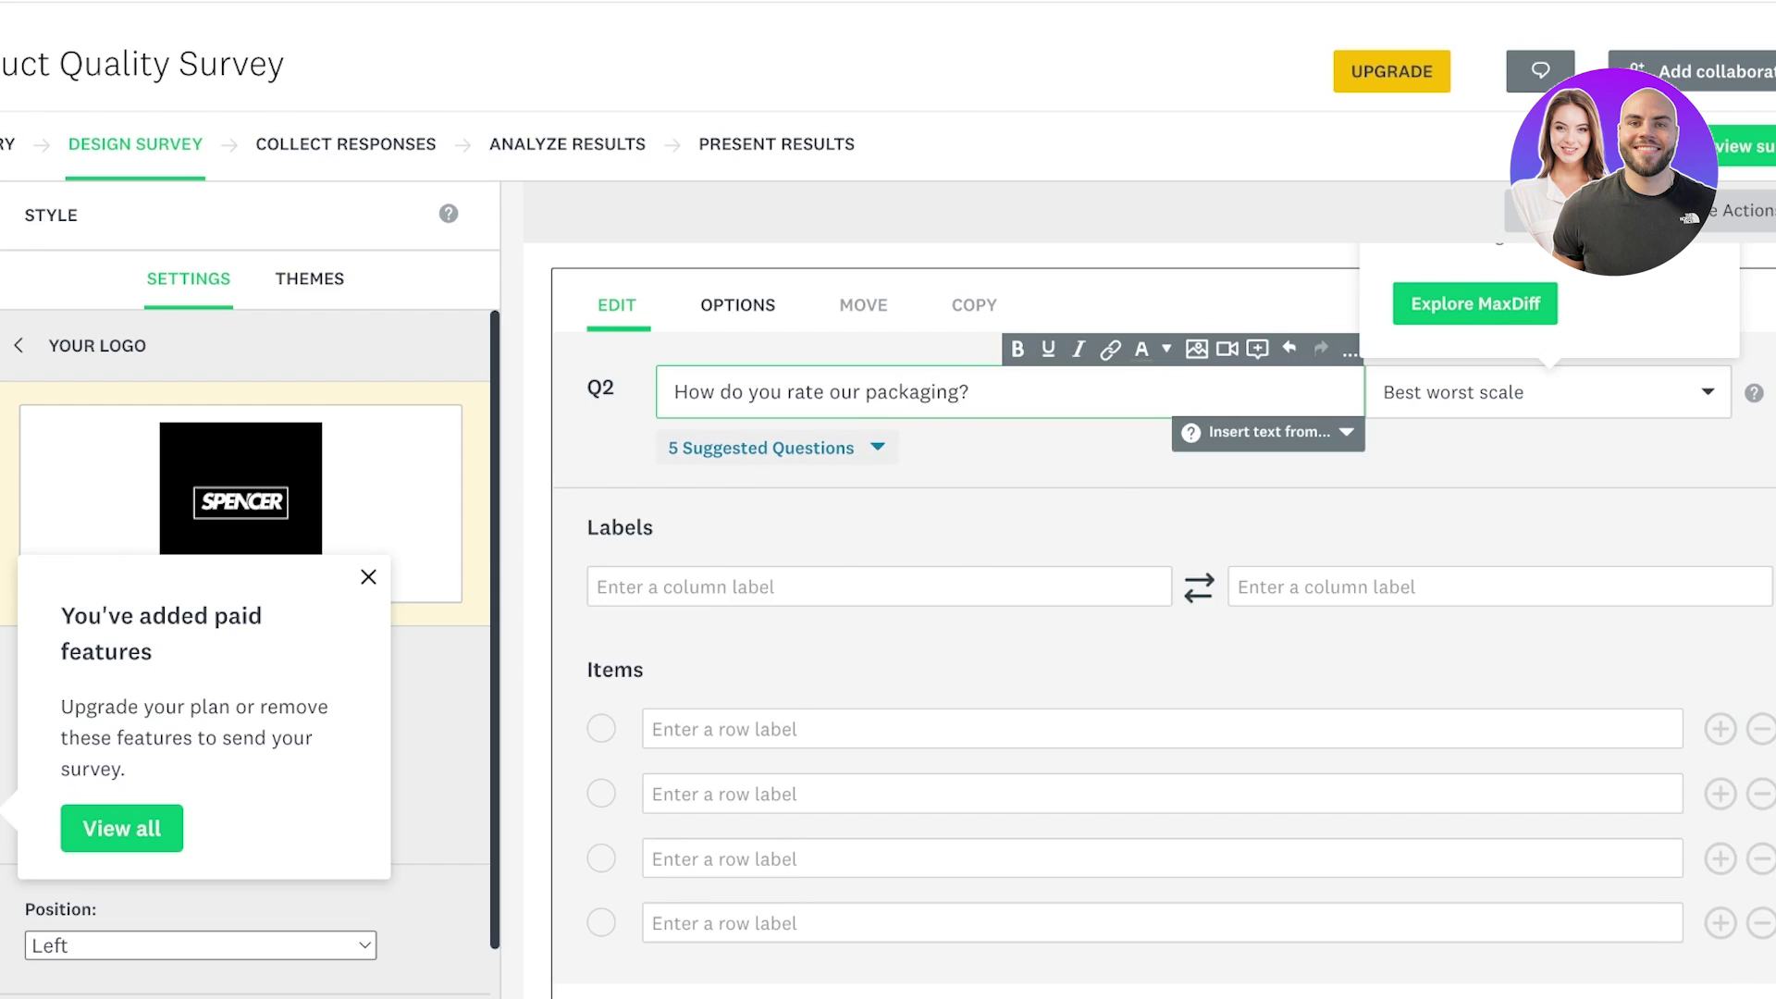
- Replace Q2 with the suggested question "How would you rate the quality of the packaging?" from the question bank
left_click(767, 447)
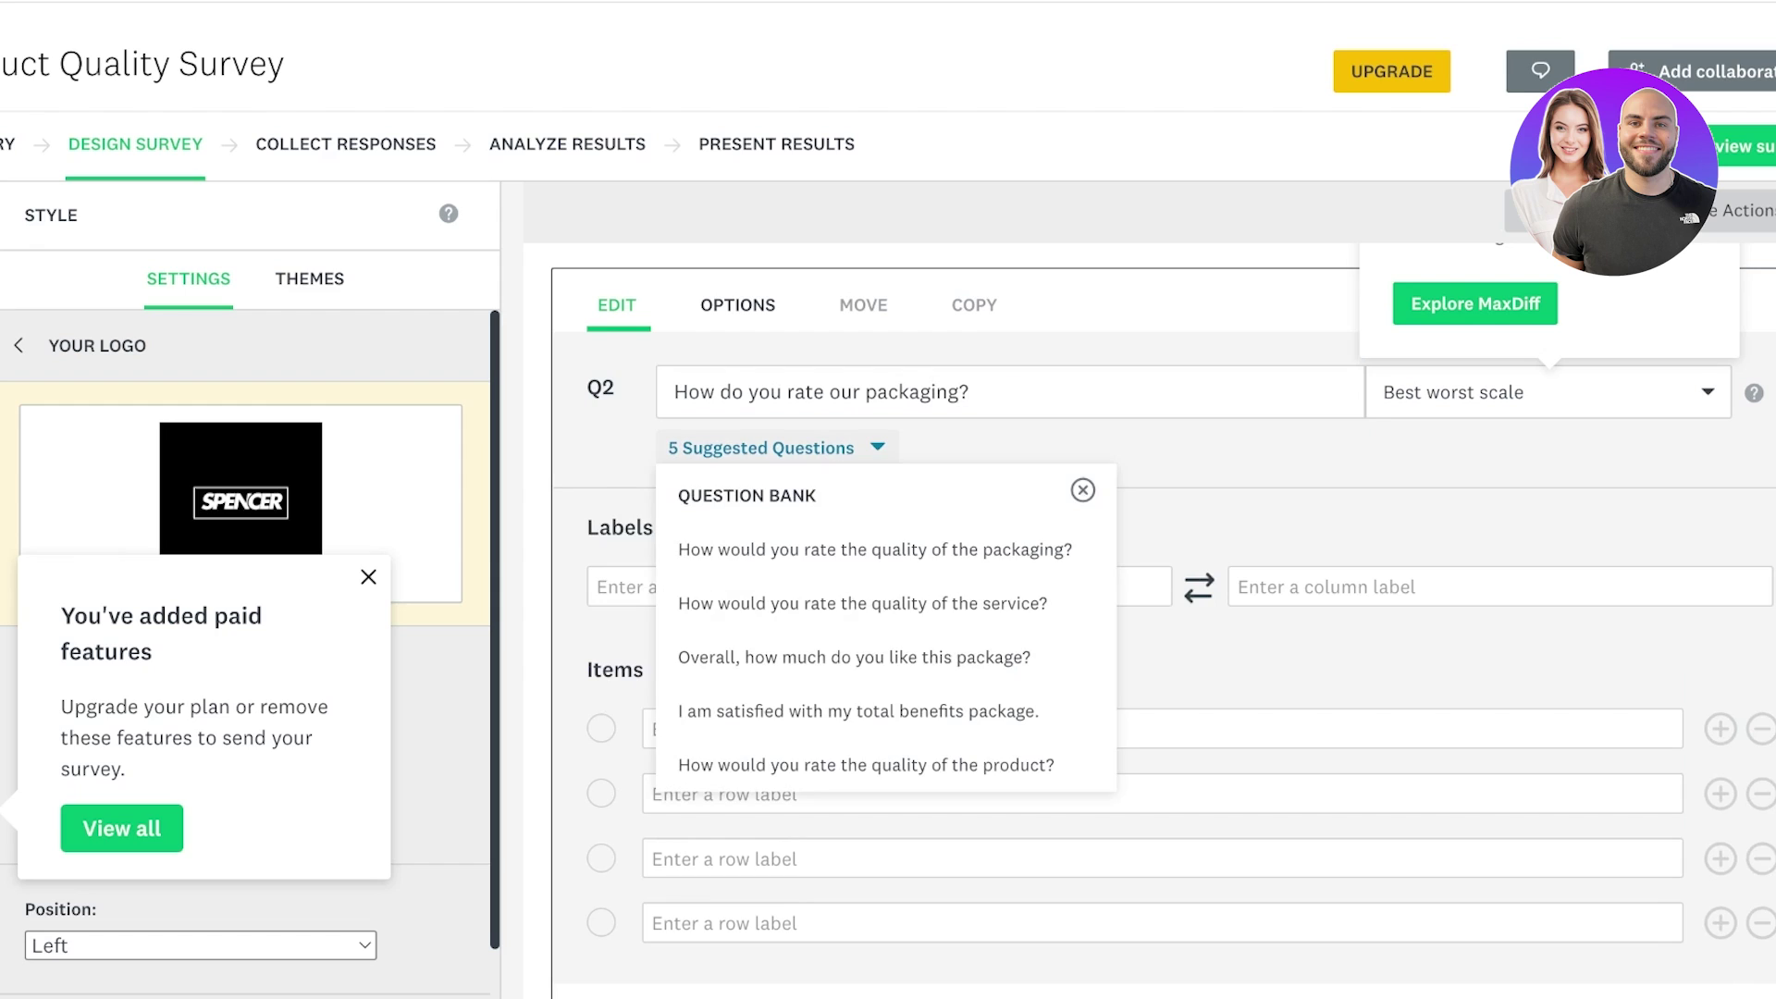
left_click(1083, 490)
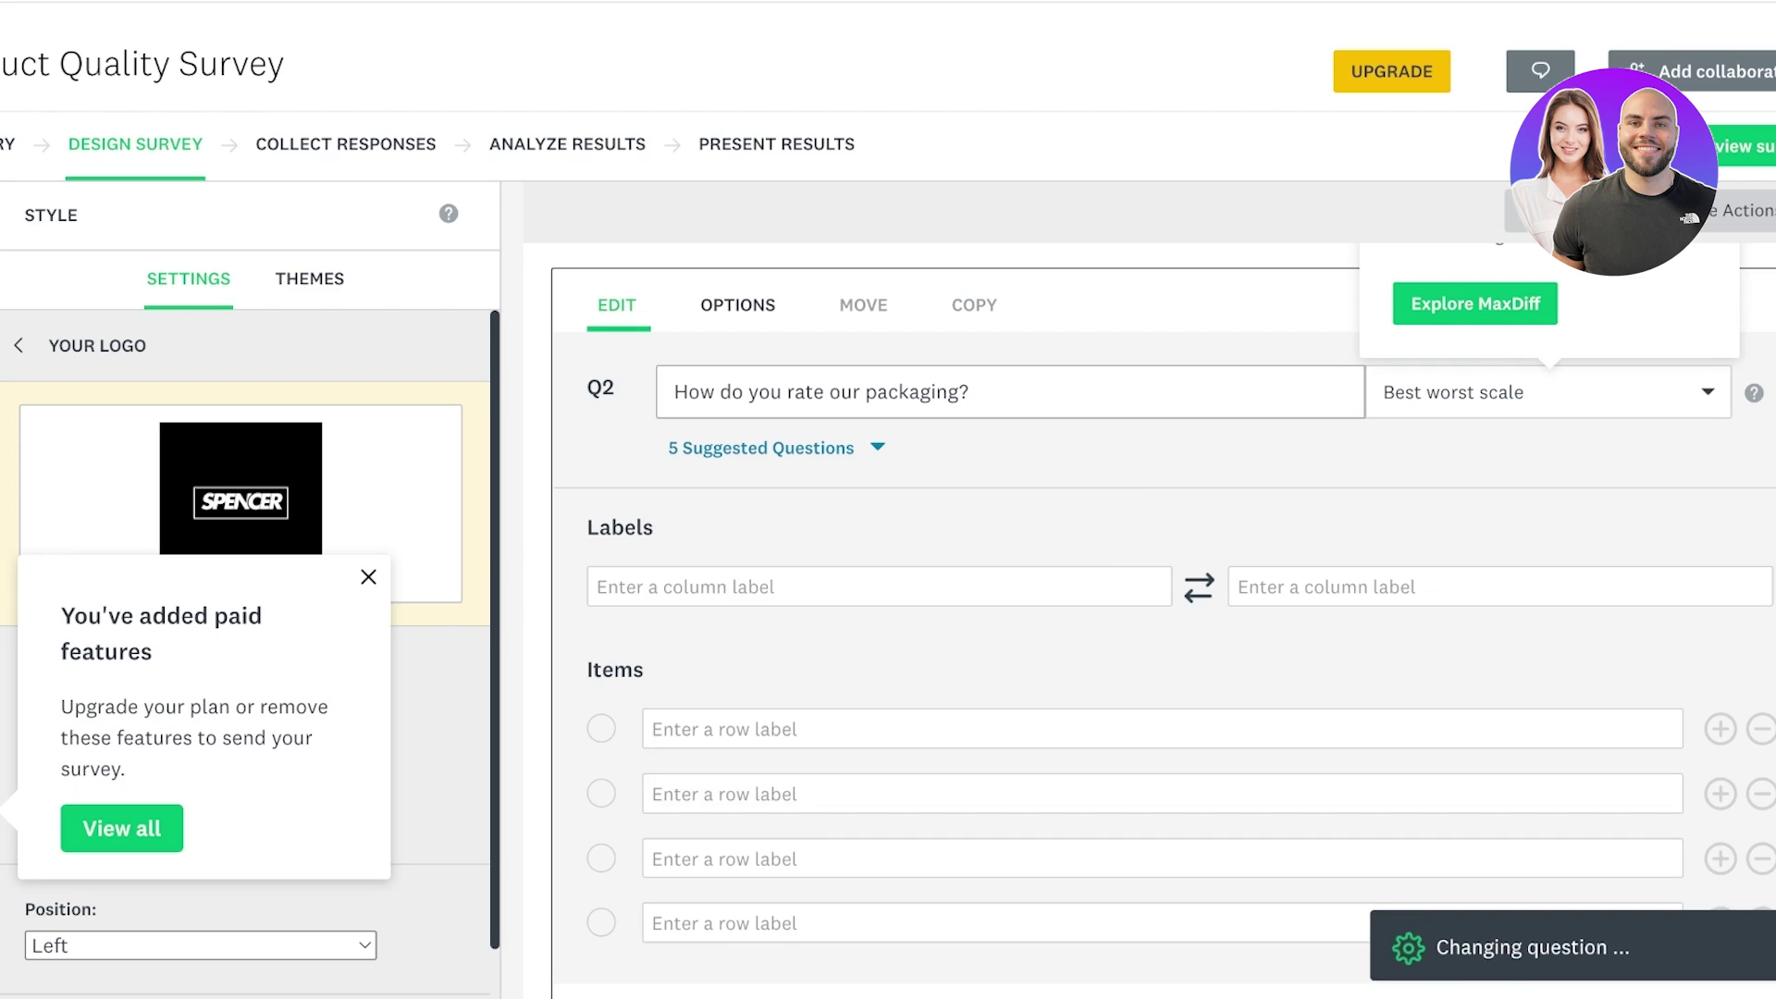
scroll(1083, 490, "up", 1)
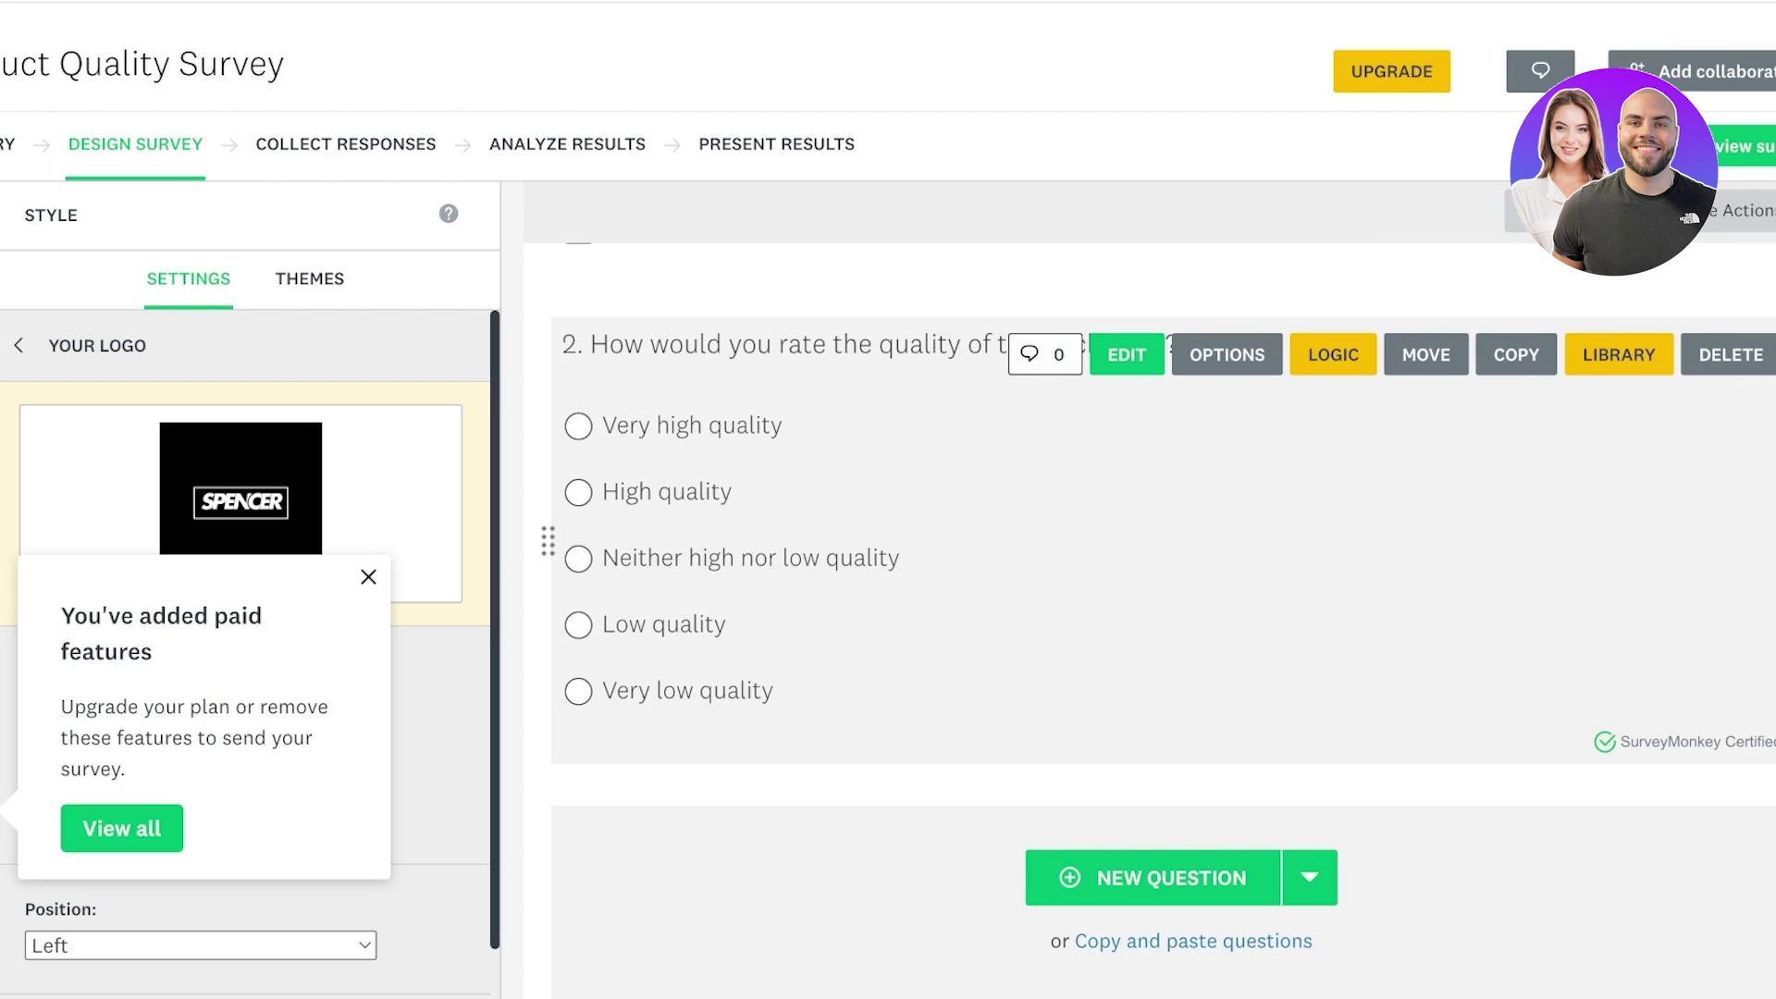
scroll(1159, 620, "up", 3)
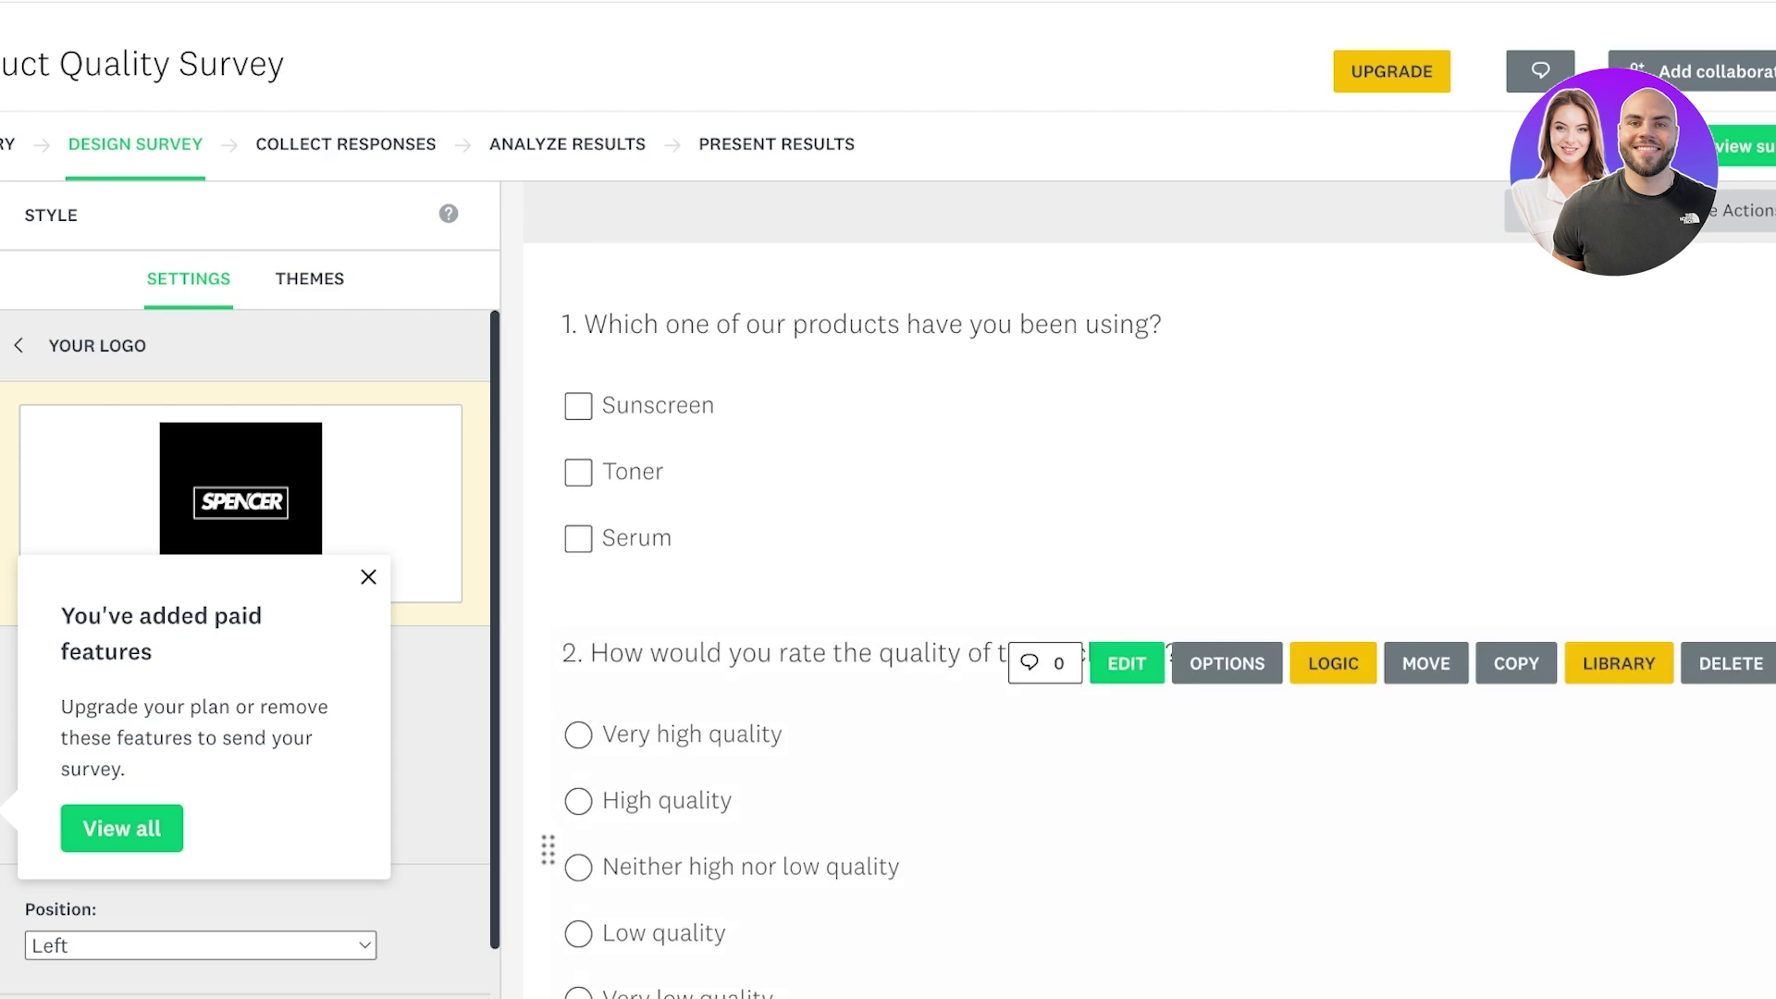
scroll(1159, 620, "down", 5)
scroll(1158, 582, "up", 6)
scroll(1158, 582, "down", 10)
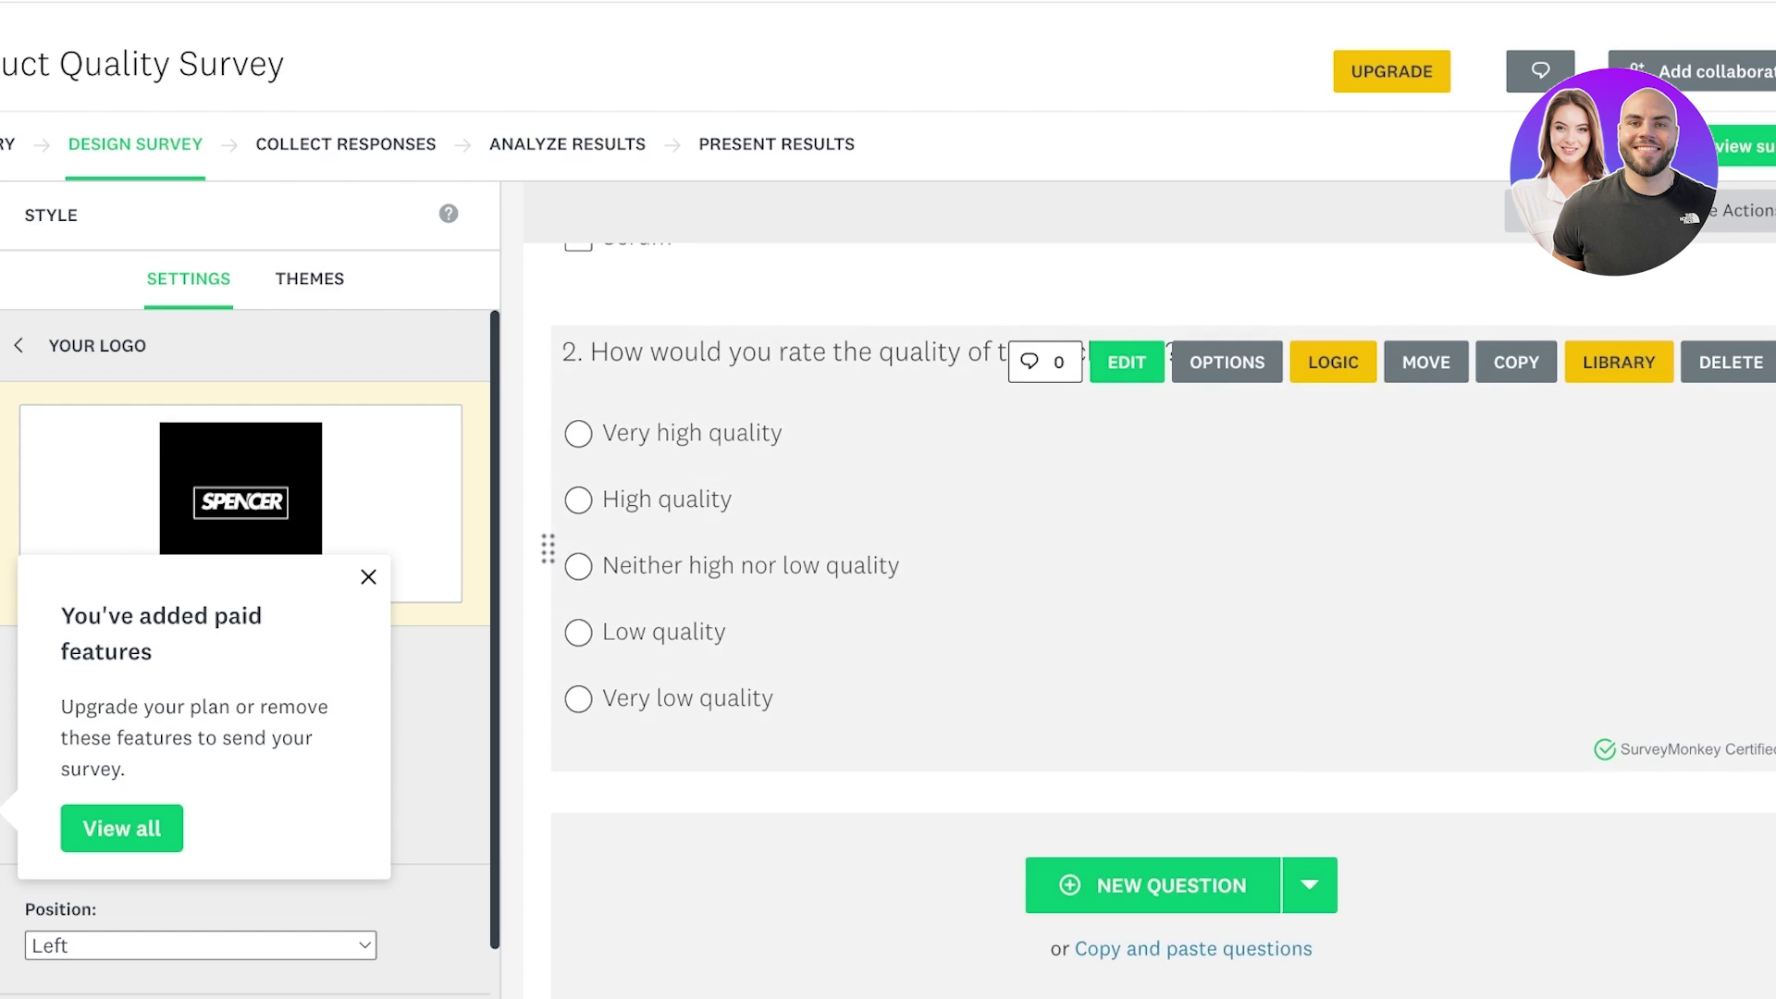
- Review the editable subject of Q2, keep "the packaging" and save the question
left_click(1127, 362)
left_click(1085, 481)
left_click(1066, 416)
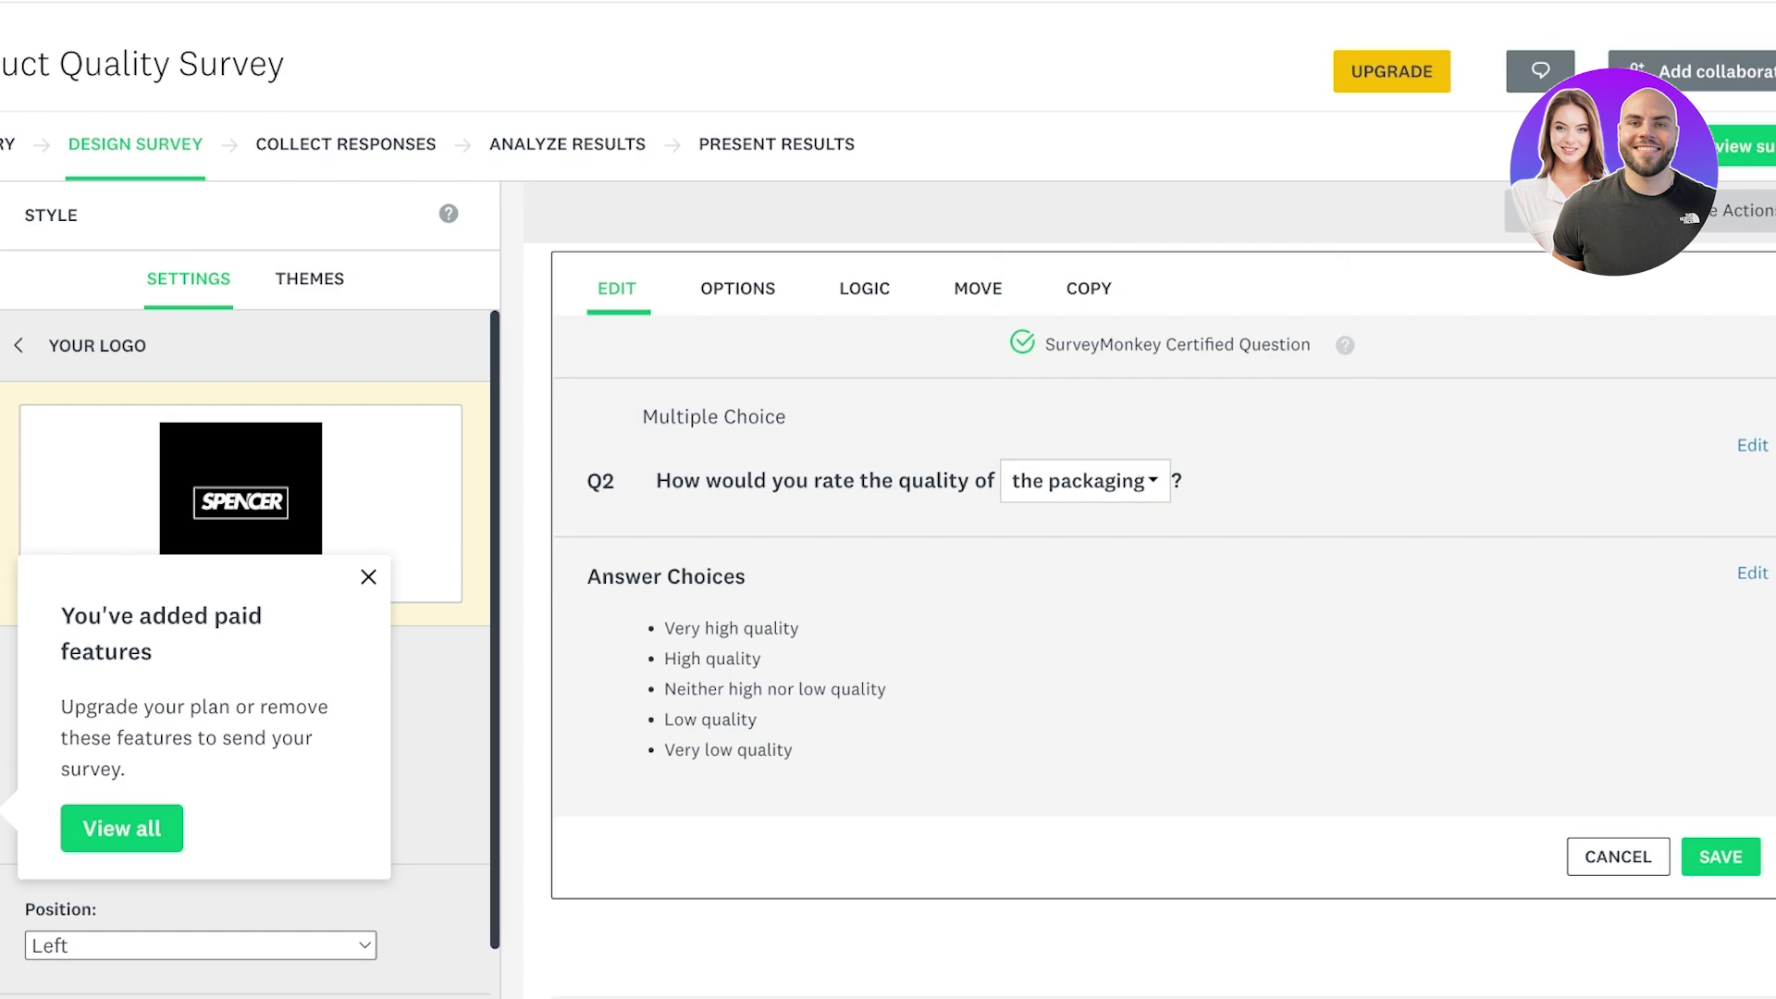
left_click(1720, 856)
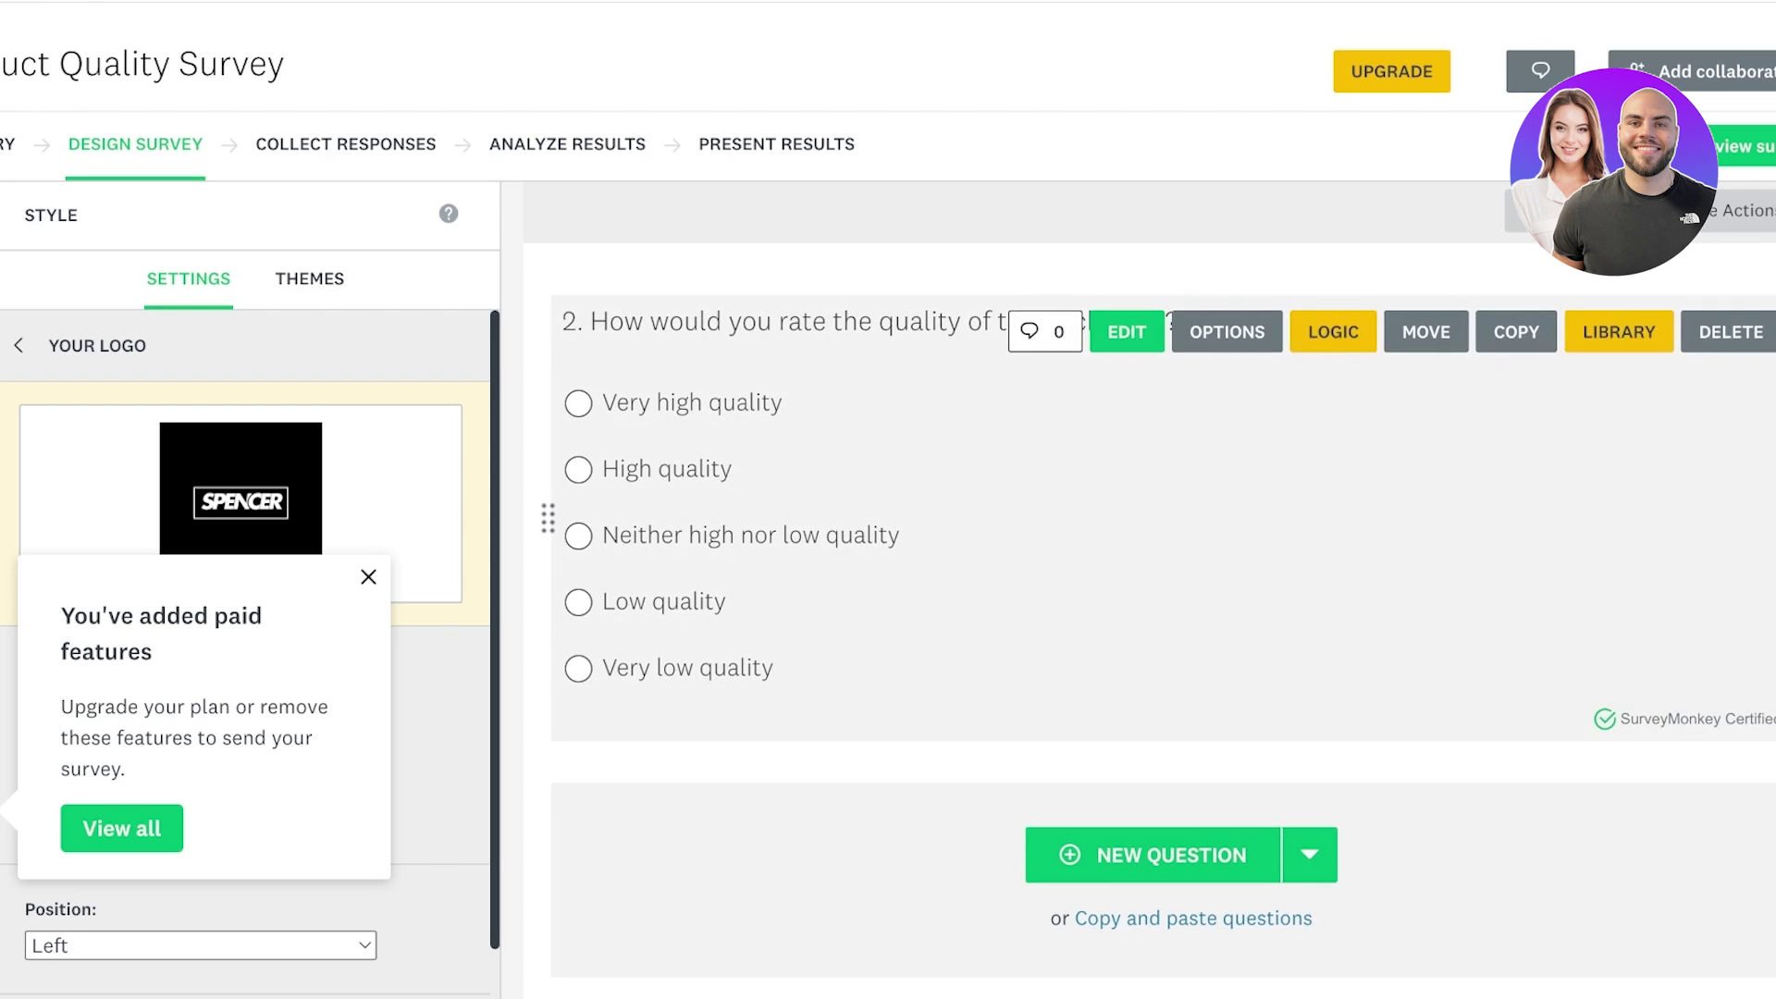
- Dismiss the paid features notice and examine the survey's logic options alongside both questions
scroll(389, 568, "left", 2)
left_click(400, 577)
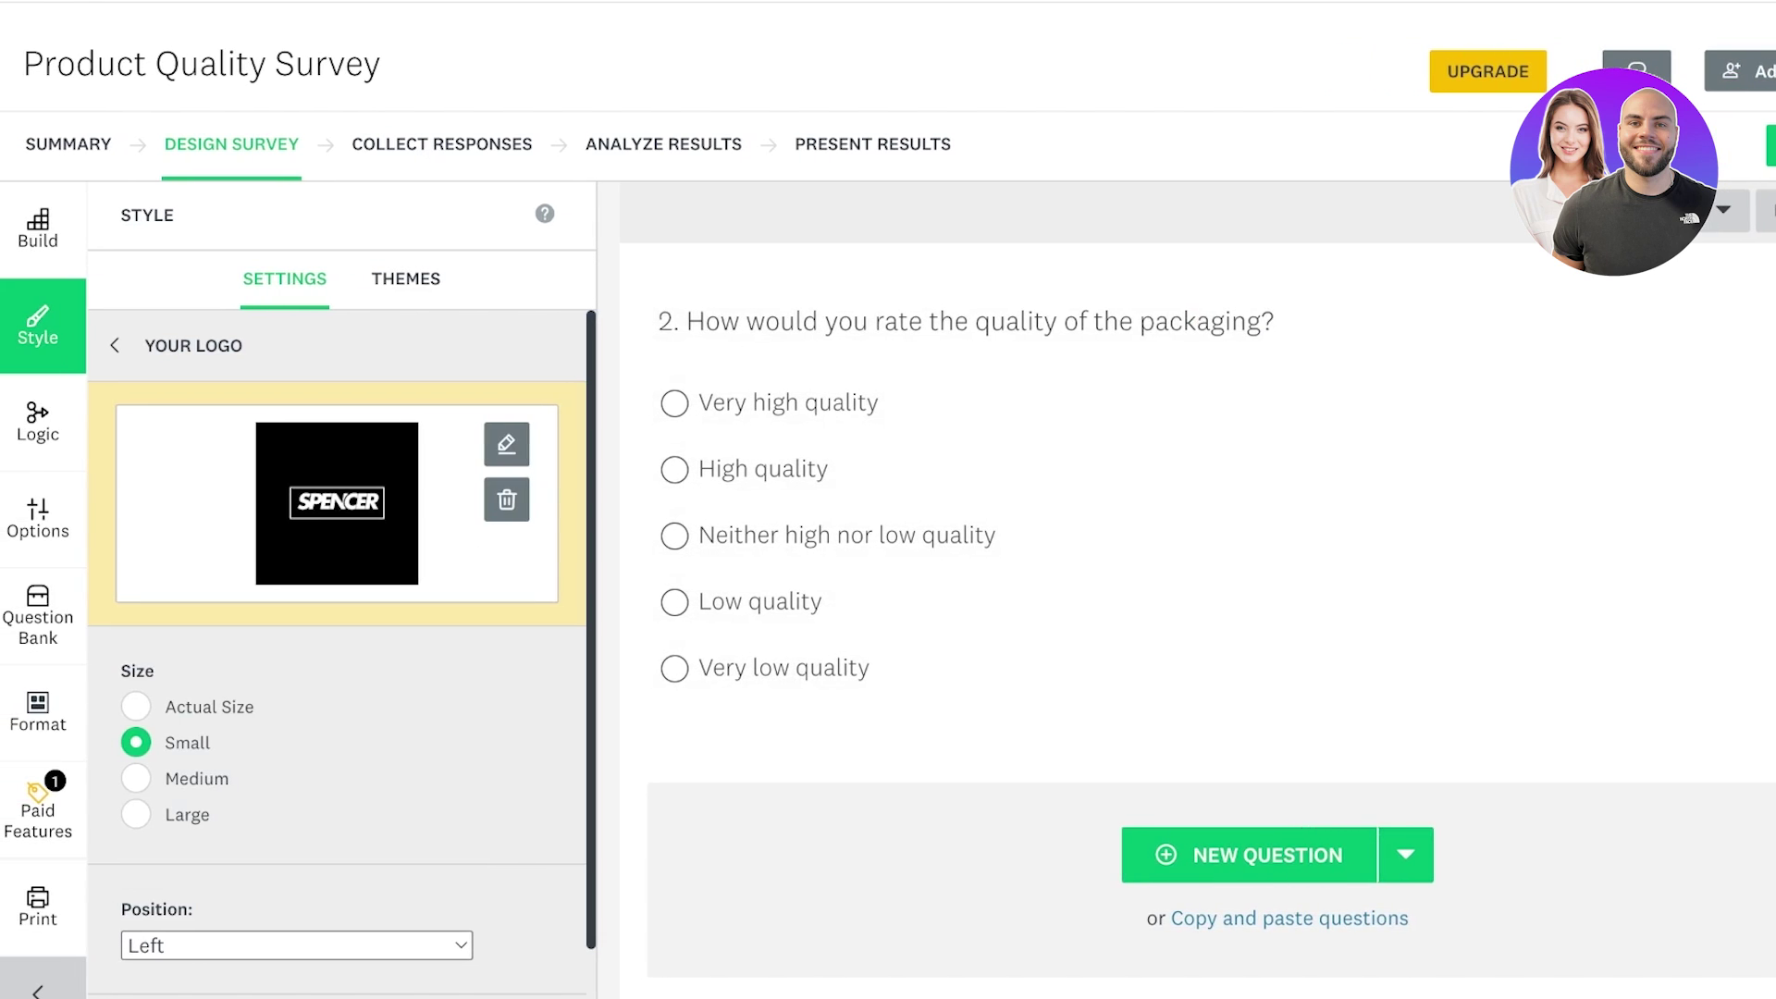
left_click(38, 422)
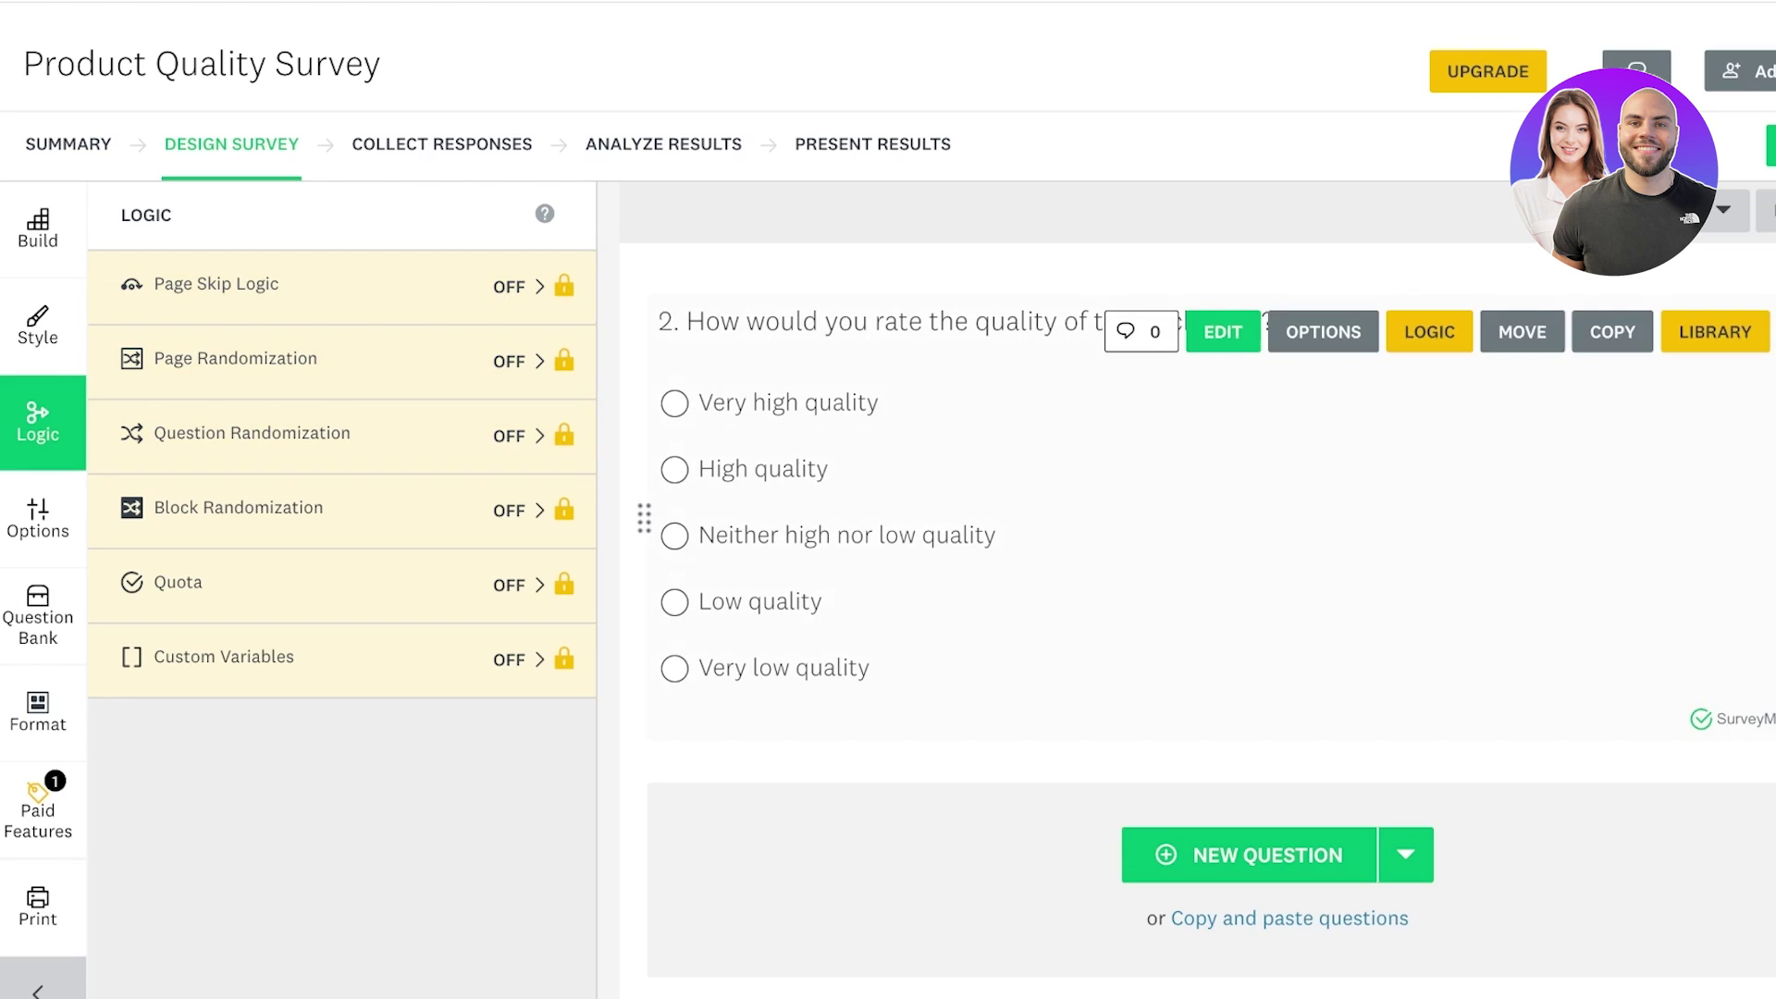
scroll(1193, 592, "up", 8)
scroll(1193, 592, "down", 3)
scroll(1212, 620, "down", 1)
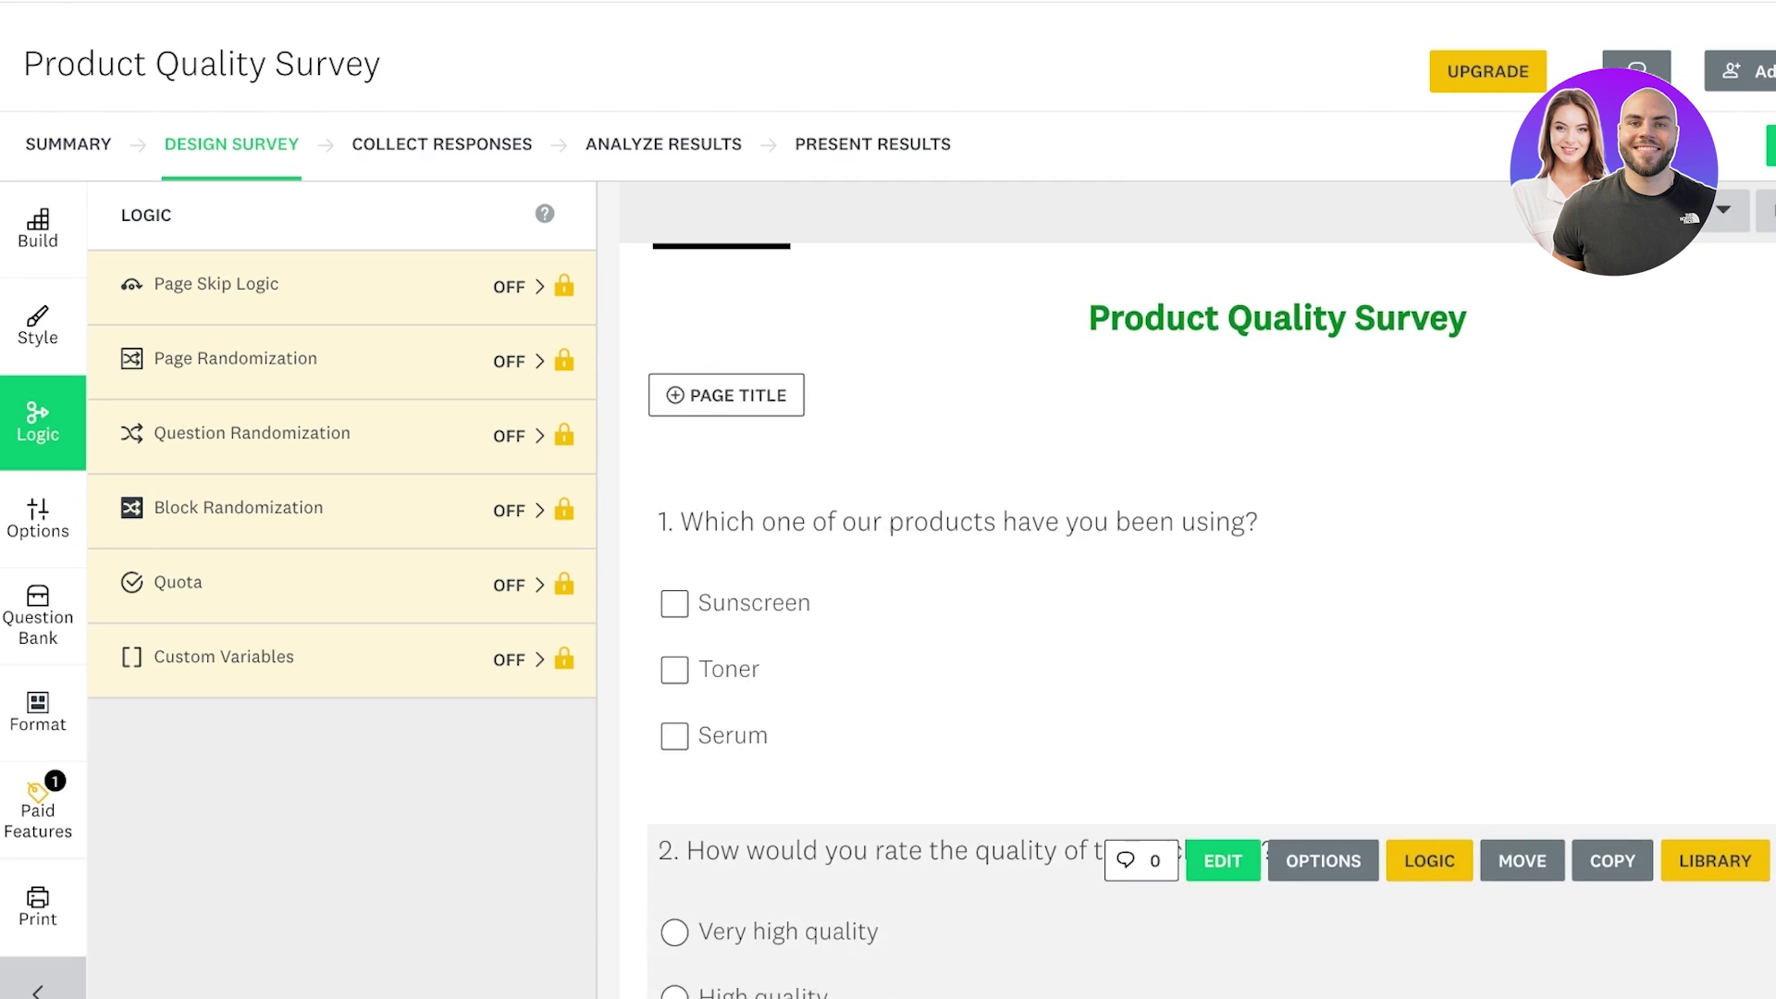
scroll(1193, 592, "down", 3)
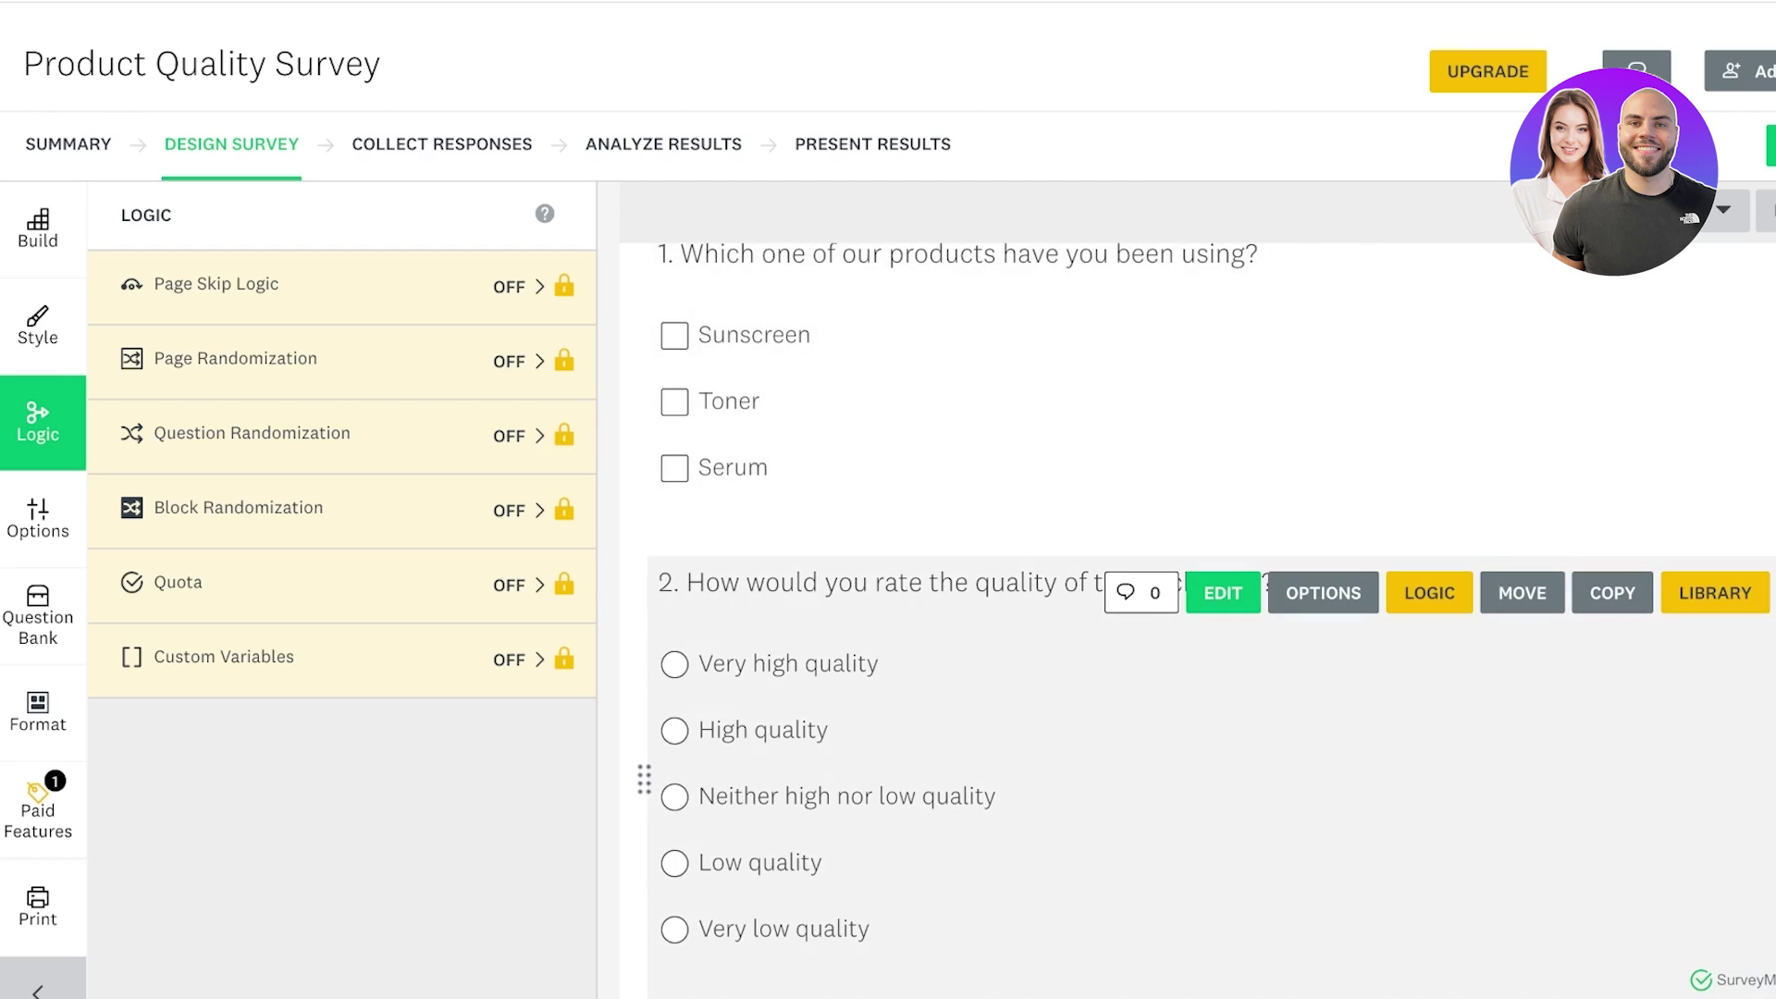
scroll(1202, 620, "down", 1)
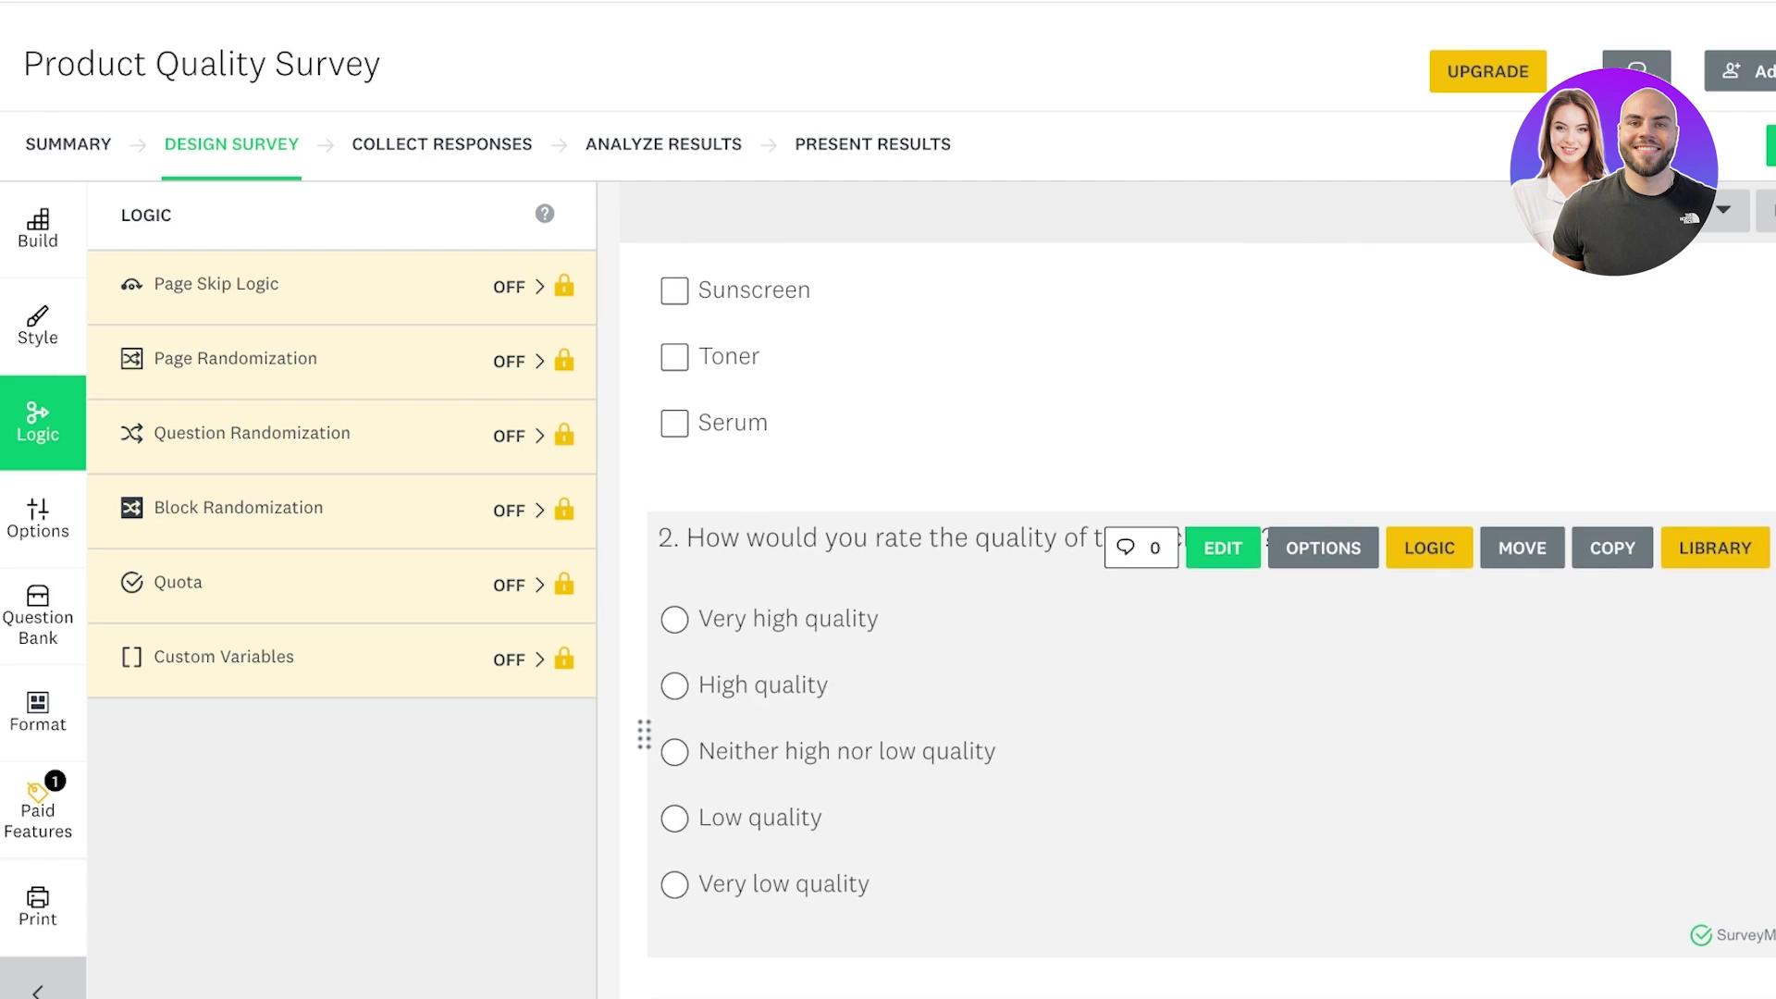
scroll(1202, 620, "down", 1)
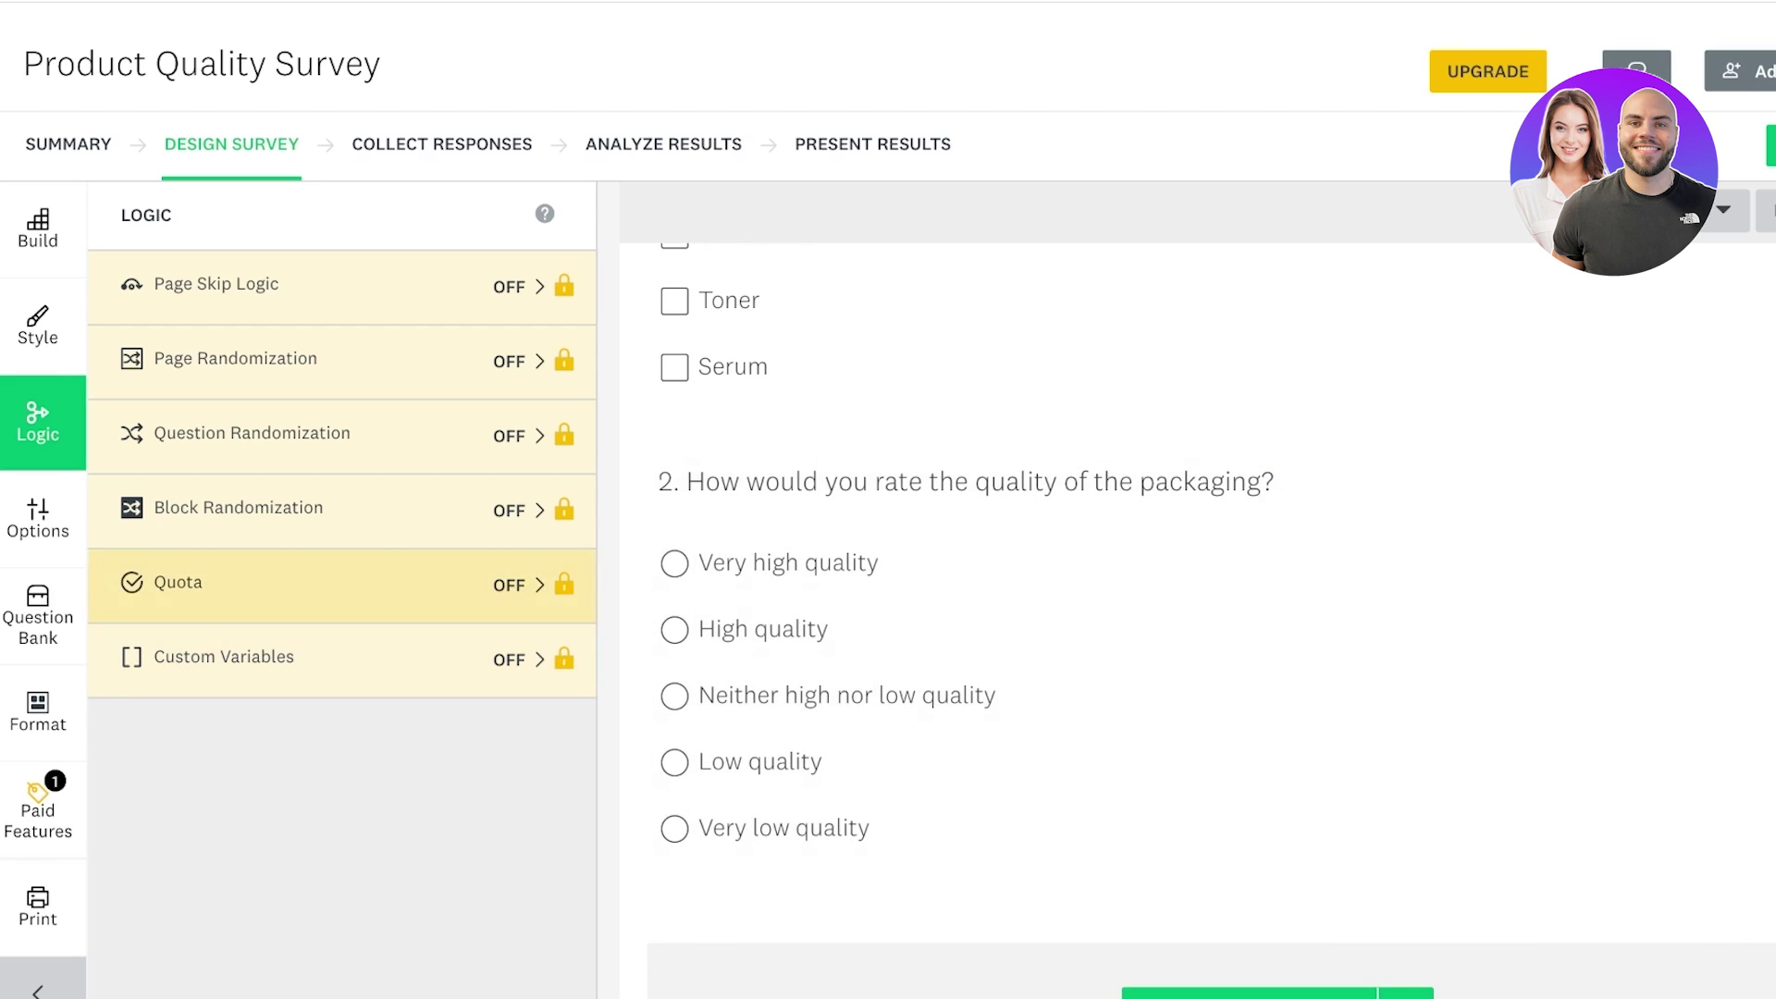
- Show a progress bar at the top of the page with only the percentage completed, without the pages completed
left_click(38, 518)
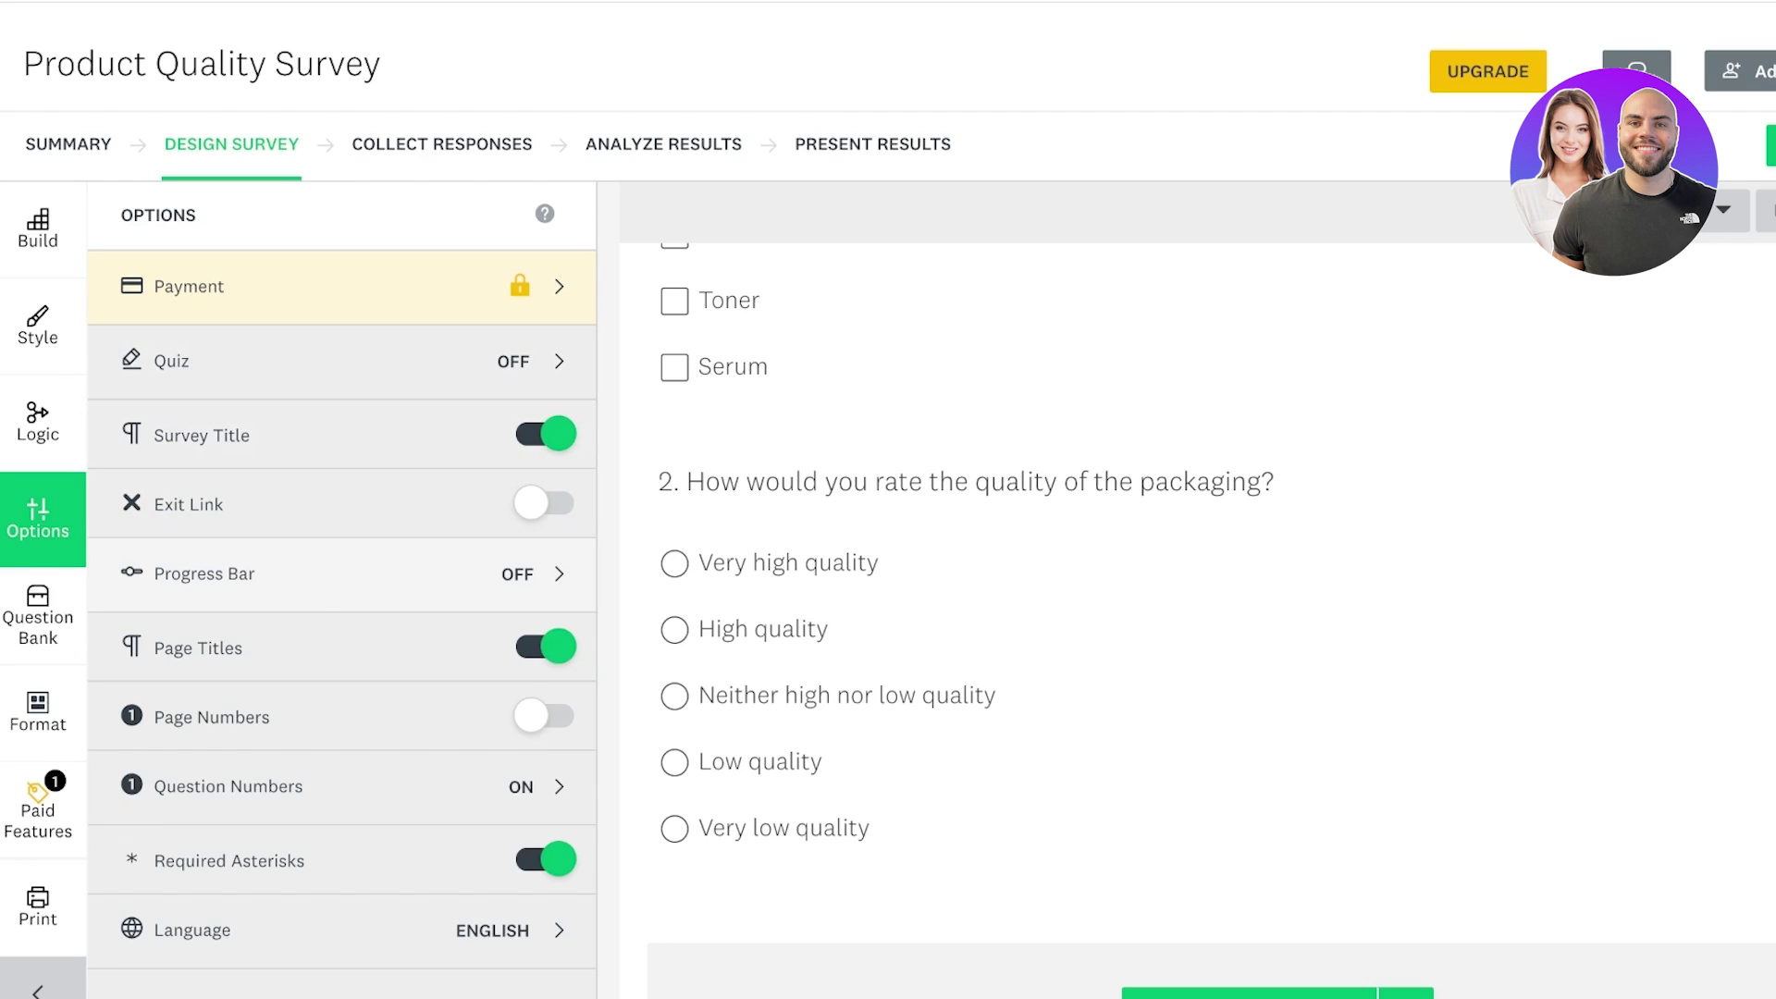
left_click(342, 574)
left_click(544, 357)
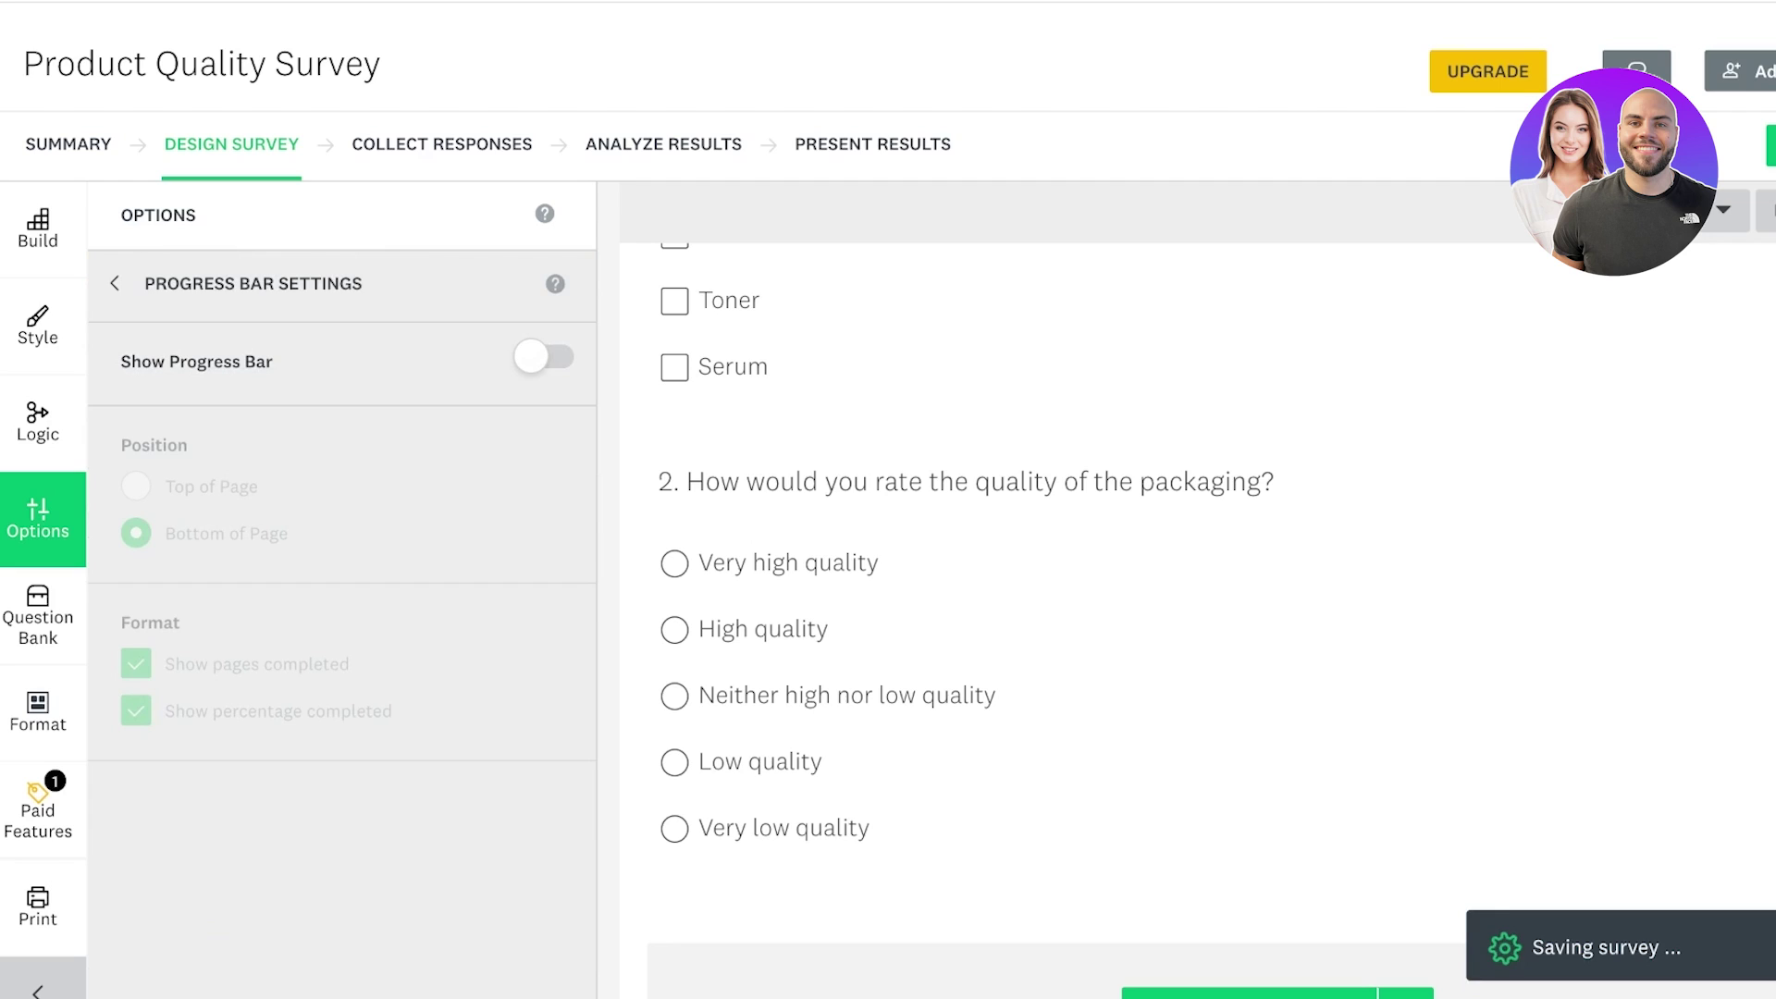
left_click(136, 486)
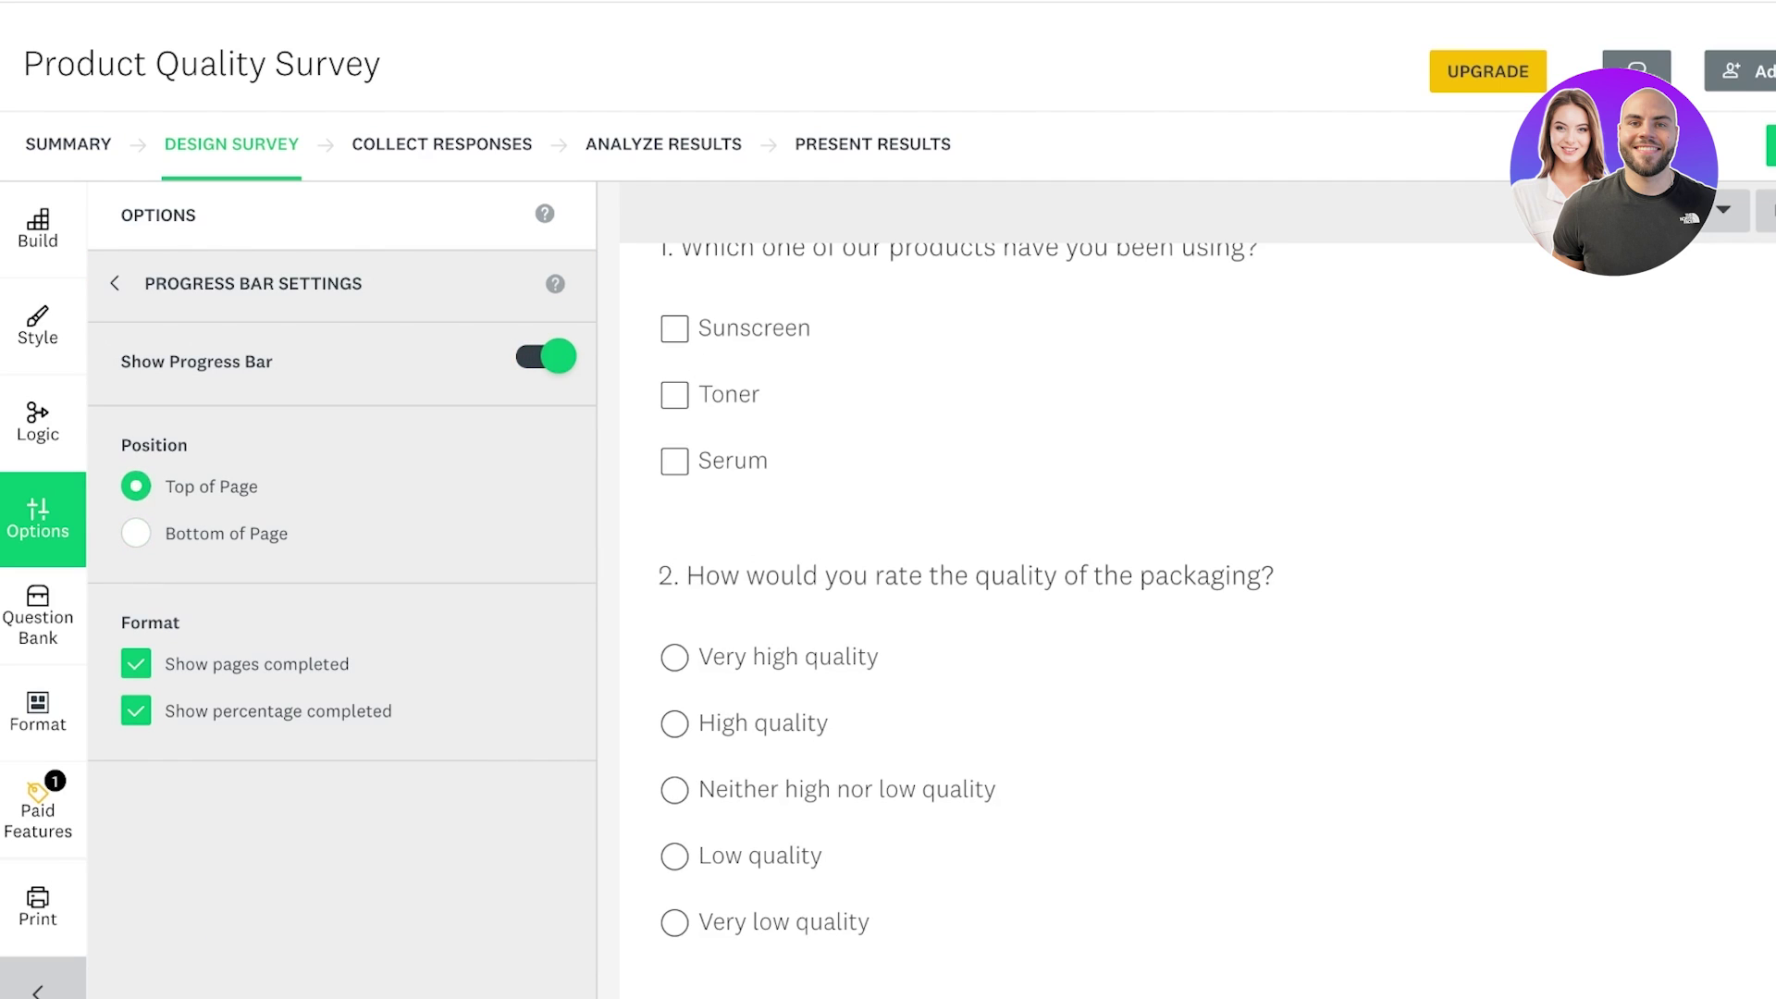
left_click_drag(223, 664, 233, 664)
left_click(136, 664)
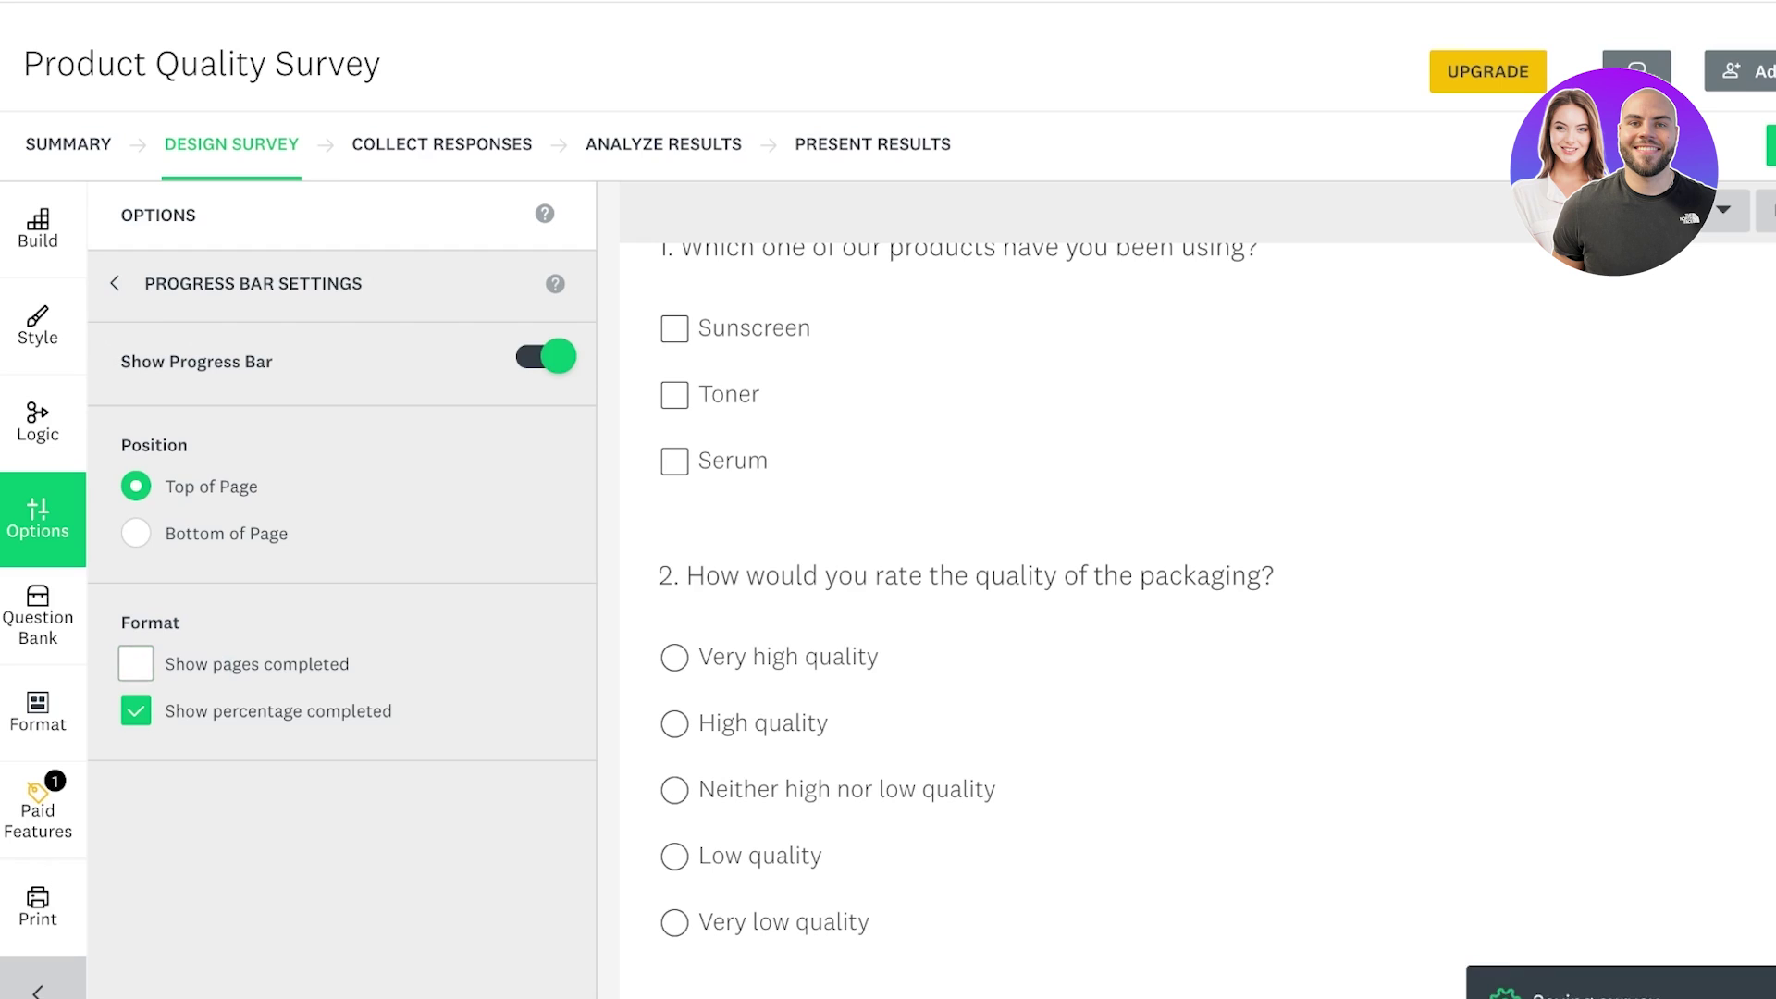
- Browse the question bank categories, open the Community question collection and close it without adding any questions
scroll(38, 703, "down", 2)
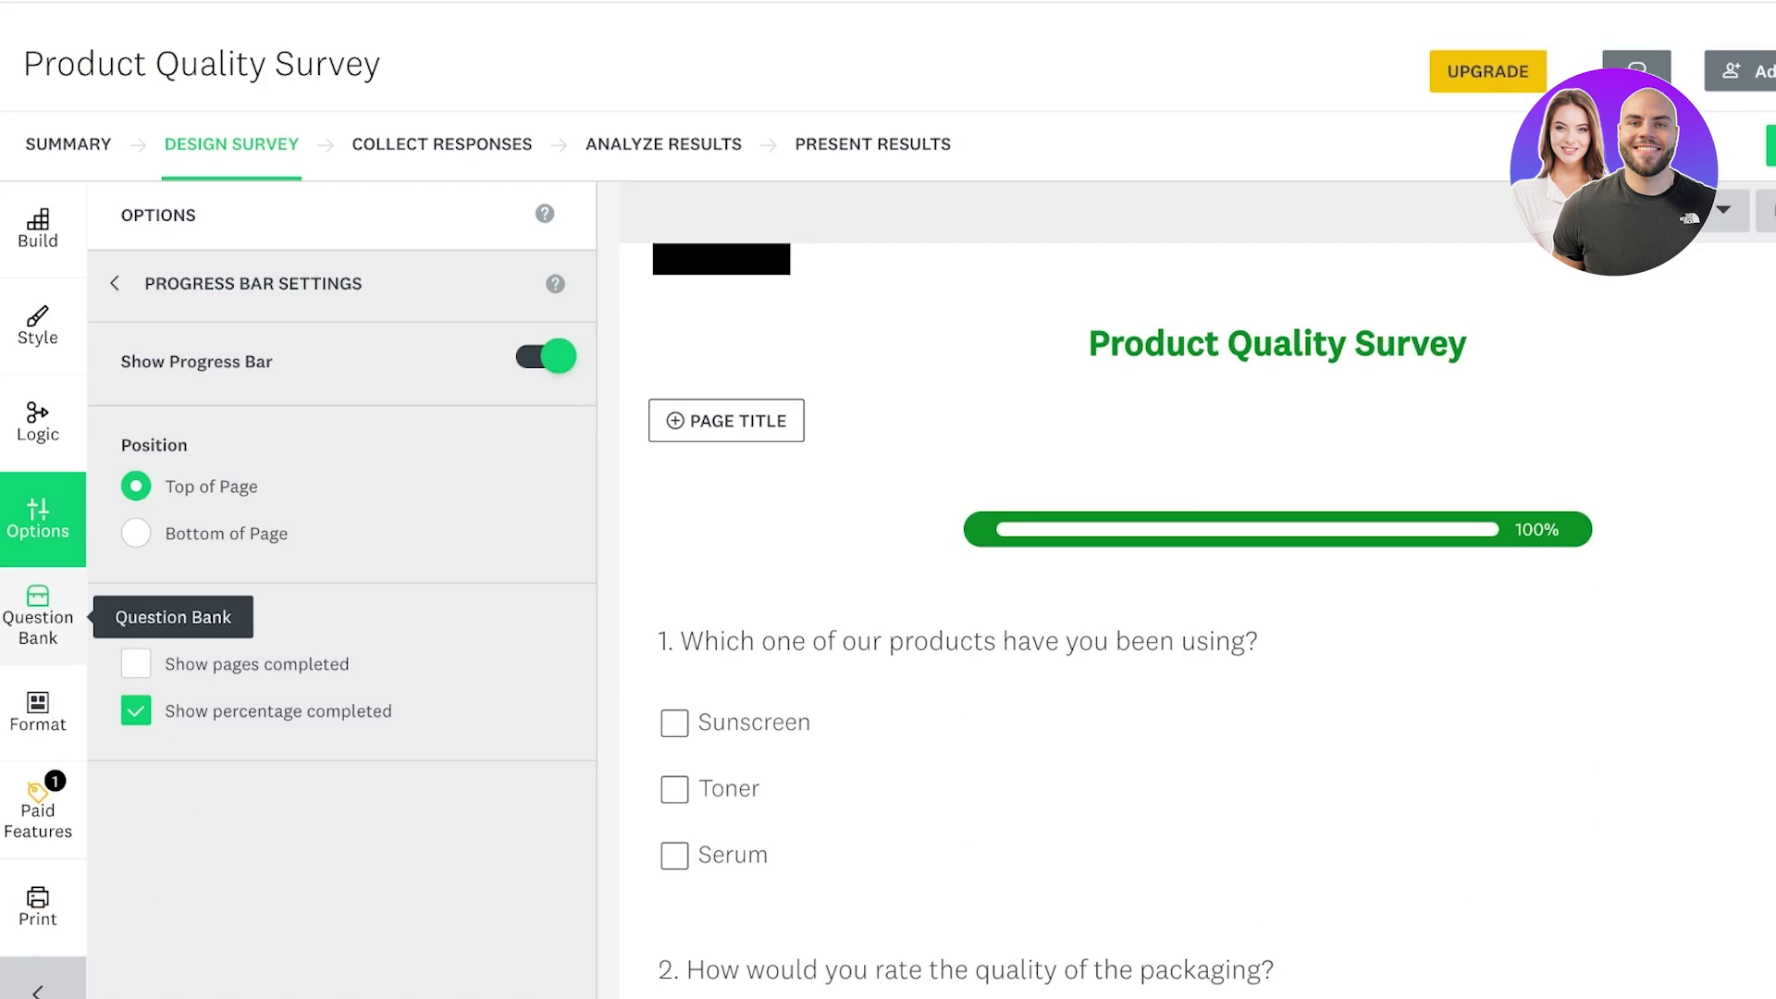
left_click(38, 615)
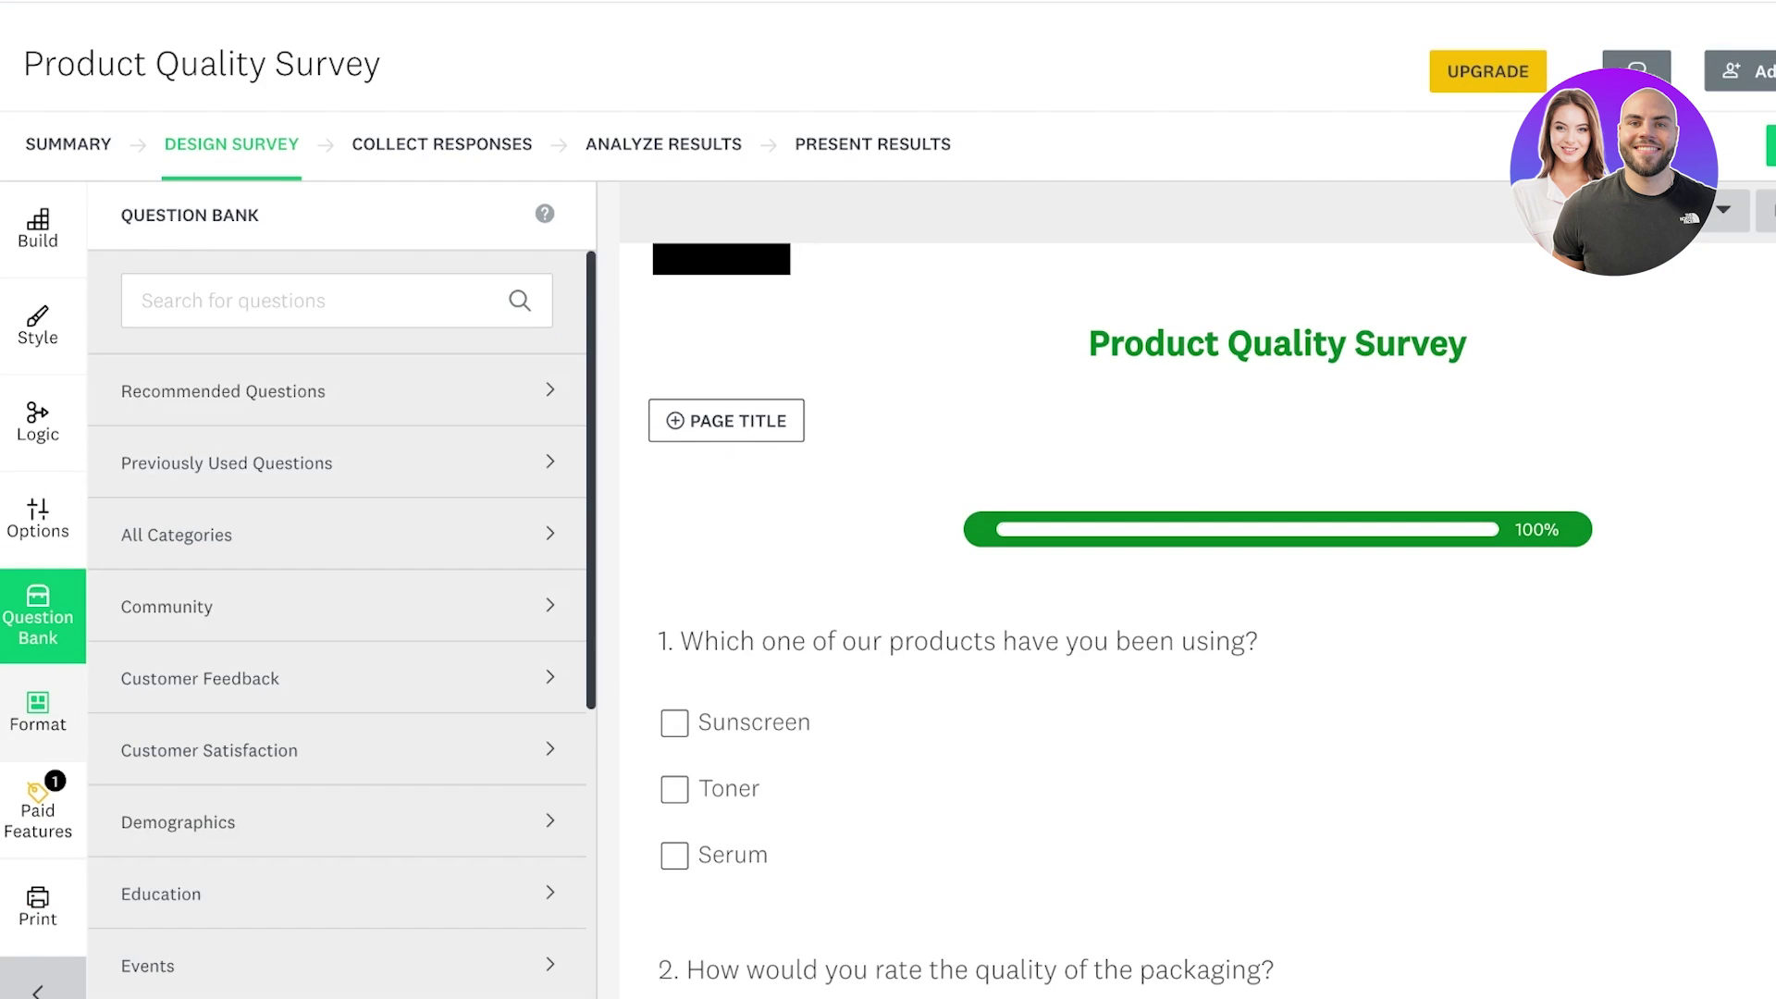
scroll(343, 666, "down", 2)
scroll(278, 625, "up", 2)
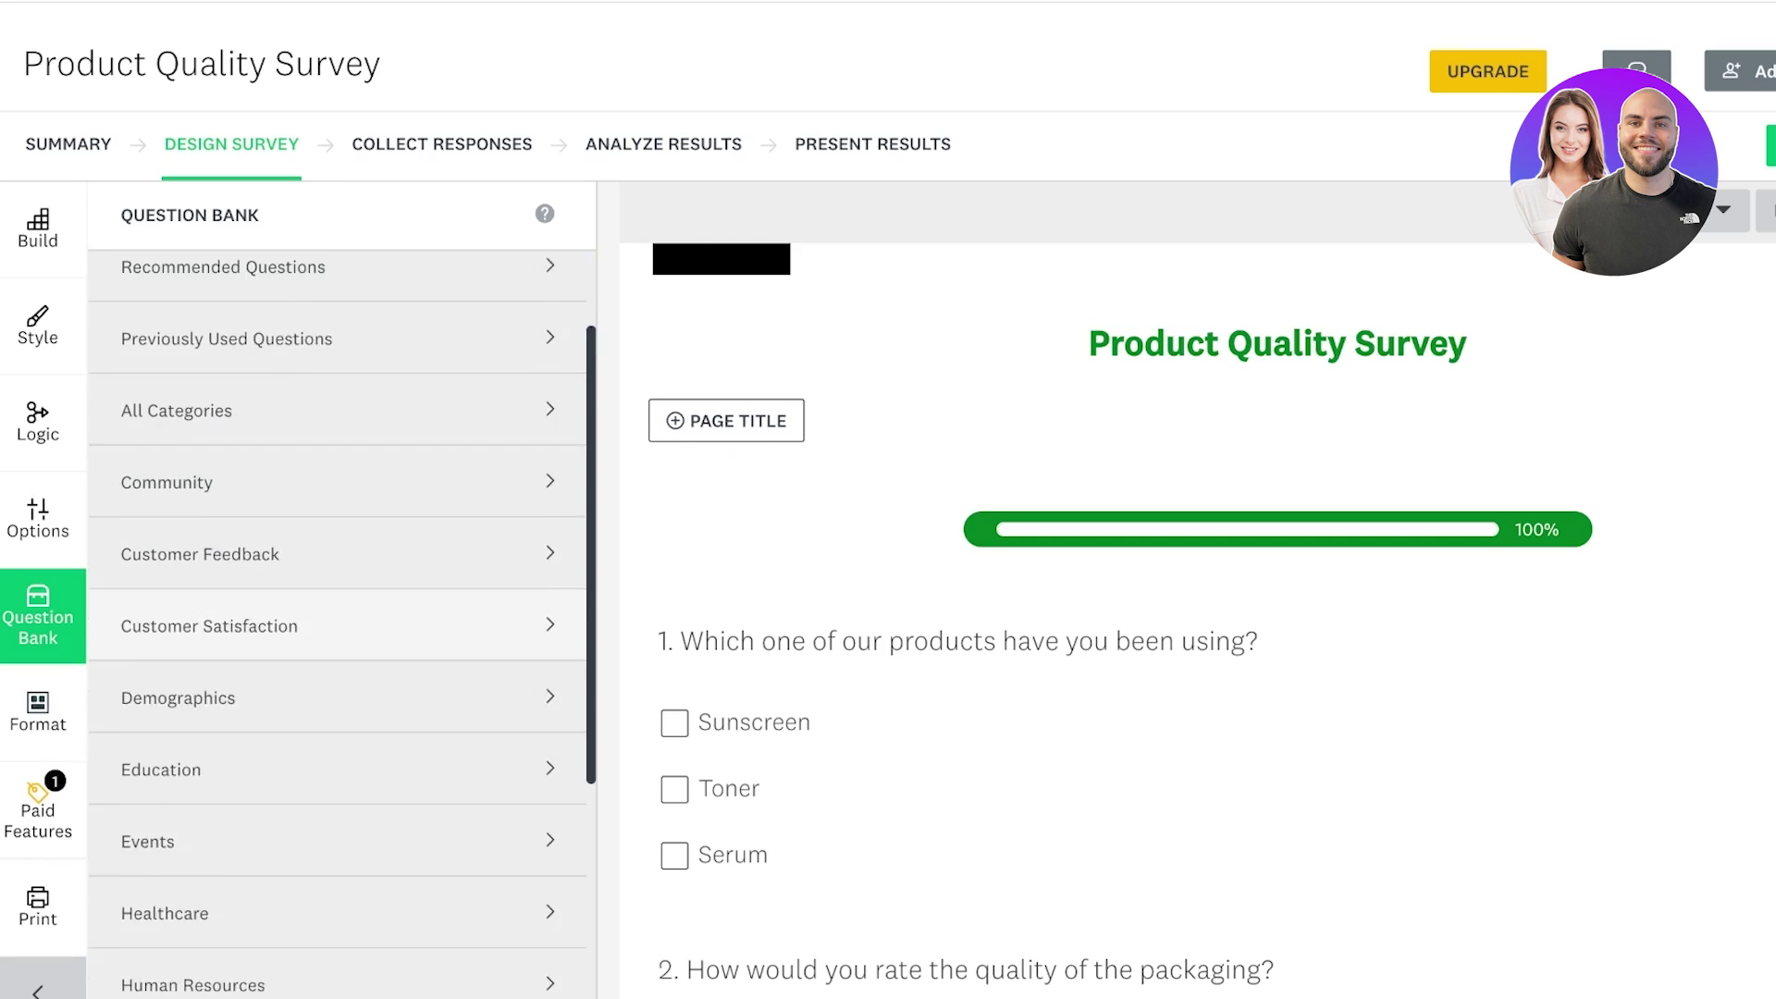
left_click(278, 620)
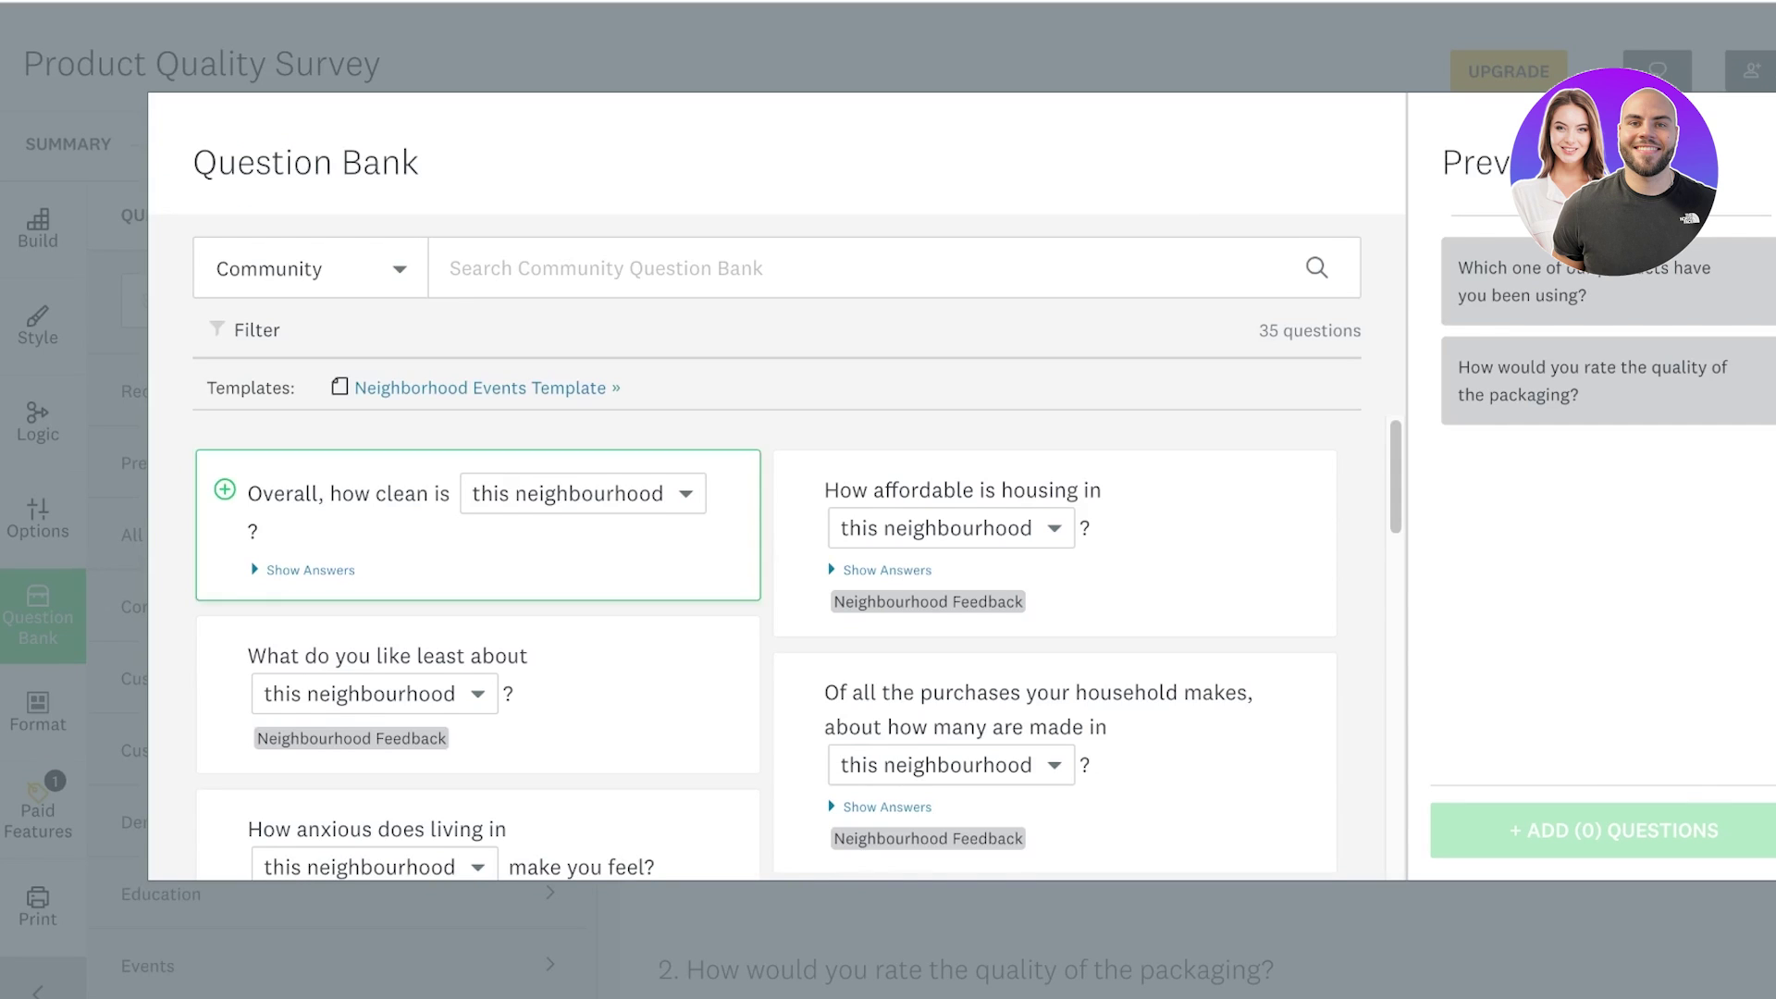
scroll(462, 537, "down", 6)
key("Escape")
scroll(277, 624, "down", 4)
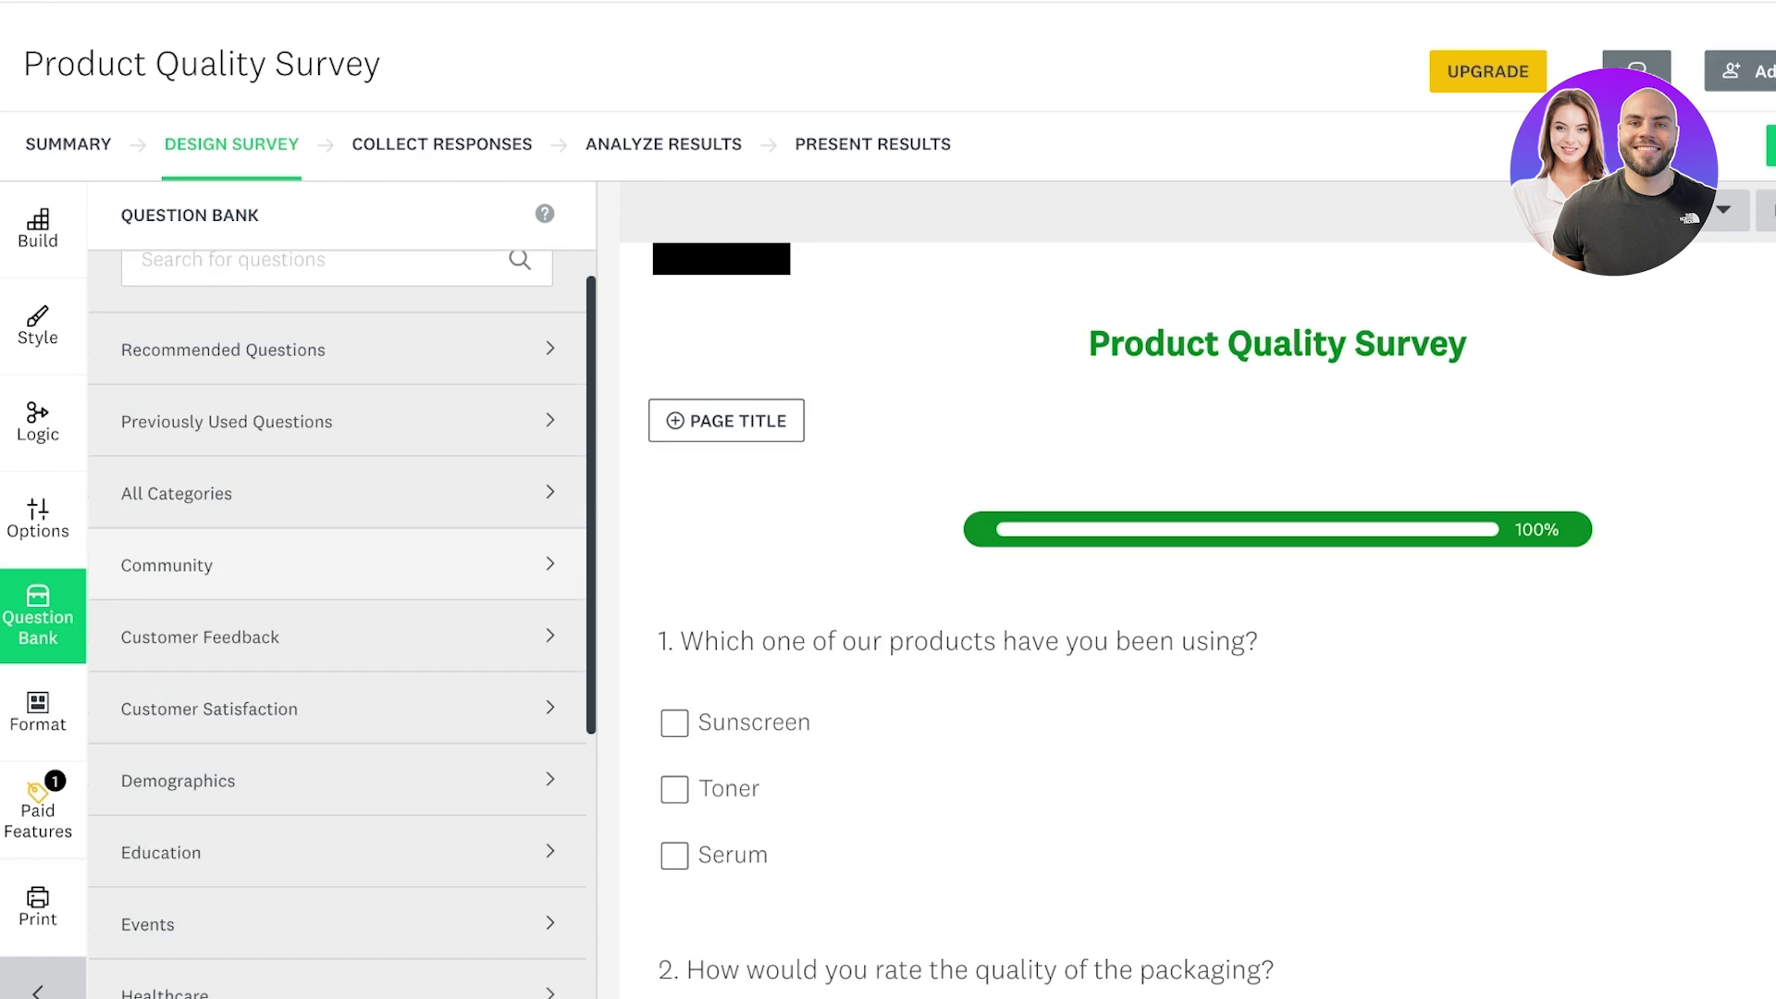
scroll(343, 625, "down", 1)
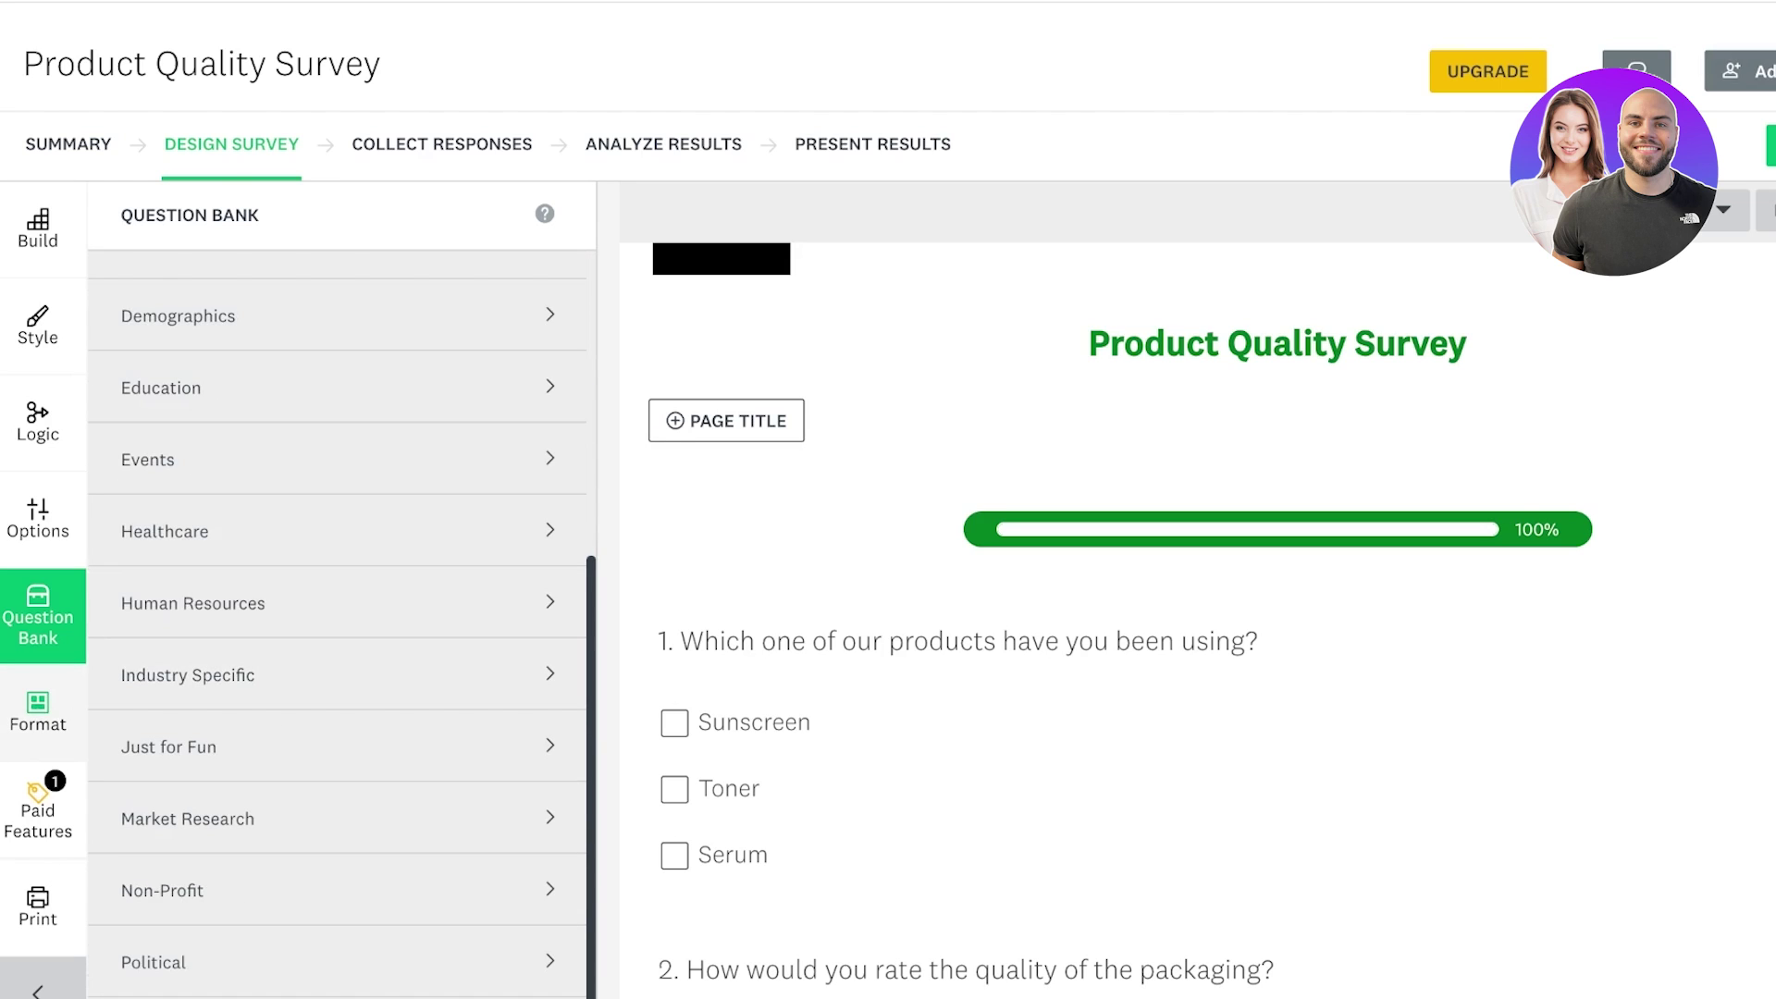
- Change the survey format from Classic to One Question at a Time, keep the button text "OK" and save
left_click(38, 712)
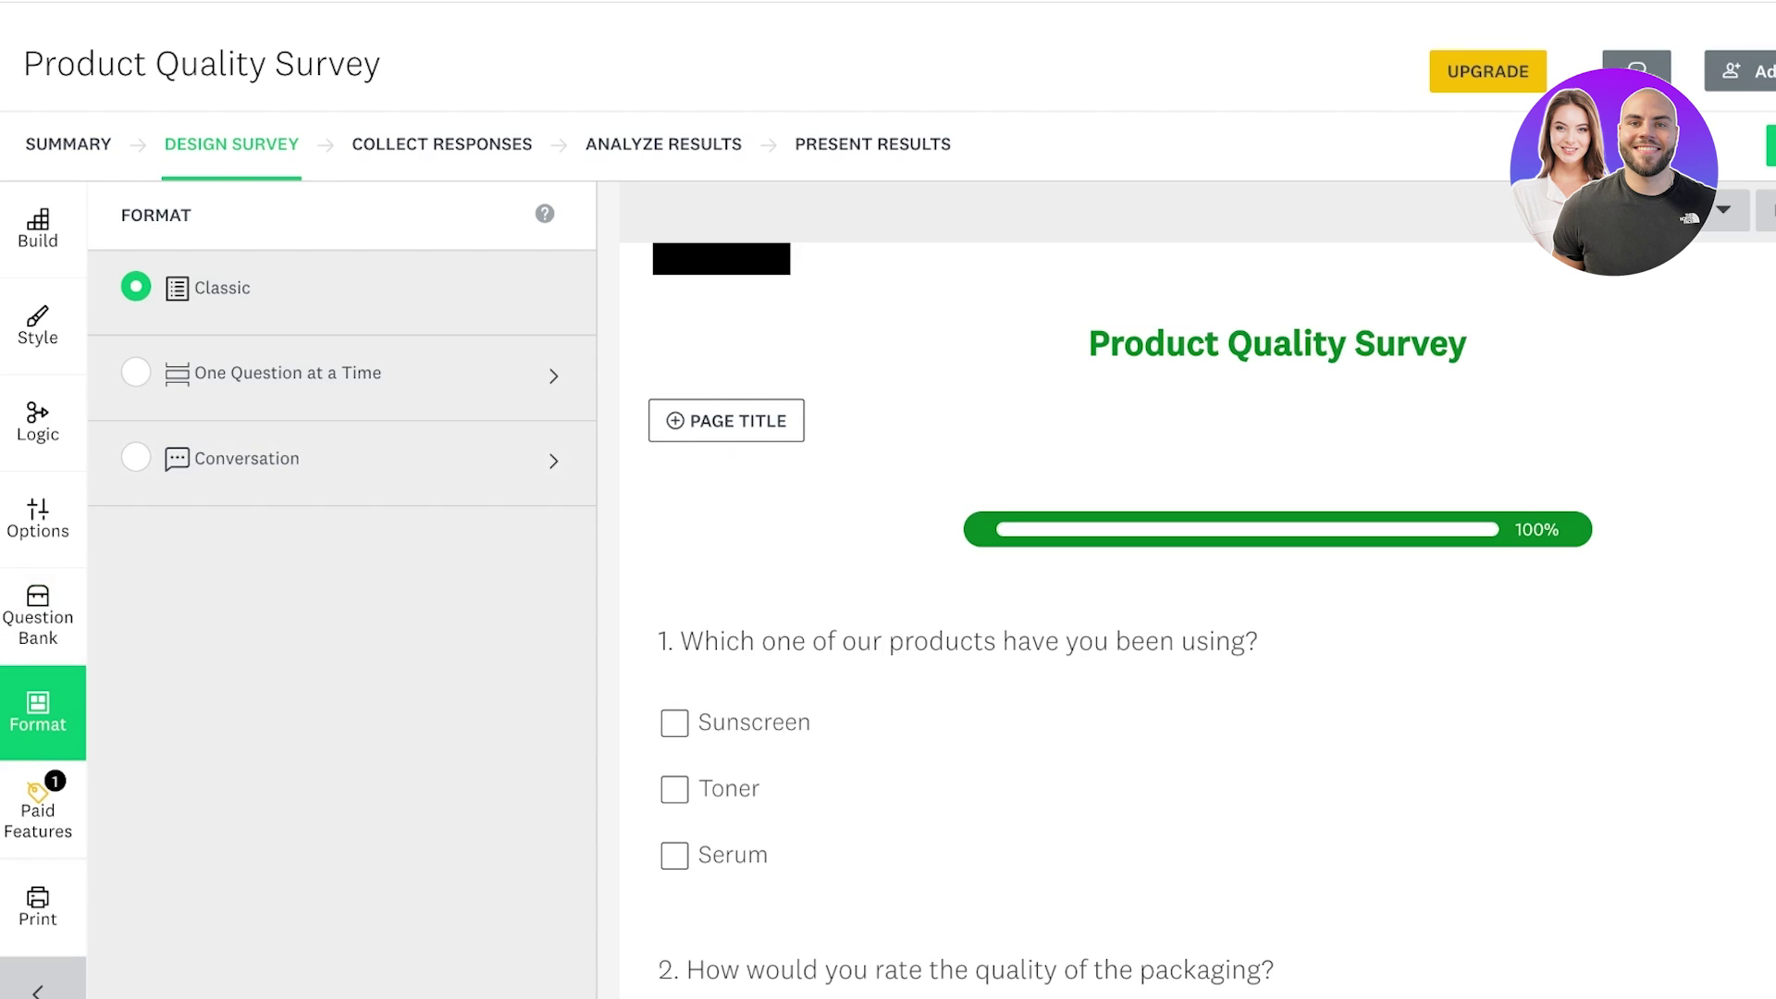
scroll(1017, 448, "up", 2)
scroll(1017, 449, "down", 15)
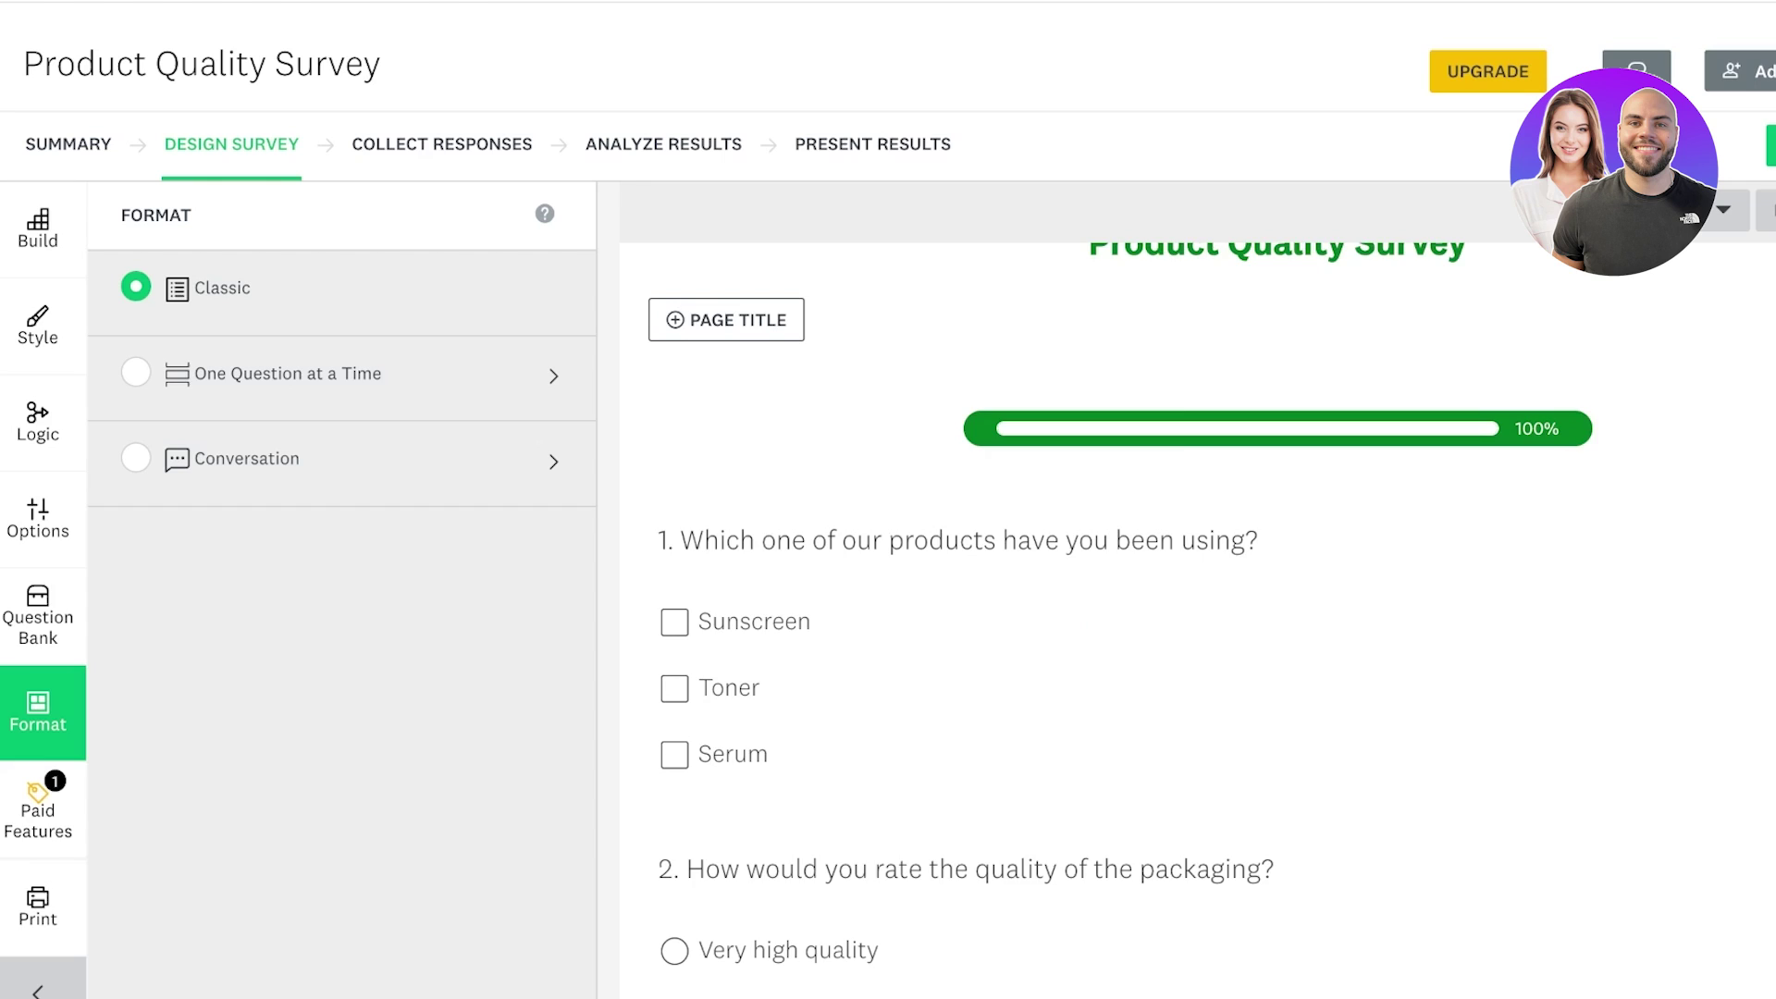
scroll(1017, 449, "up", 3)
scroll(1017, 448, "up", 4)
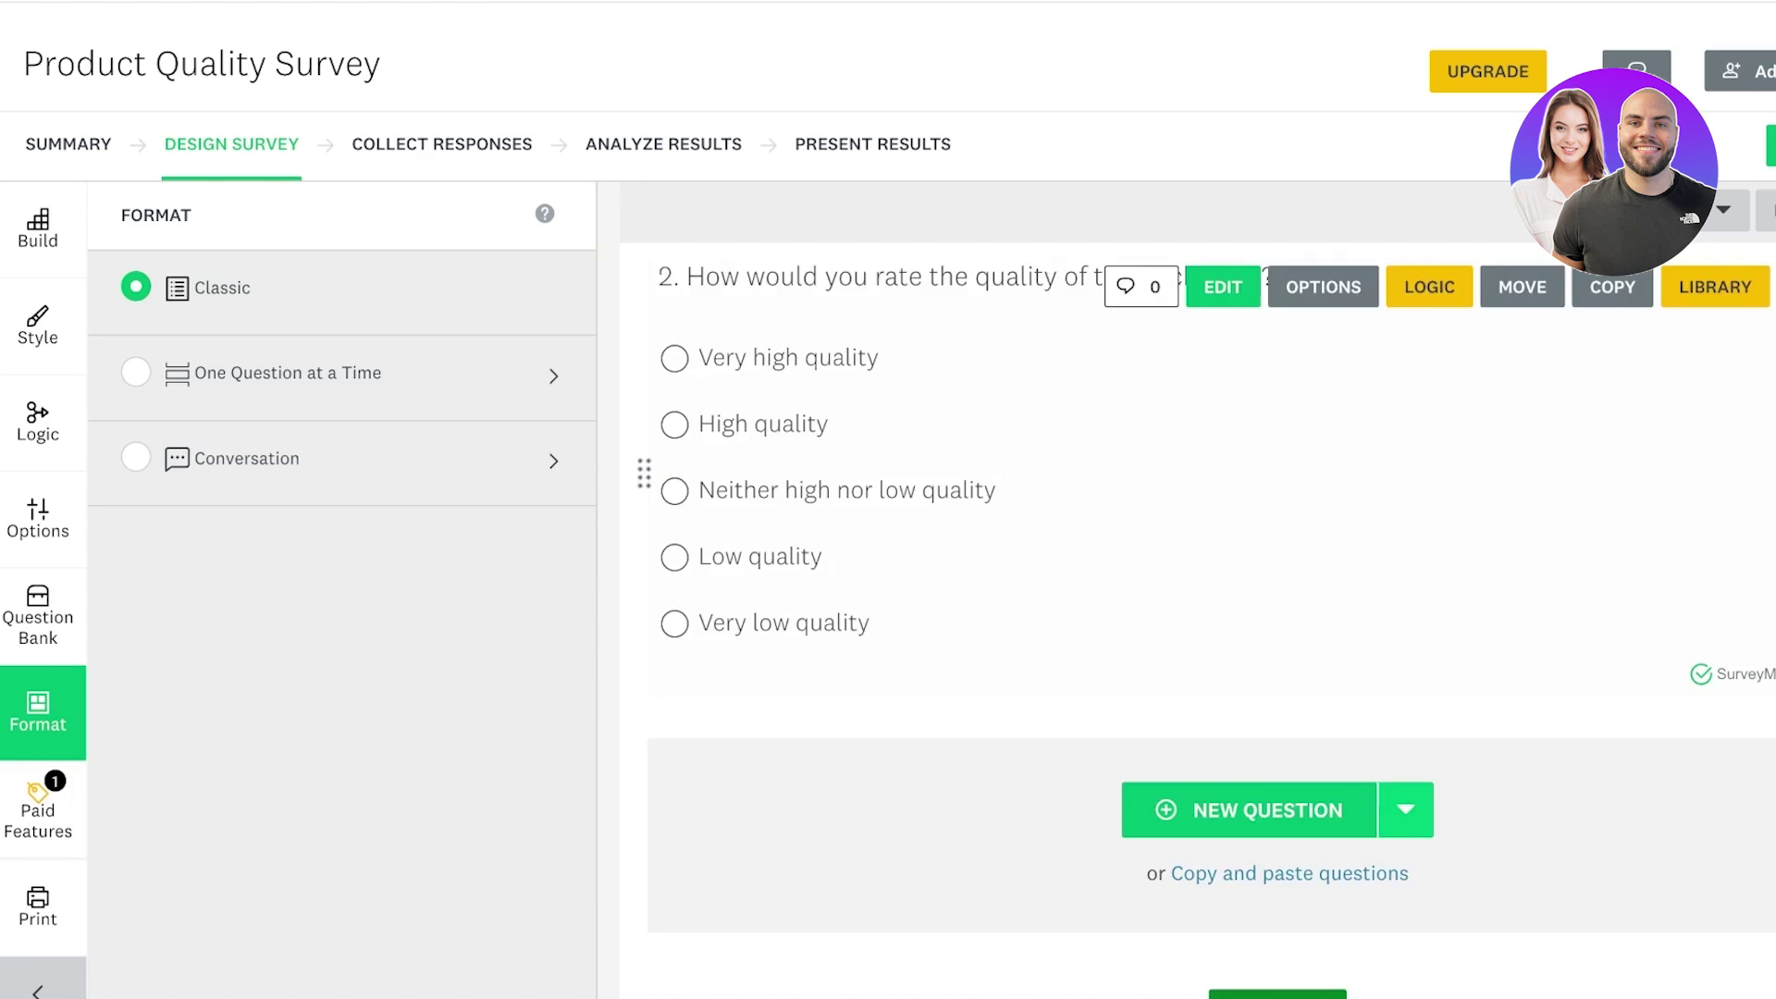
scroll(1017, 449, "down", 6)
scroll(1017, 449, "up", 12)
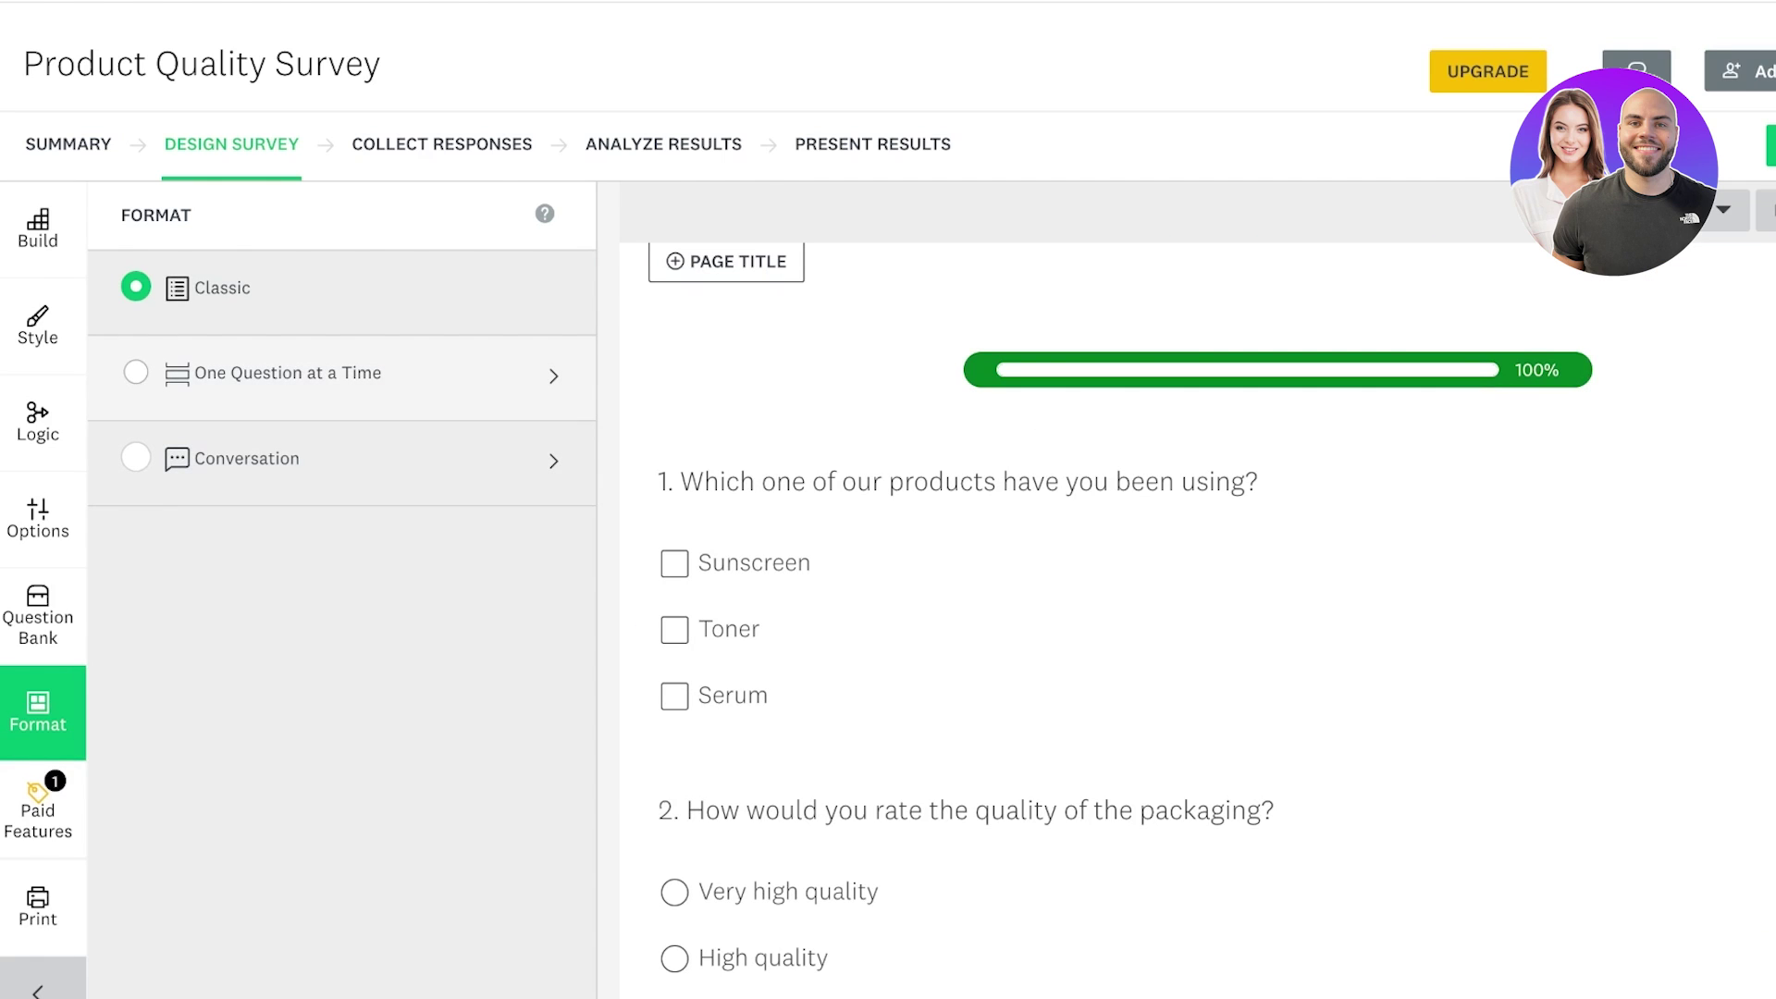
left_click(136, 372)
scroll(1018, 619, "down", 1)
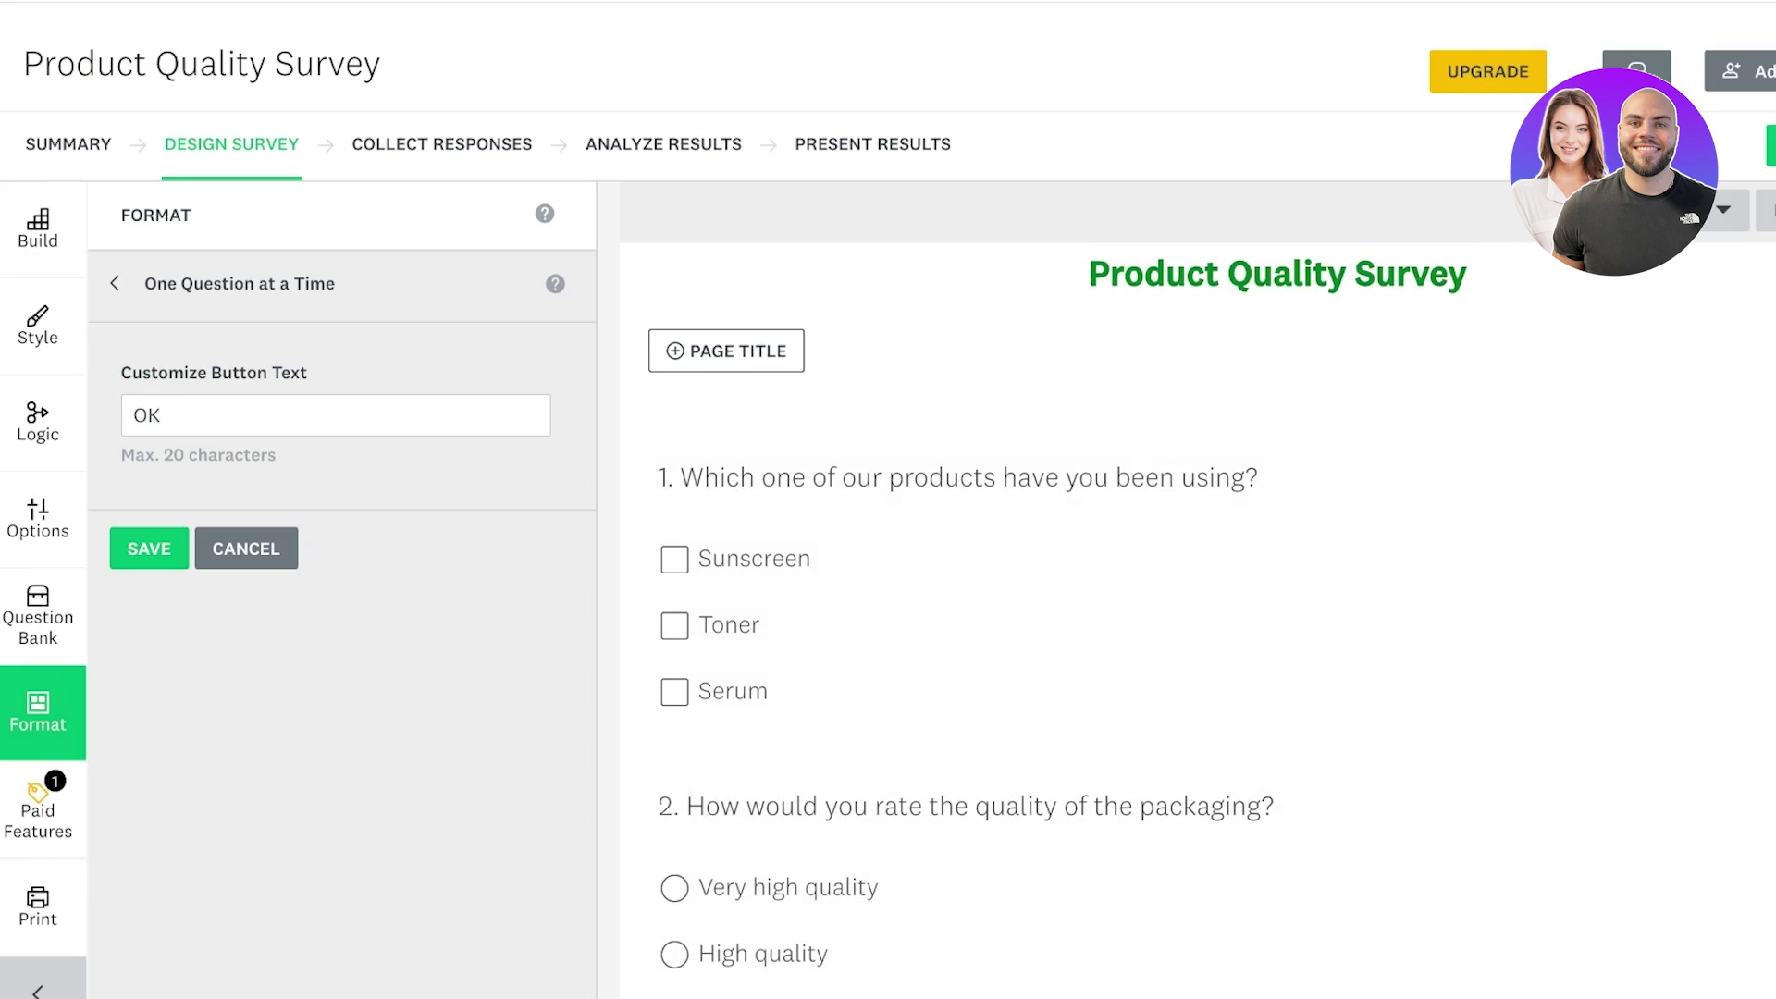
left_click(149, 548)
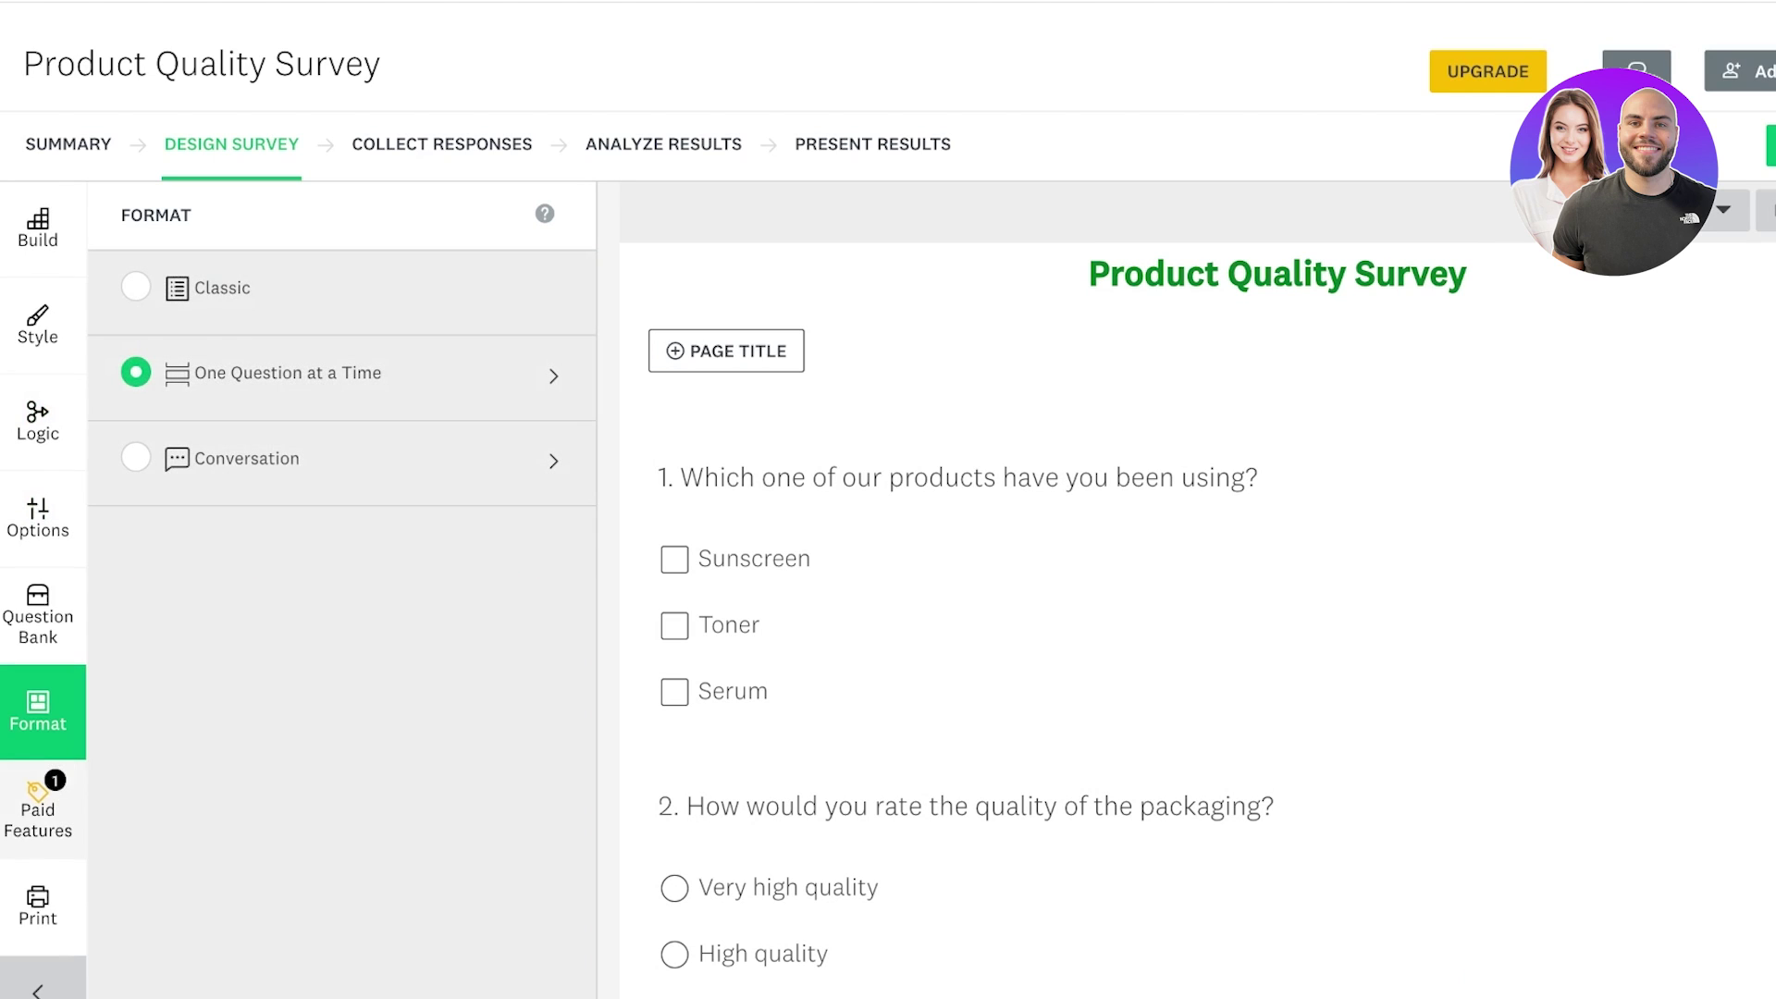
- Examine the ways to collect survey responses, from sending the survey by various methods to buying targeted responses
scroll(42, 805, "down", 1)
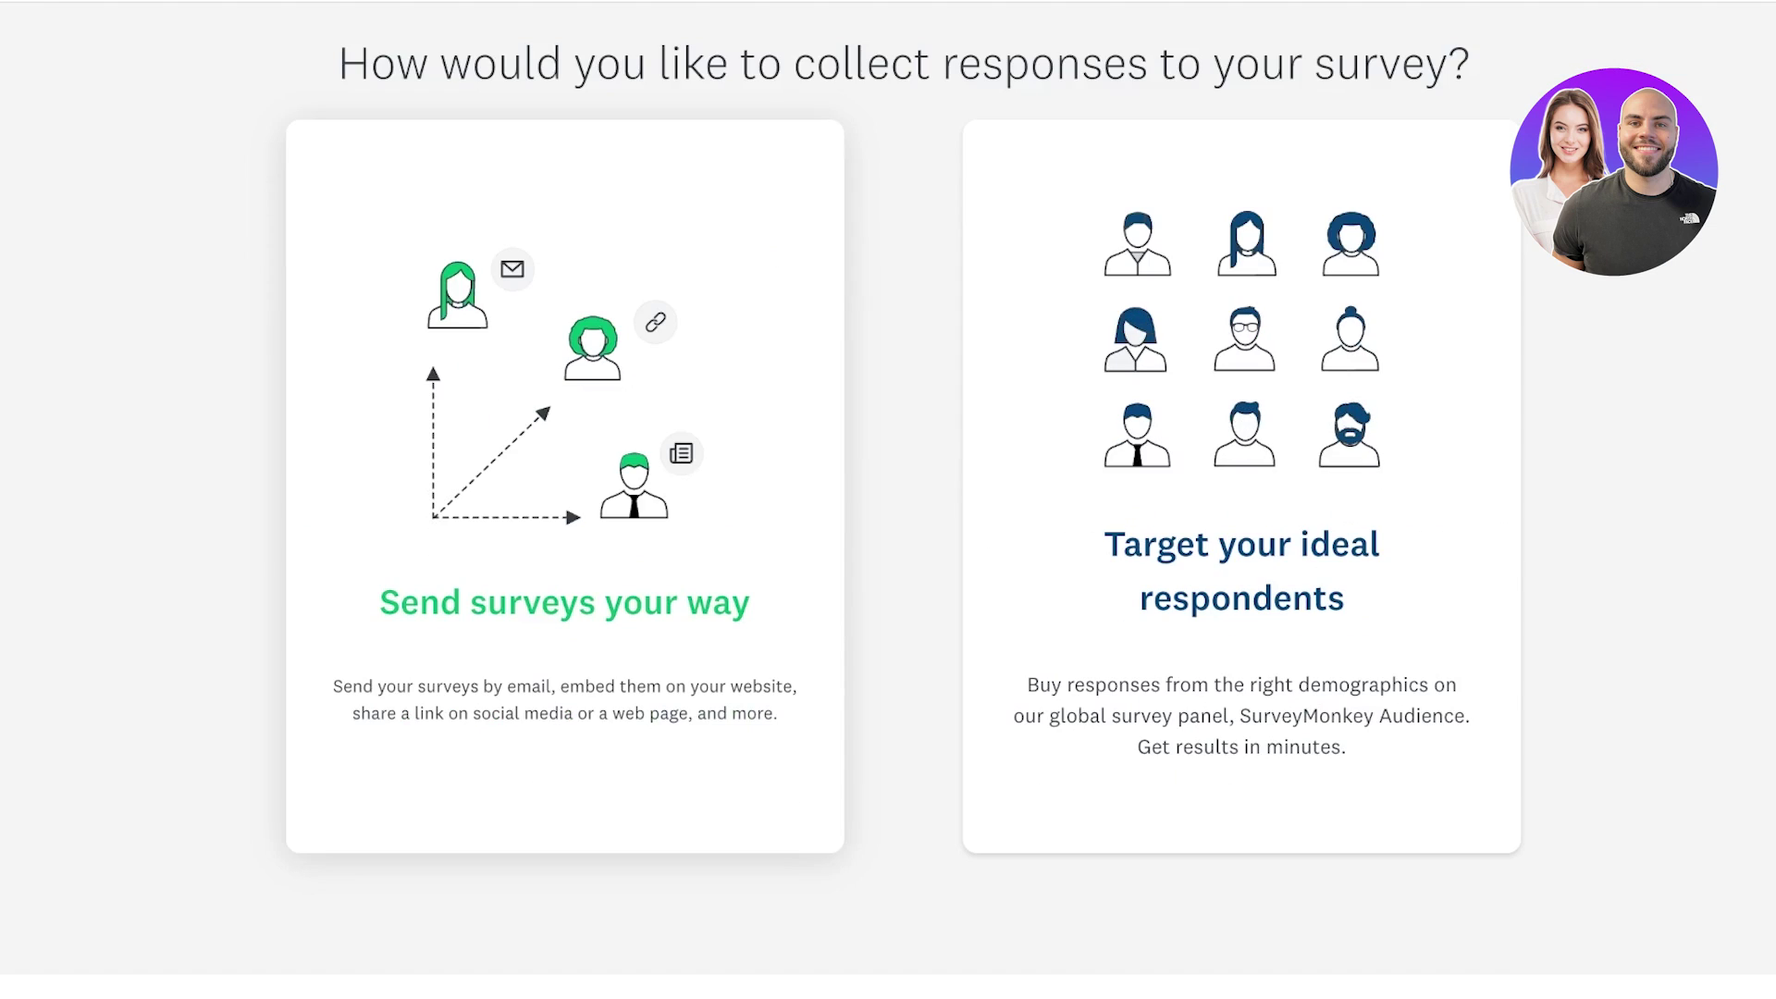
scroll(888, 499, "down", 5)
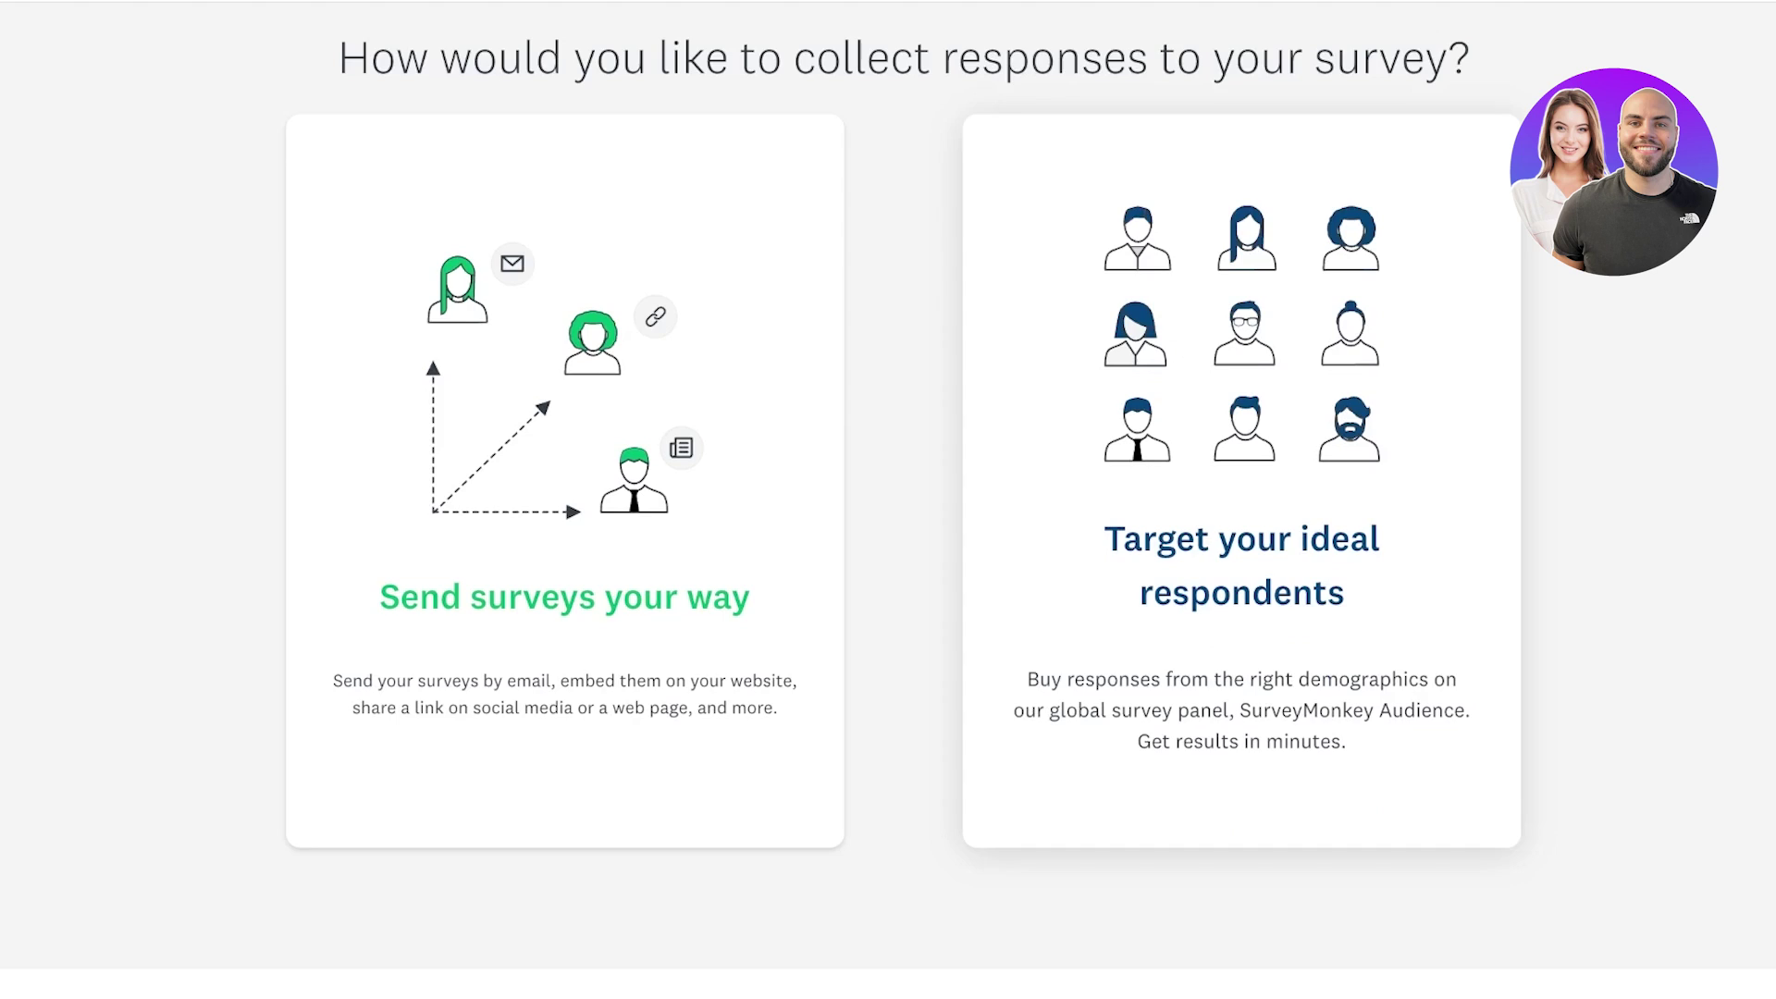
scroll(1241, 417, "up", 1)
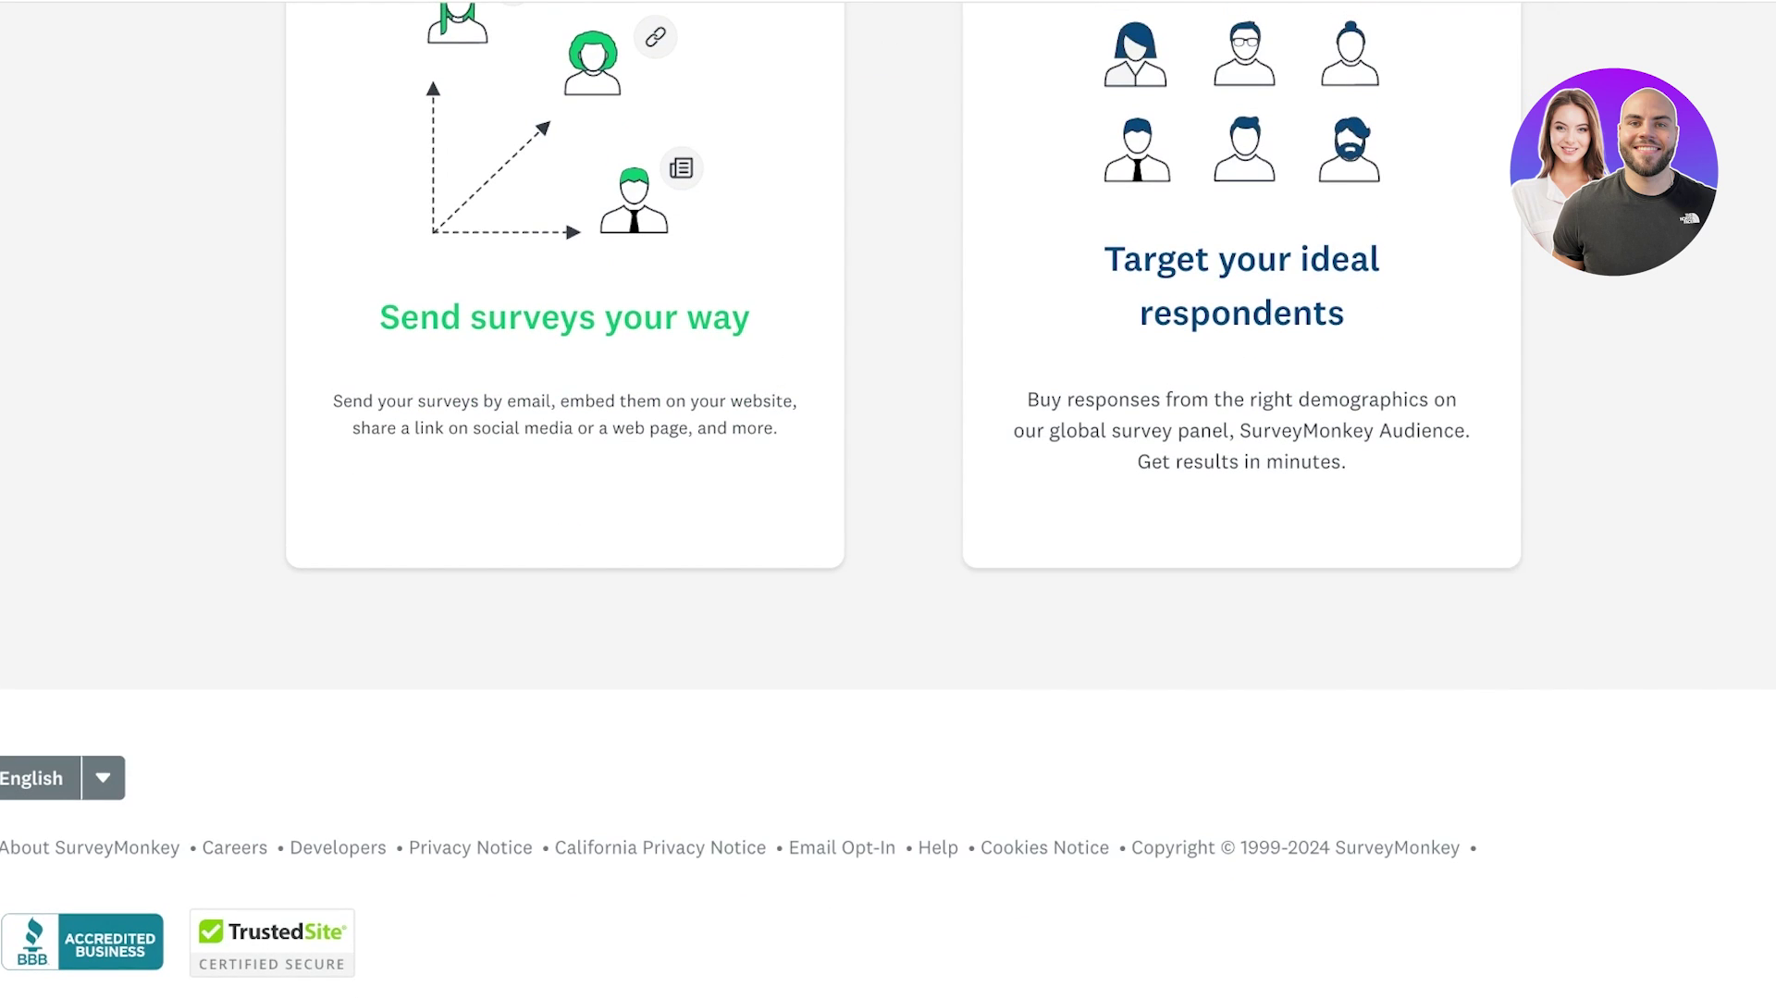
scroll(888, 500, "up", 3)
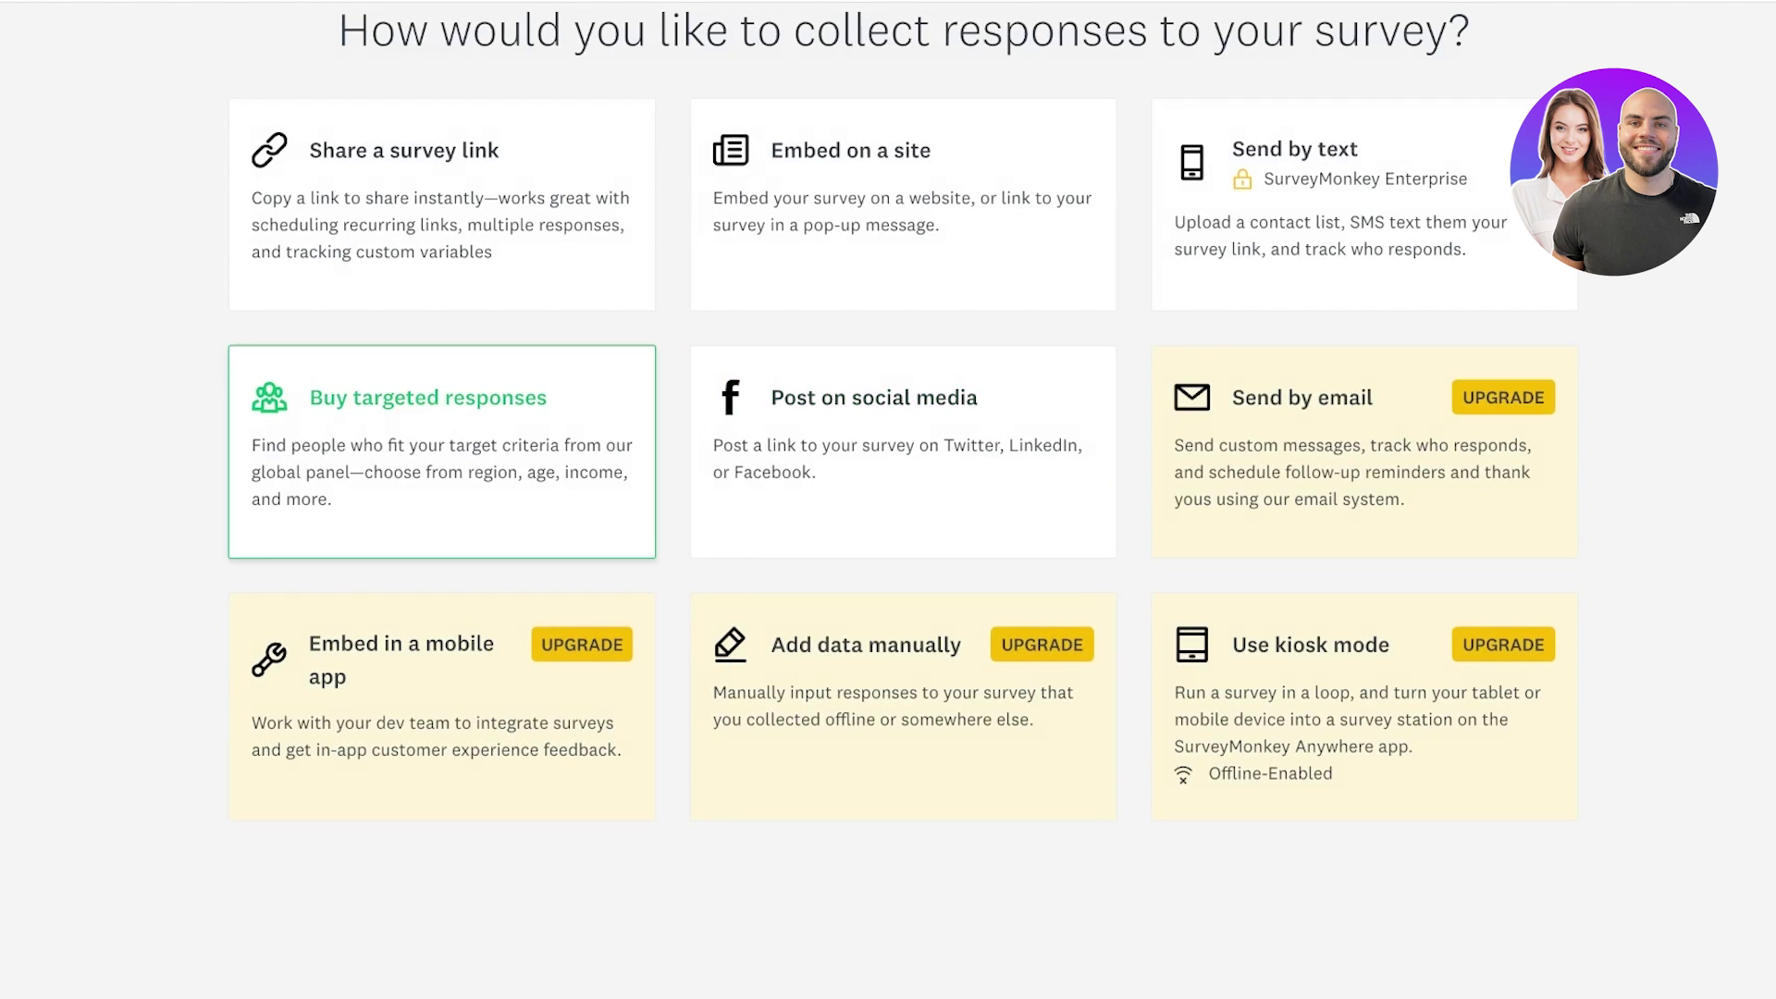
scroll(442, 416, "up", 2)
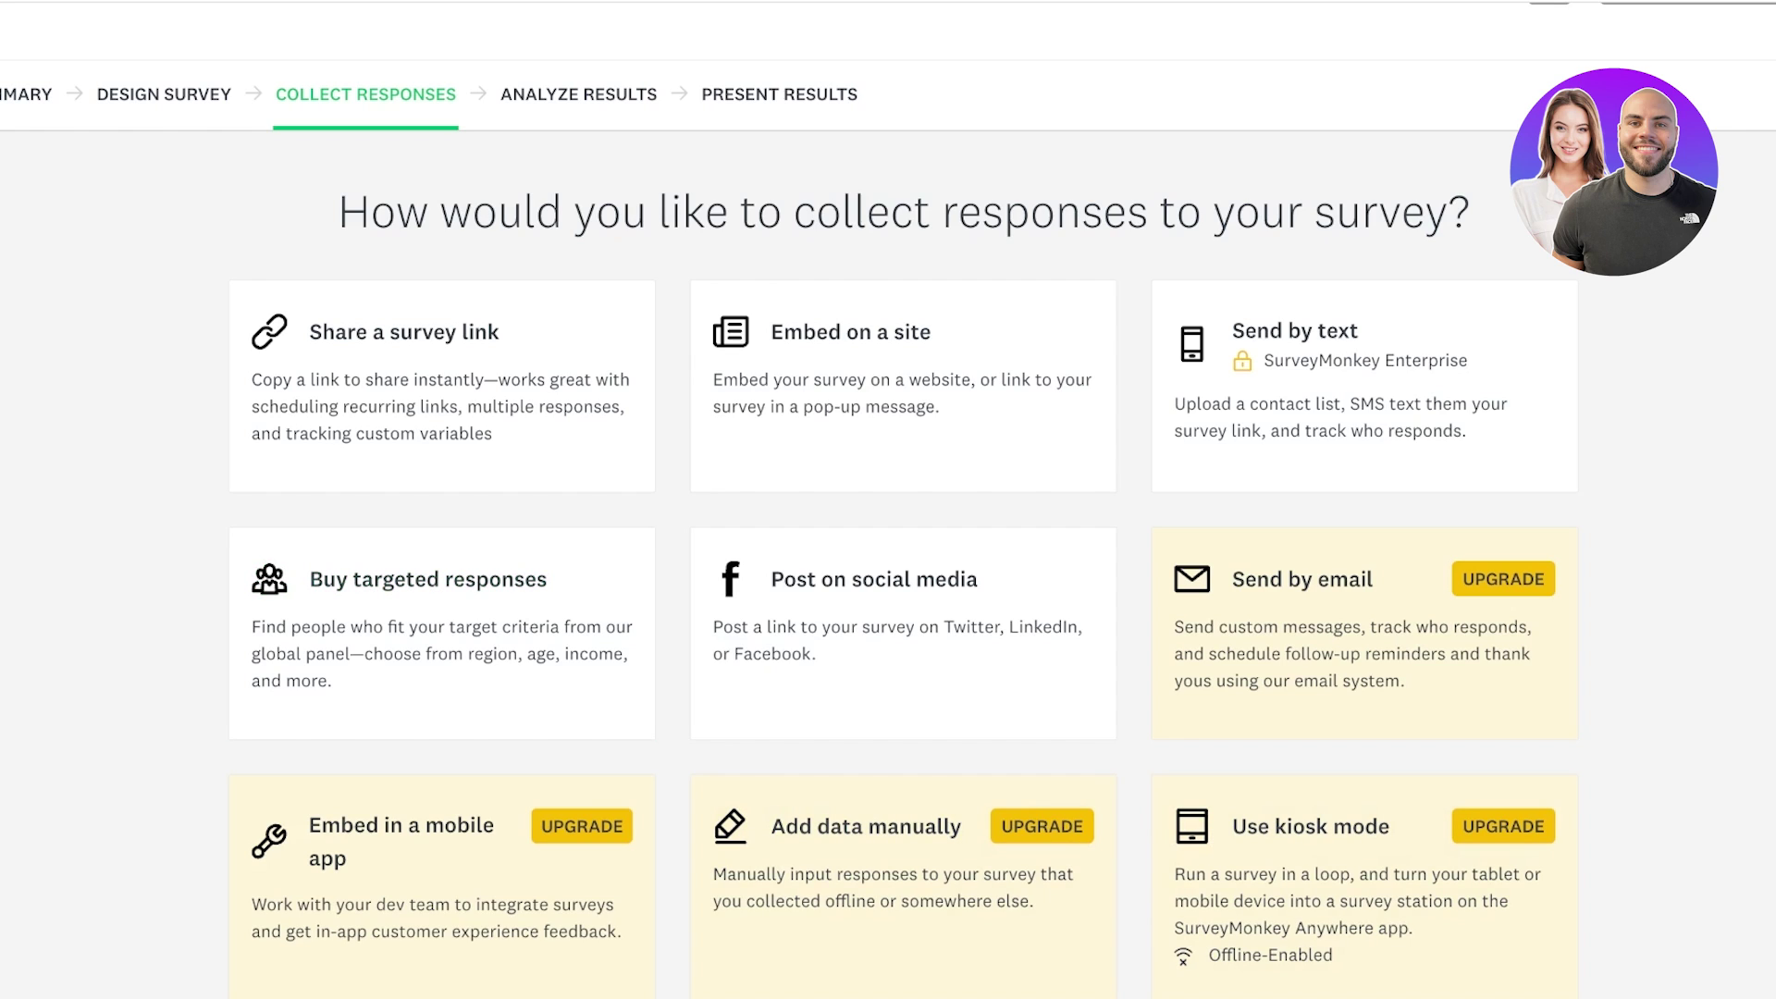
scroll(1364, 648, "up", 2)
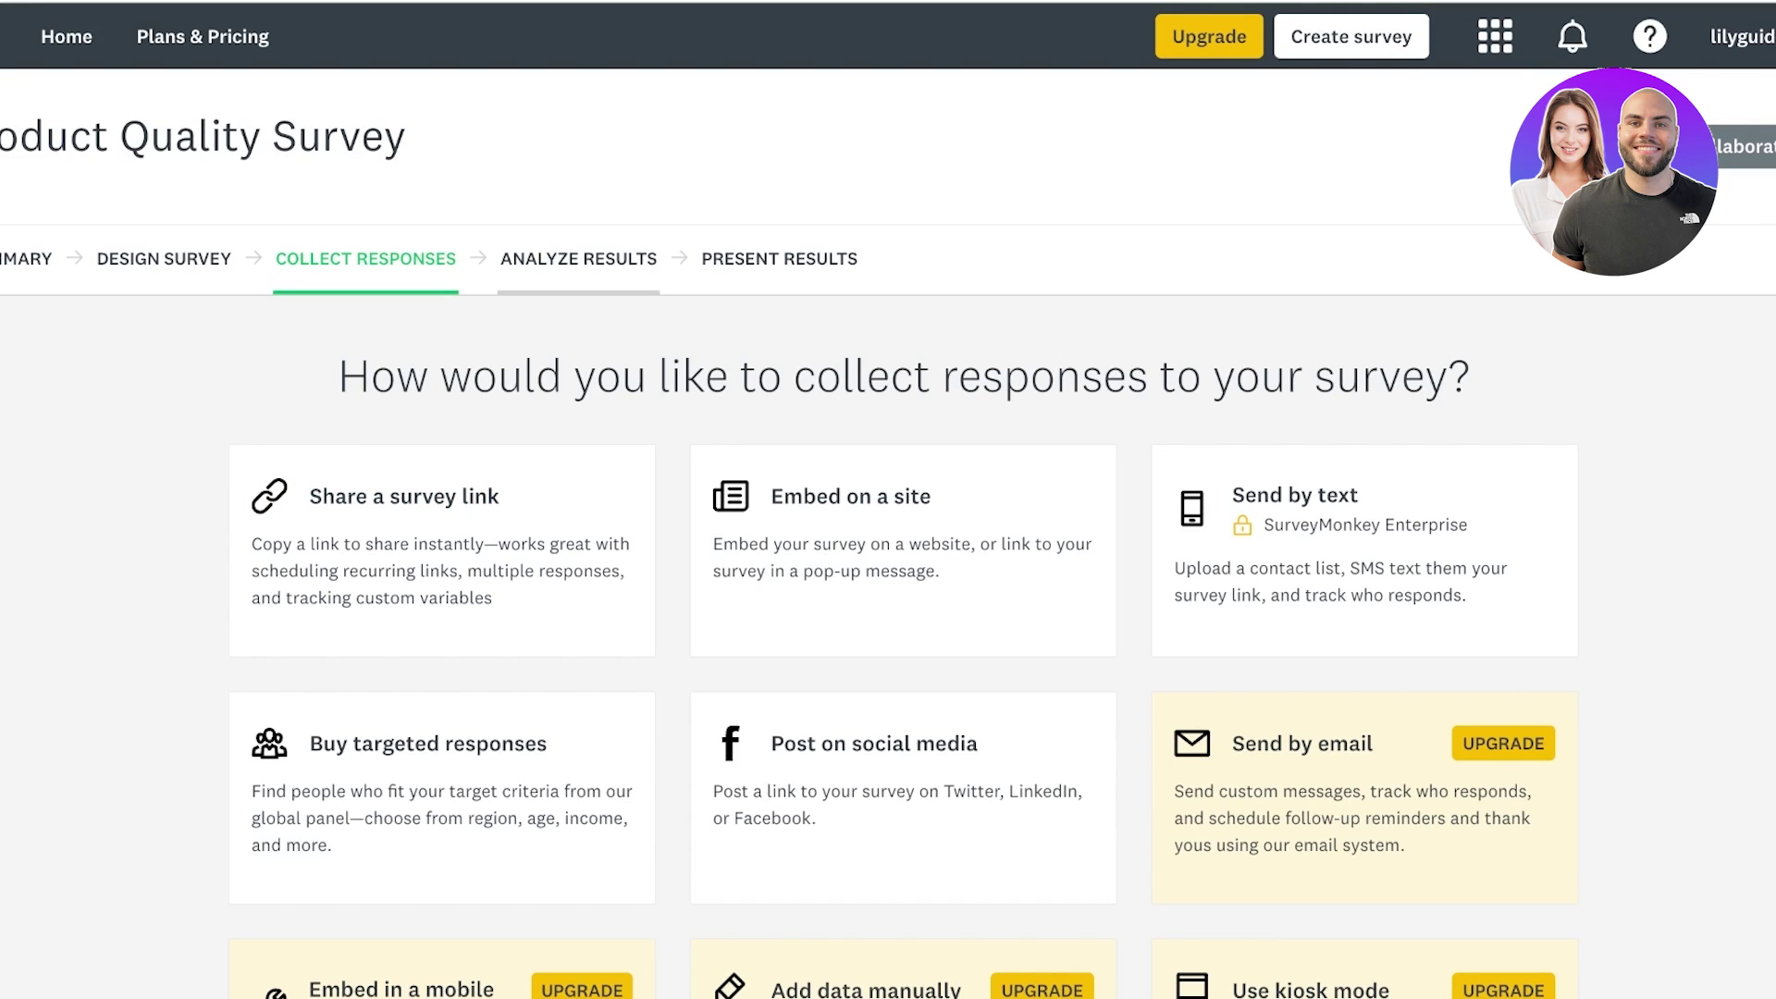
- View the survey's results analysis page, then open its results presentation section
left_click(578, 259)
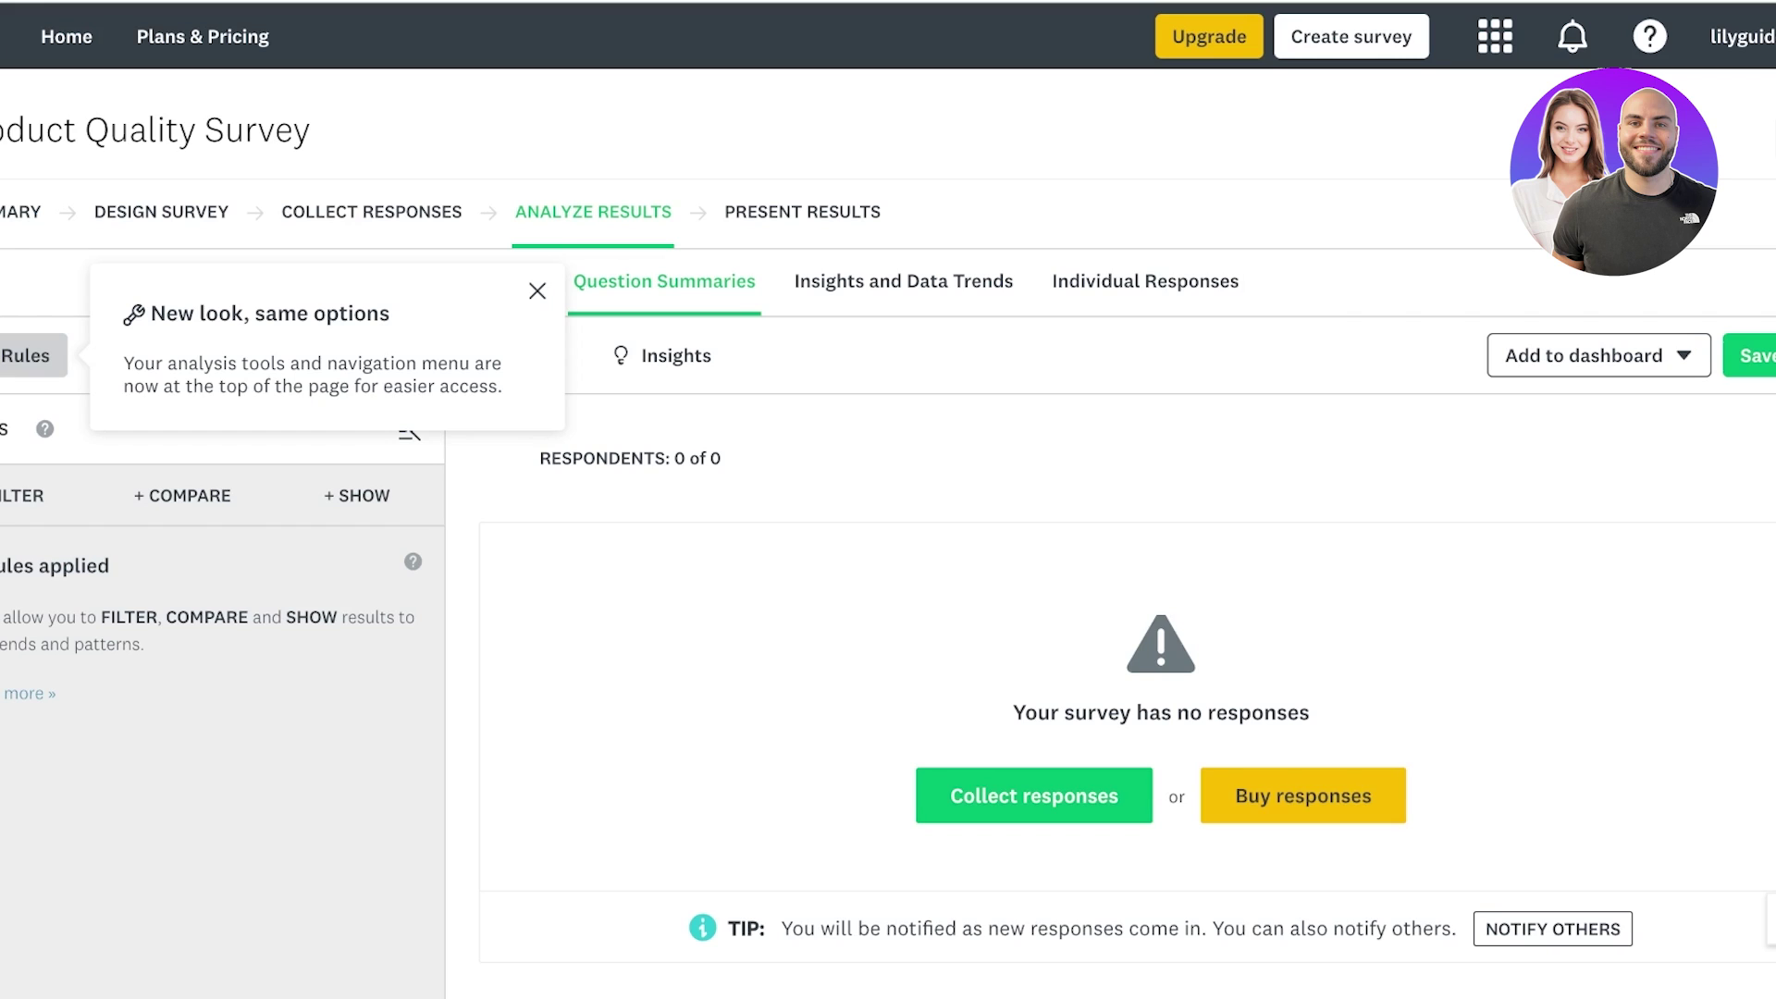
scroll(888, 499, "down", 3)
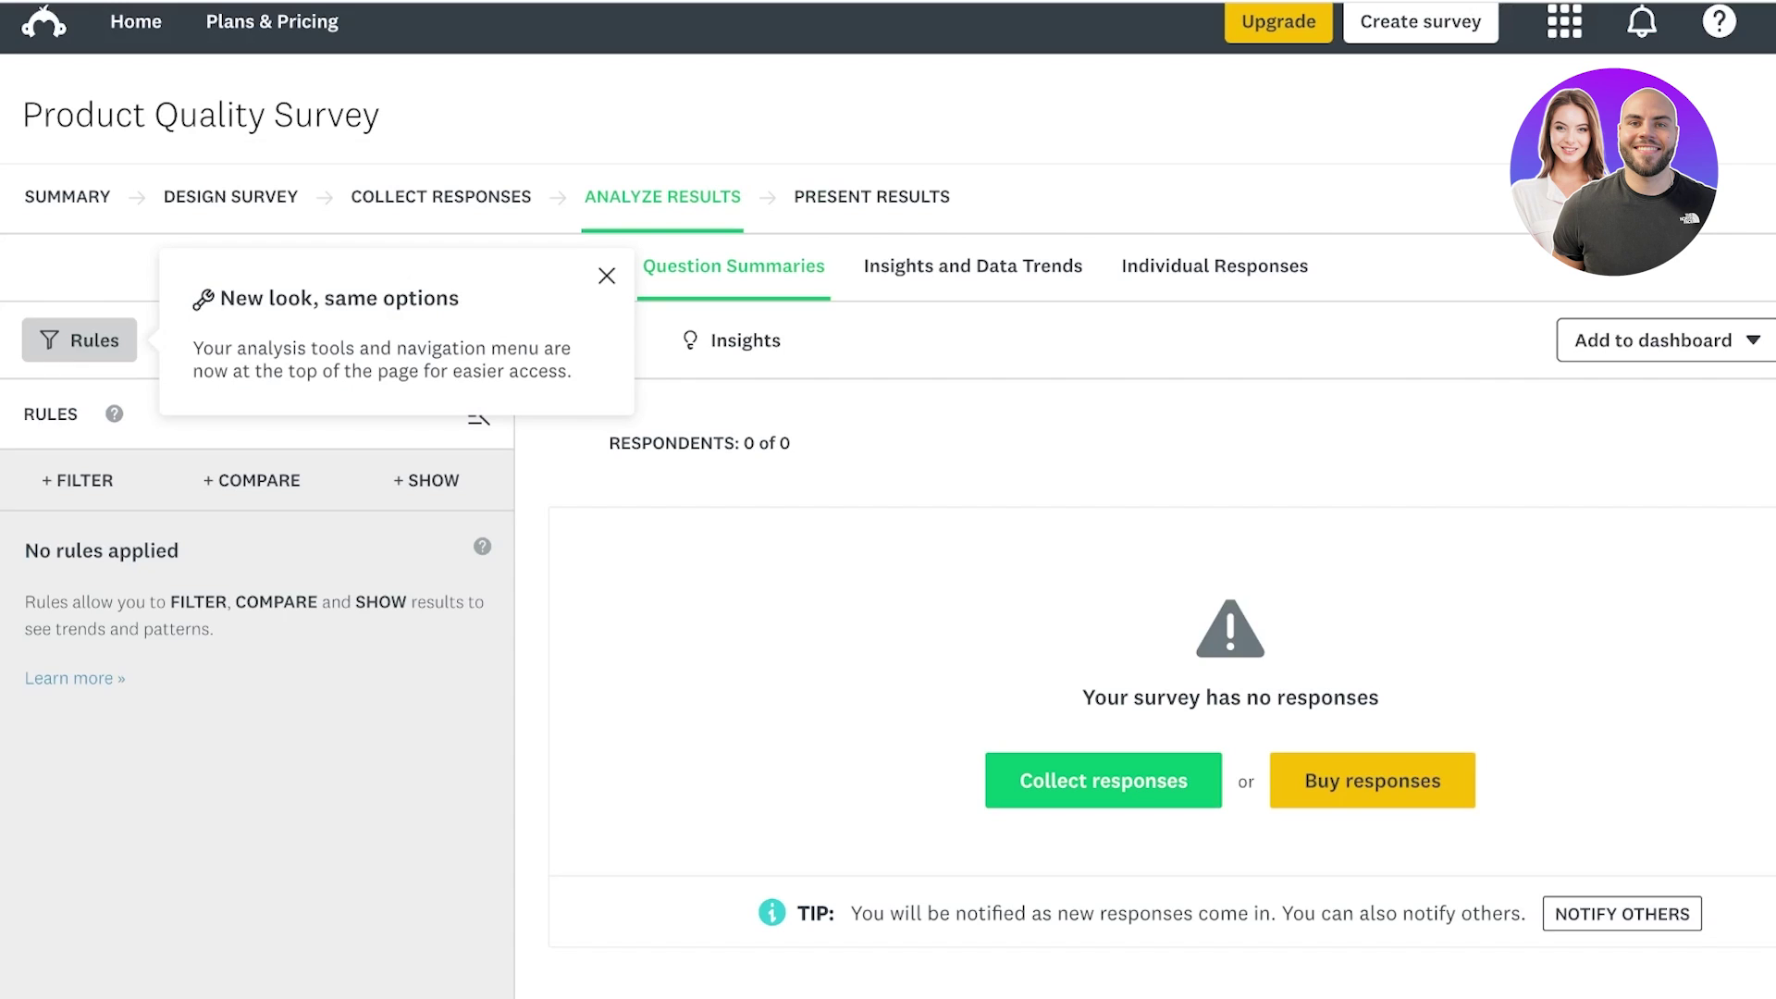
left_click(872, 197)
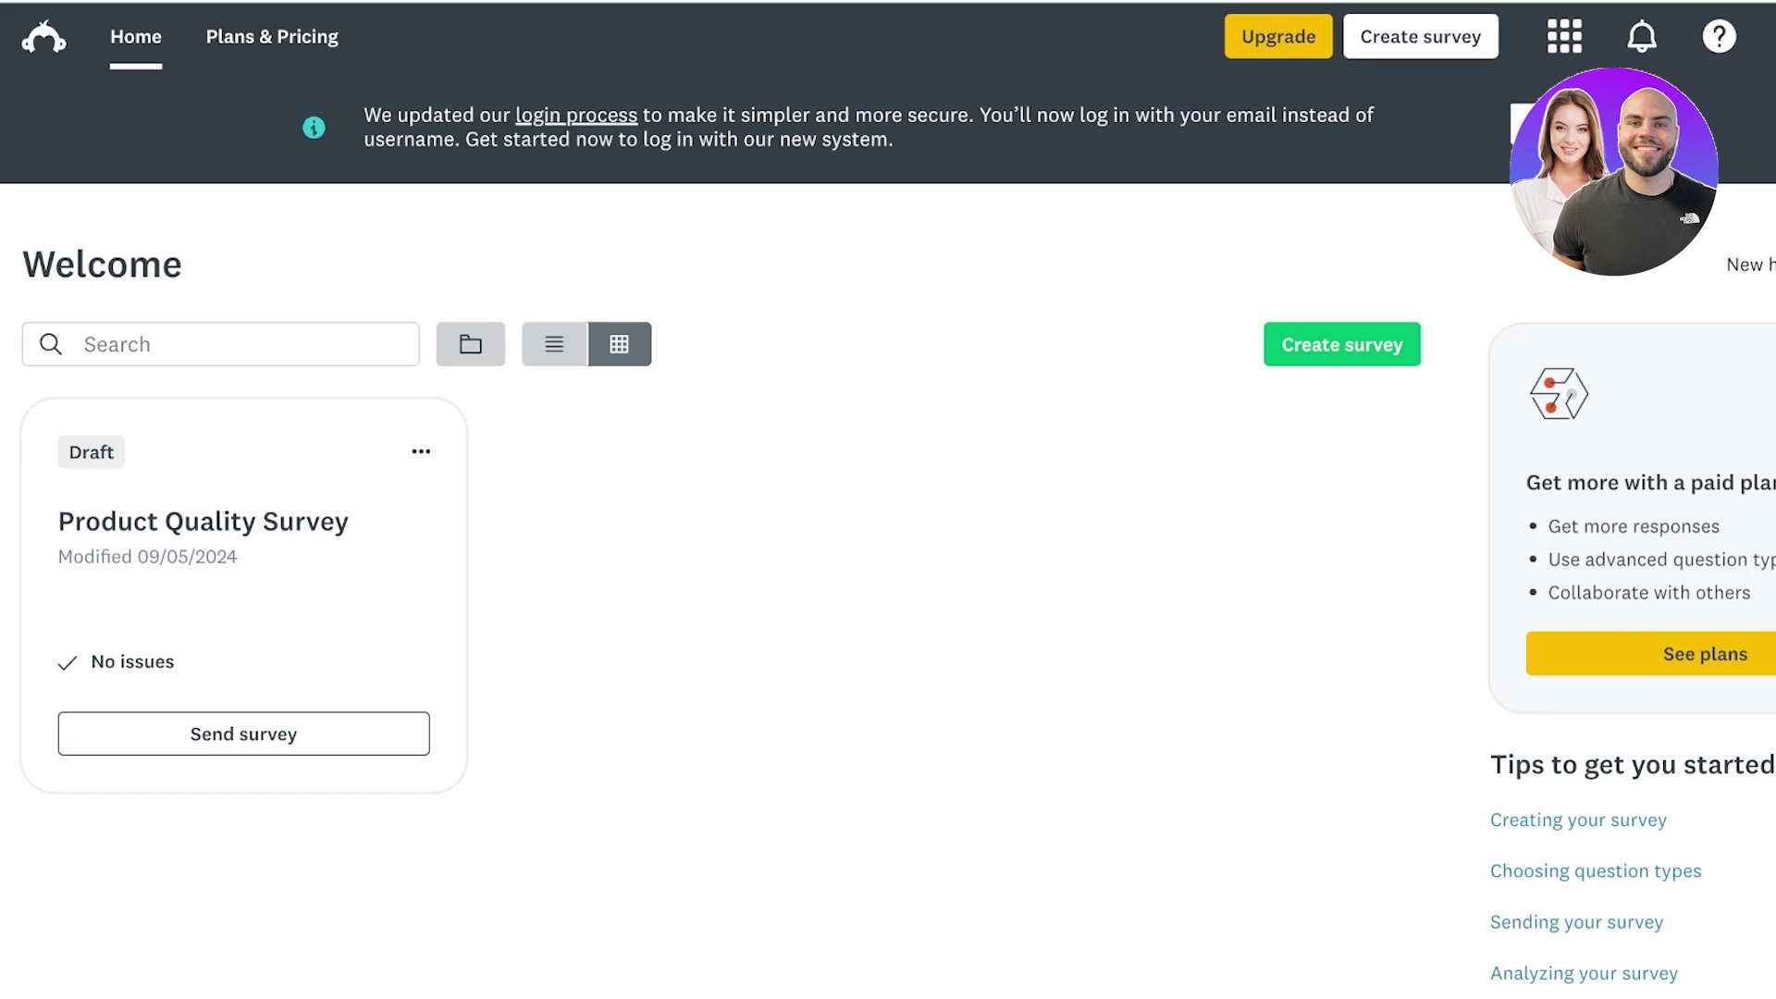
- Look over the home page with the draft Product Quality Survey and the getting-started tips
scroll(888, 500, "down", 5)
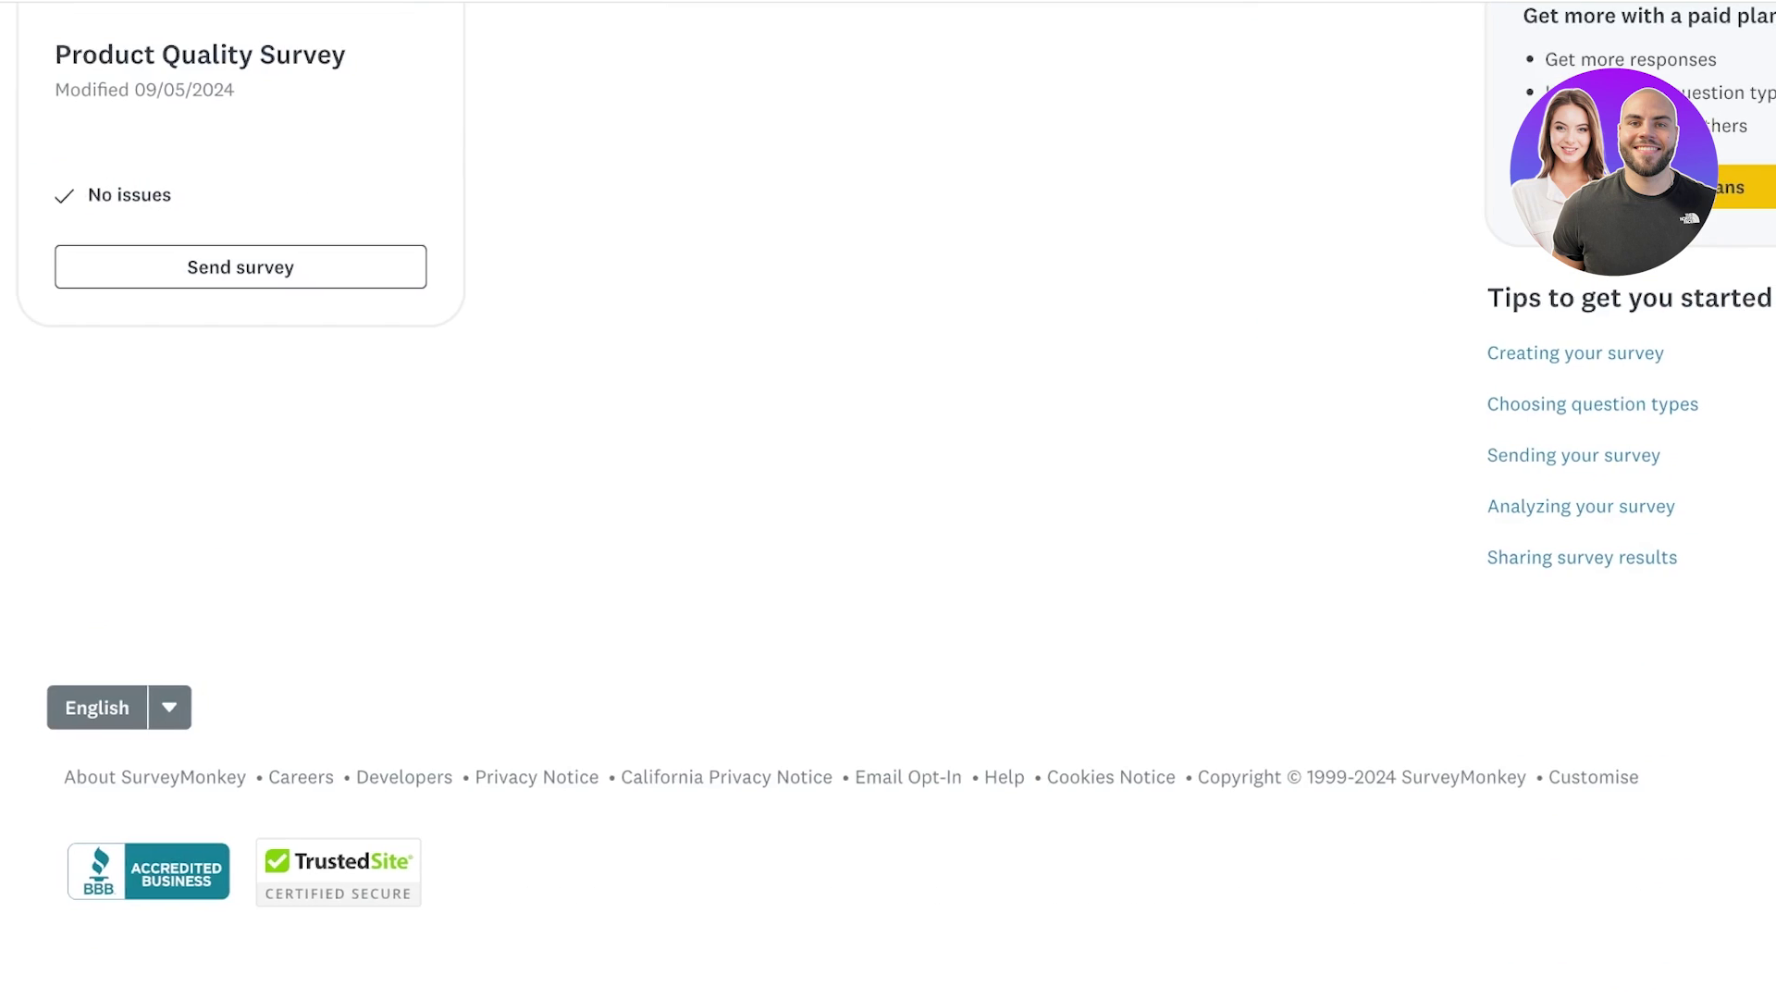
scroll(888, 499, "up", 5)
scroll(888, 500, "right", 1)
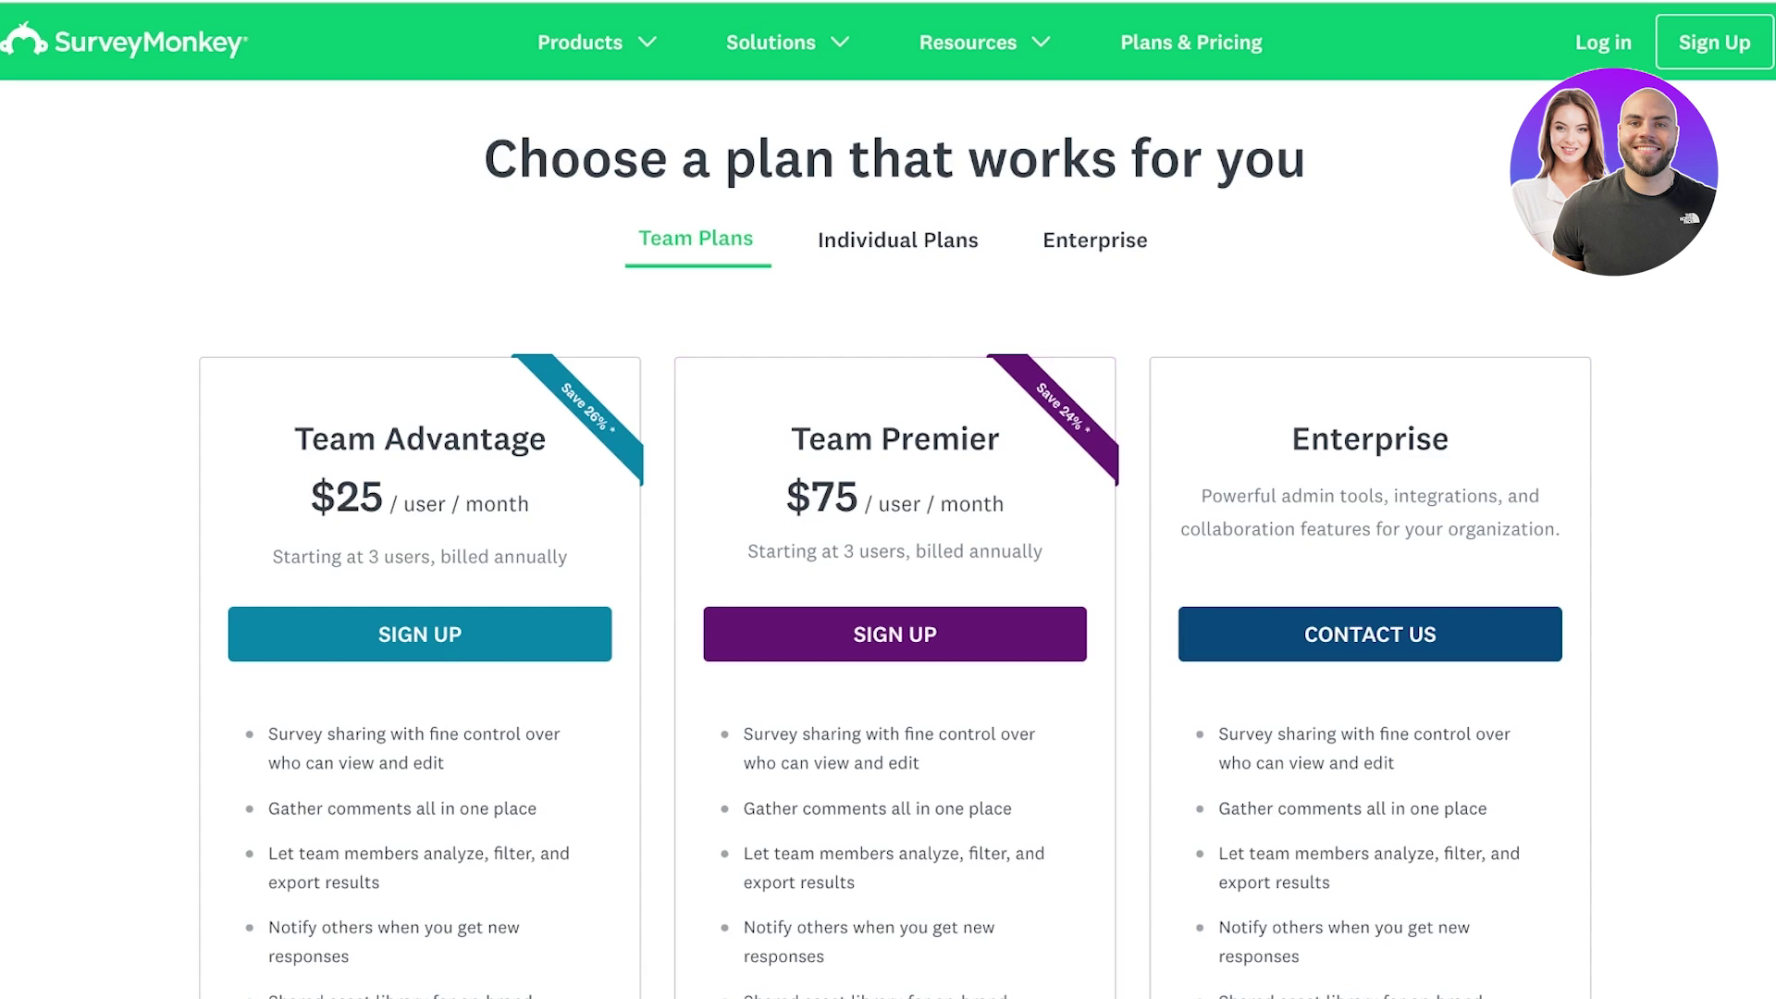
- Compare the prices and features of the individual plans: Premier Annual, Advantage Annual and Standard Monthly
left_click(898, 239)
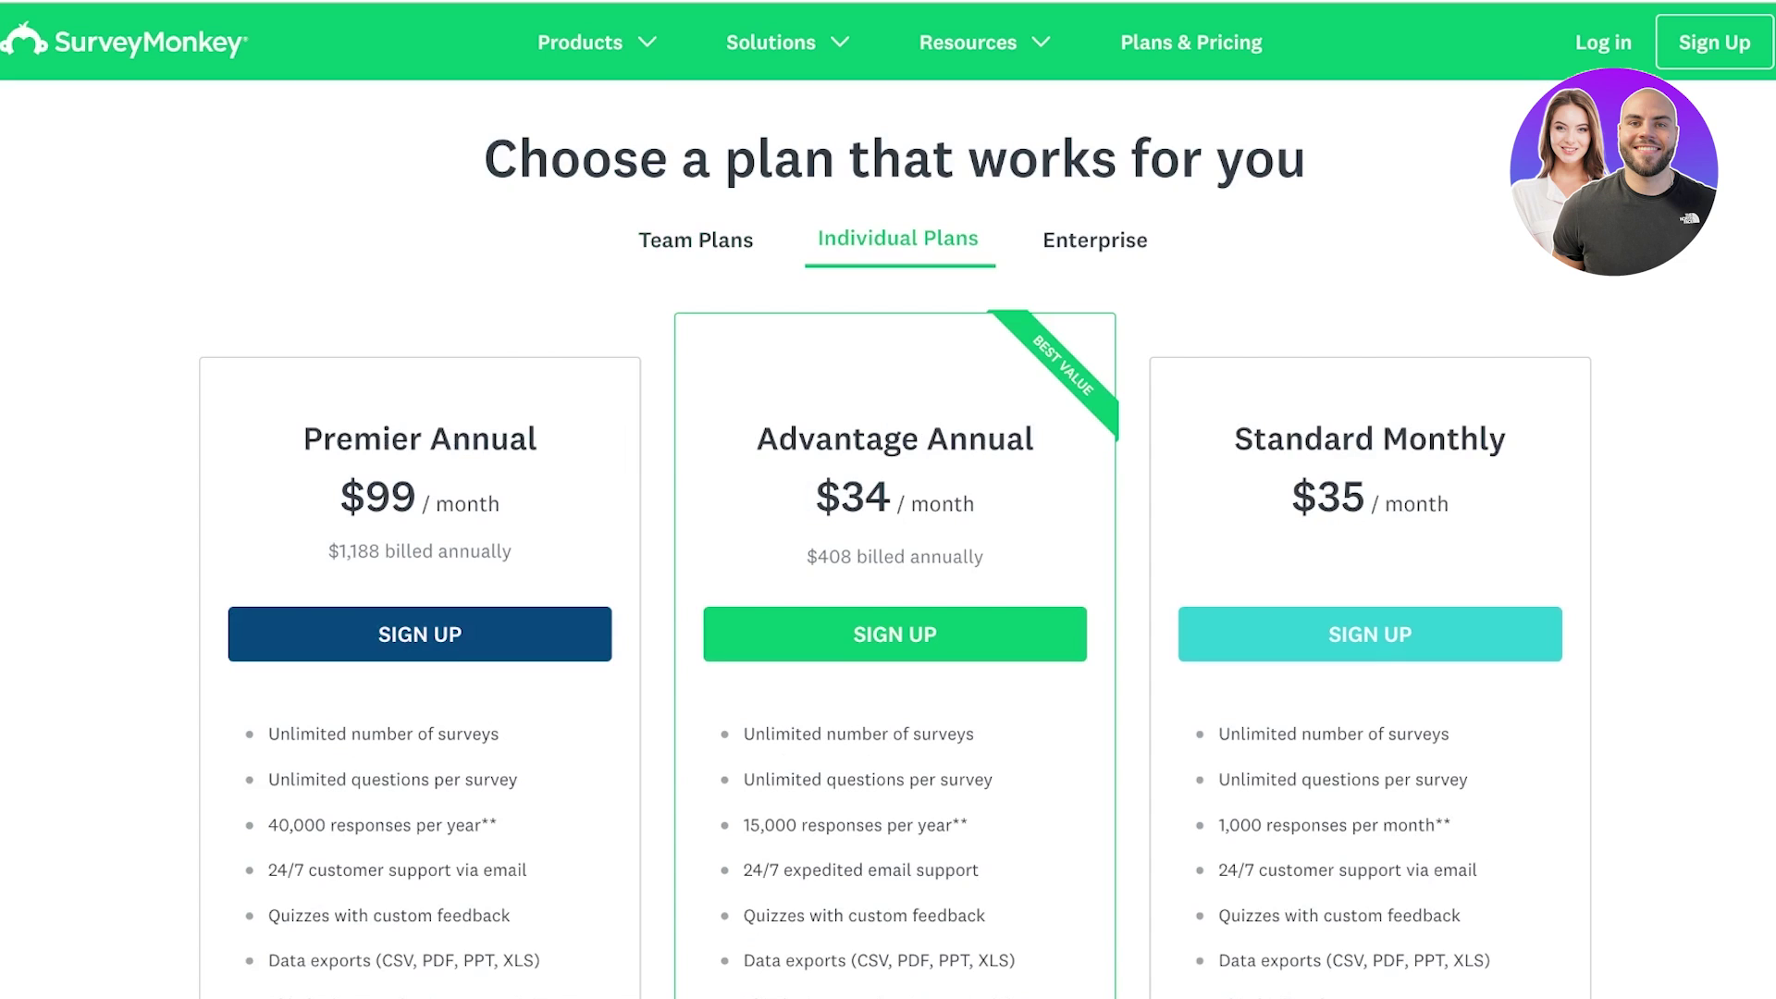
scroll(888, 499, "down", 1)
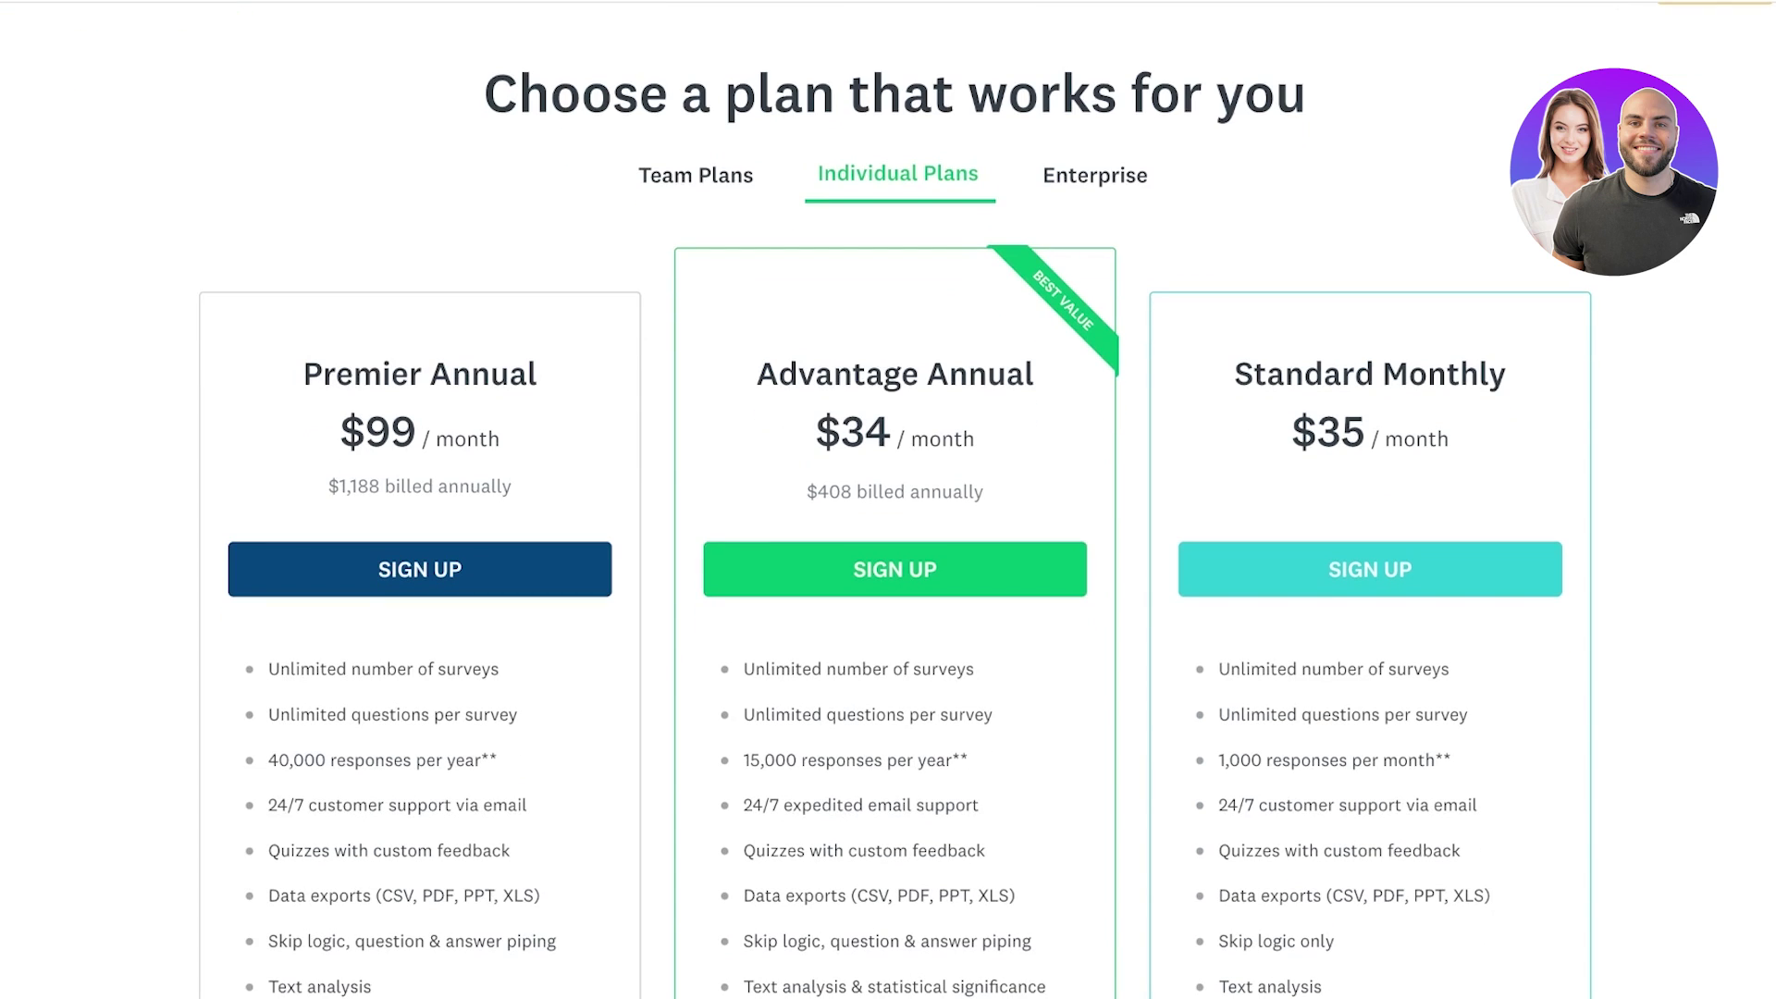
scroll(888, 499, "down", 2)
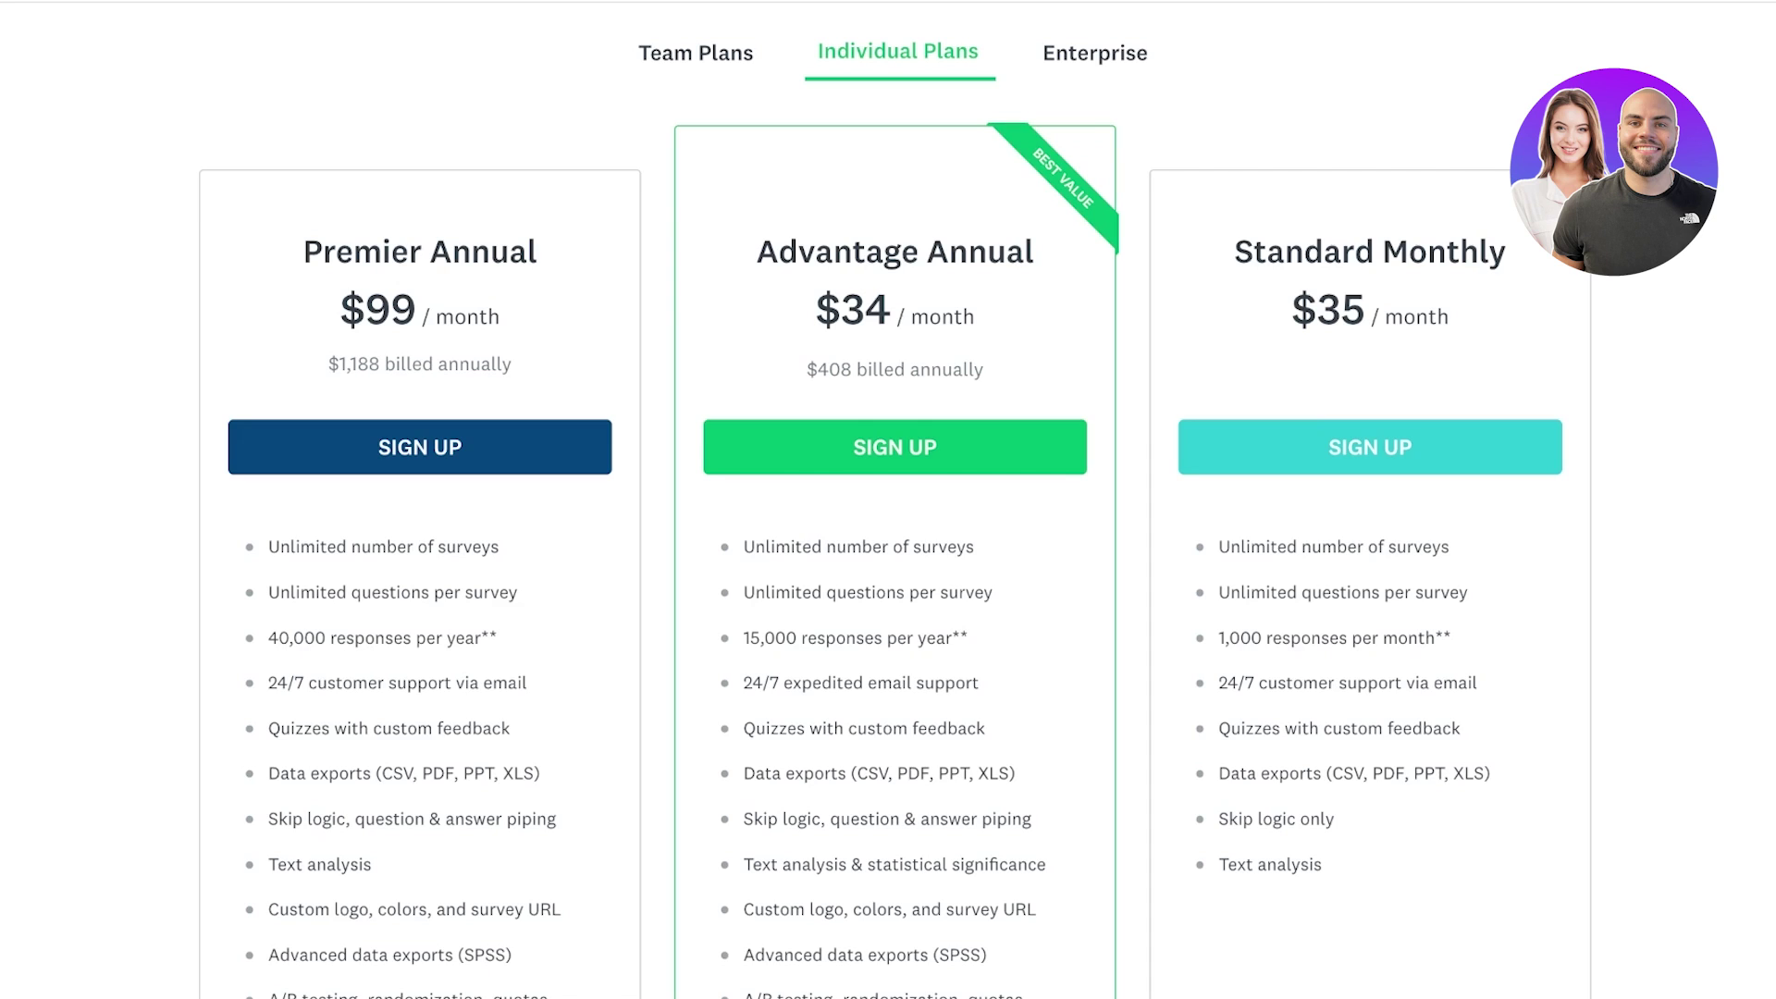
scroll(888, 500, "down", 2)
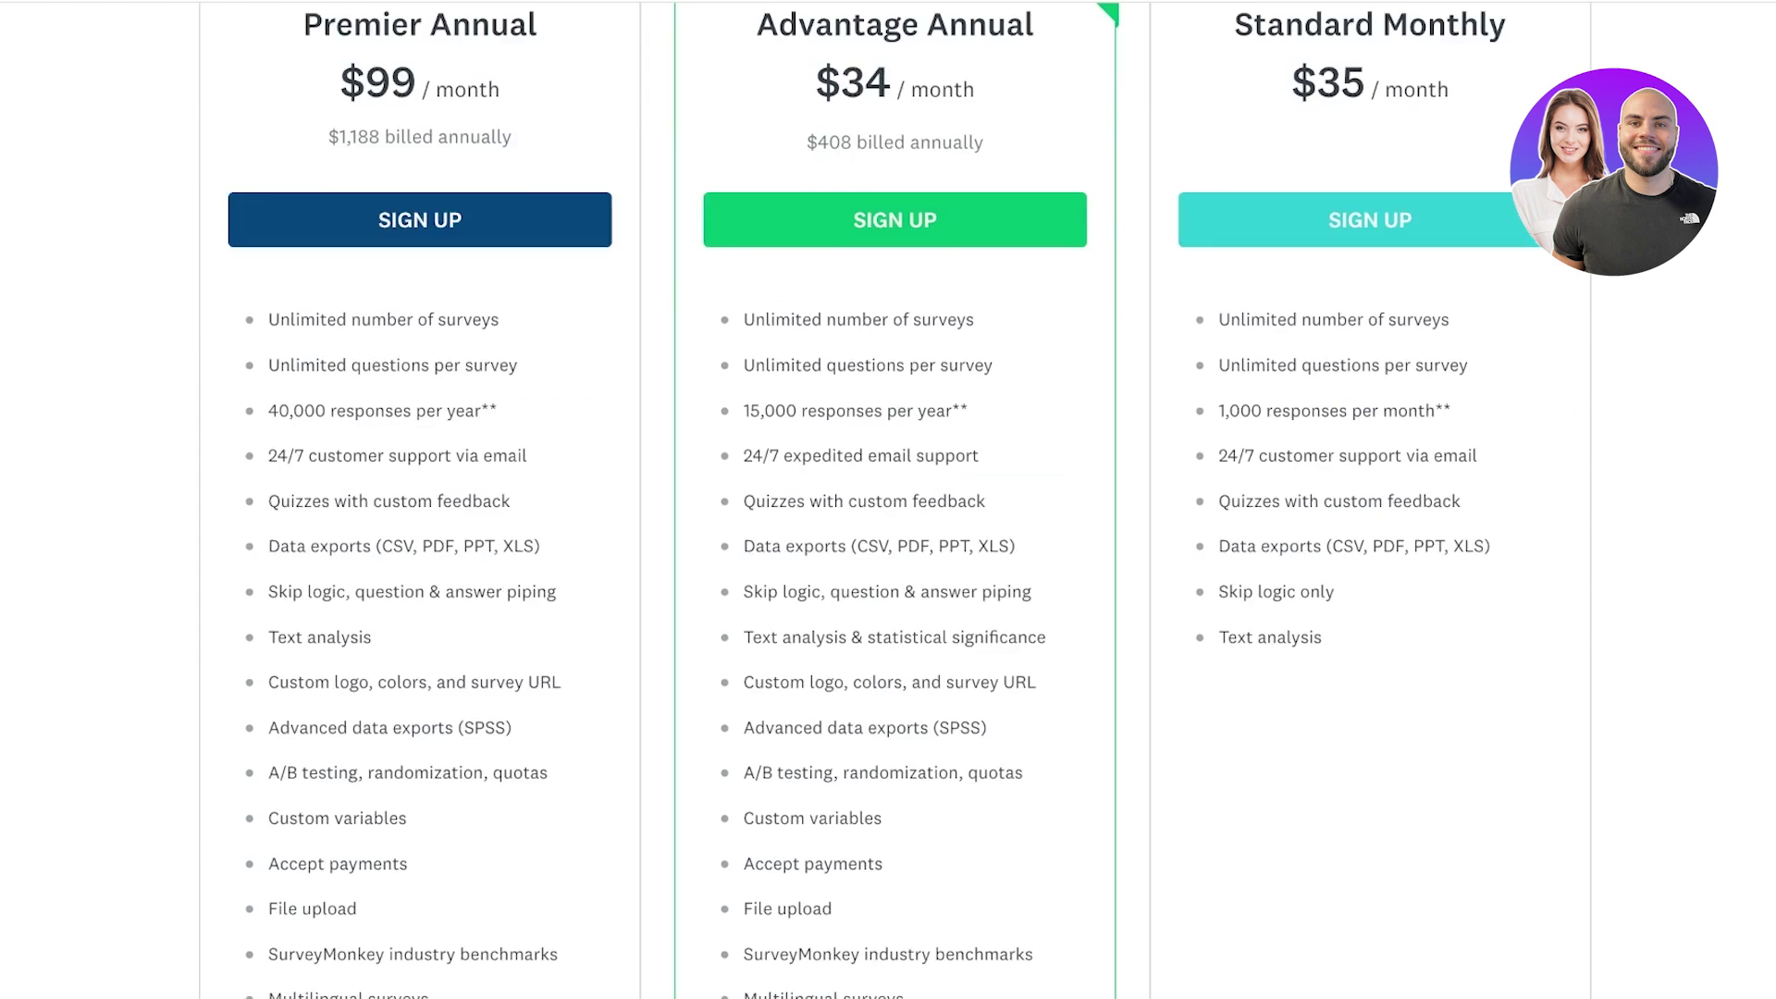
scroll(888, 500, "up", 4)
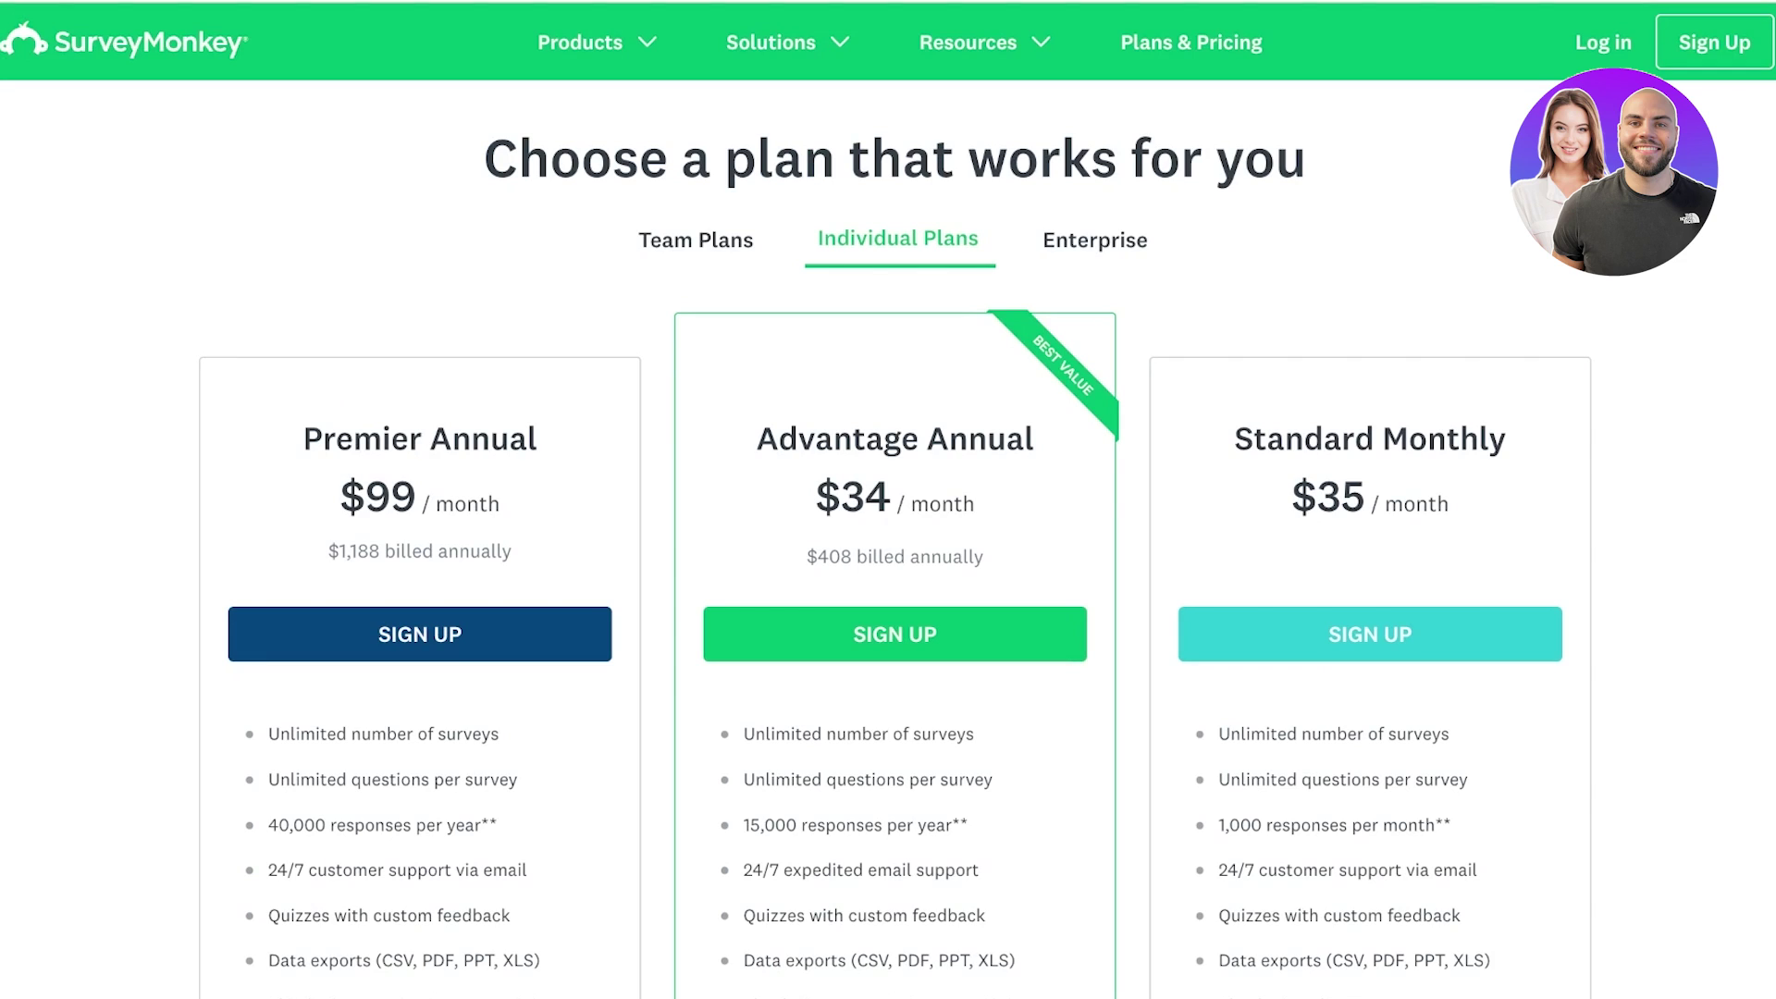
scroll(833, 457, "down", 1)
scroll(832, 457, "down", 8)
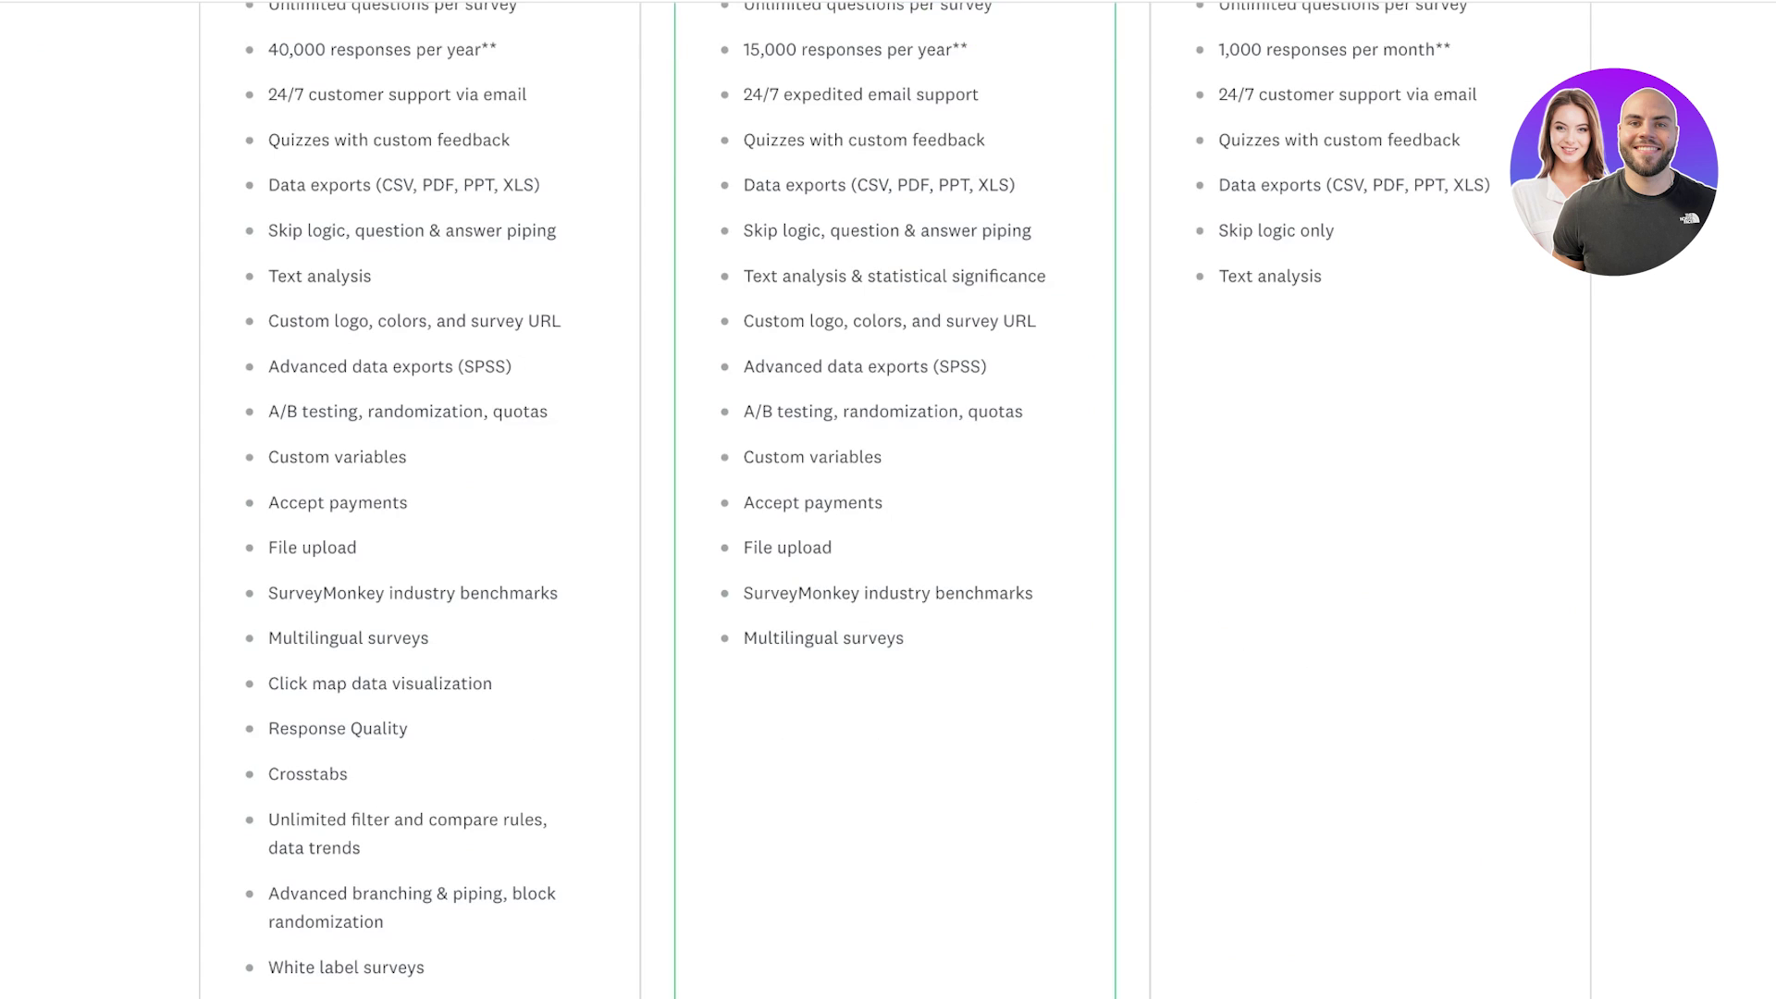
scroll(888, 481, "up", 2)
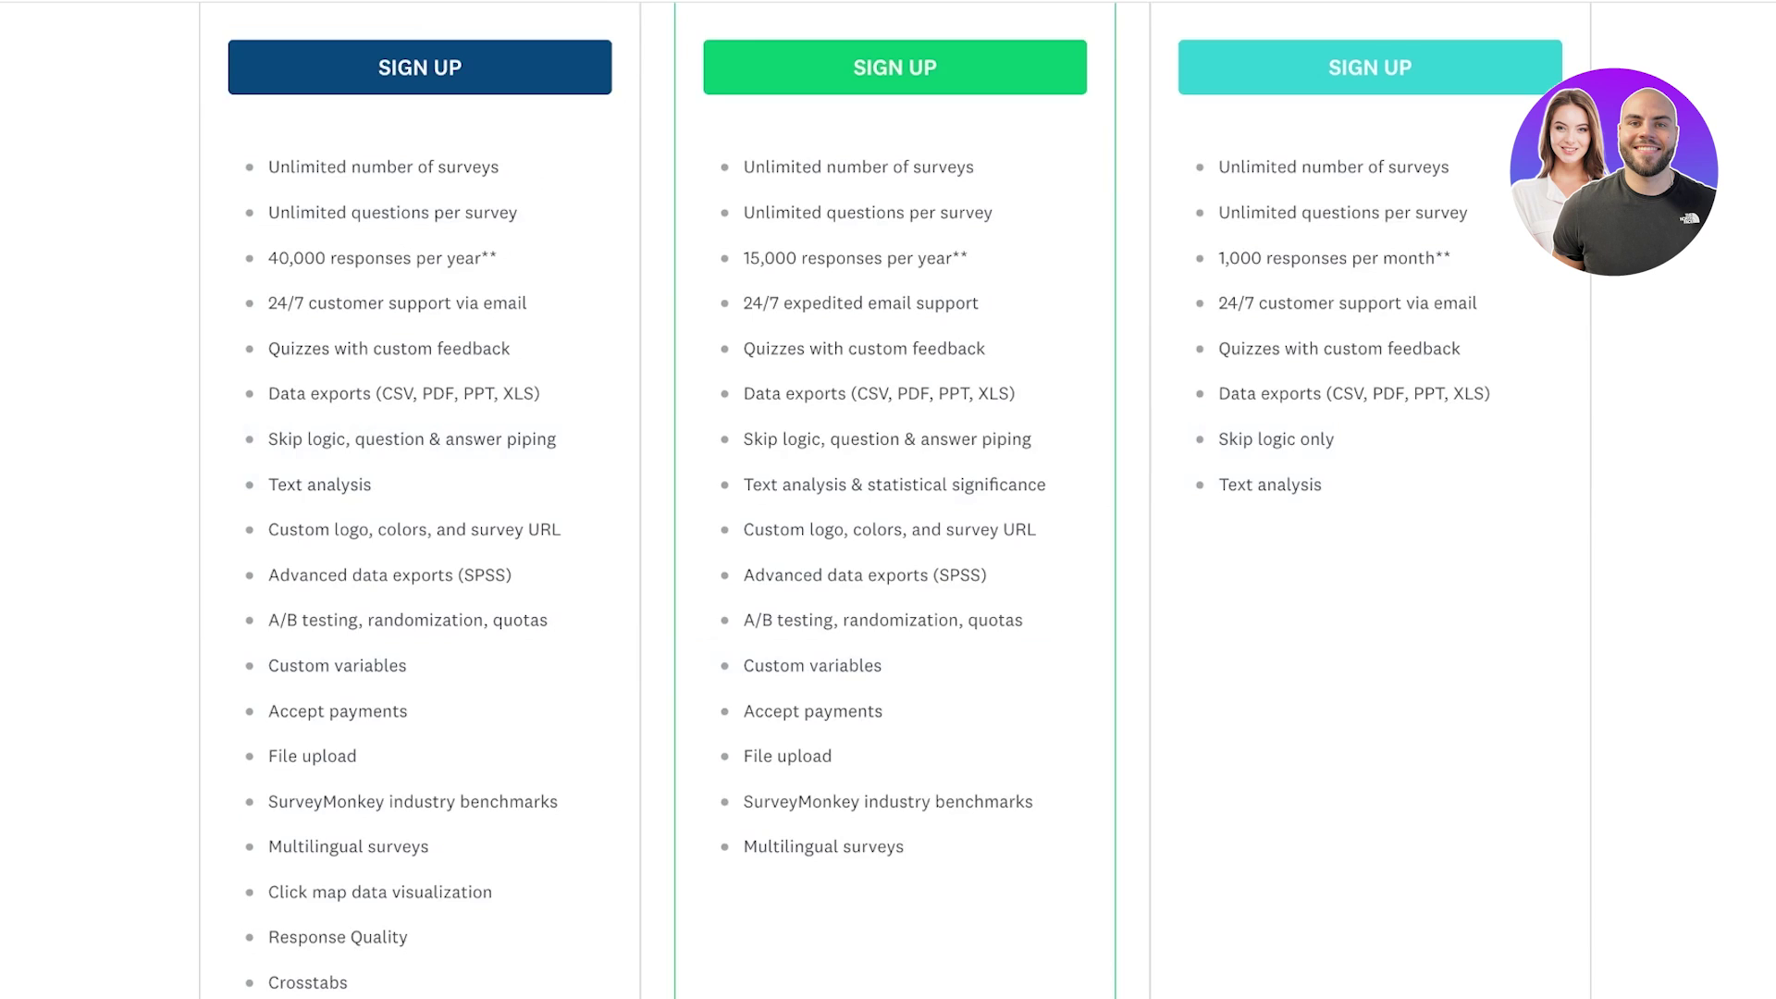
scroll(888, 555, "up", 5)
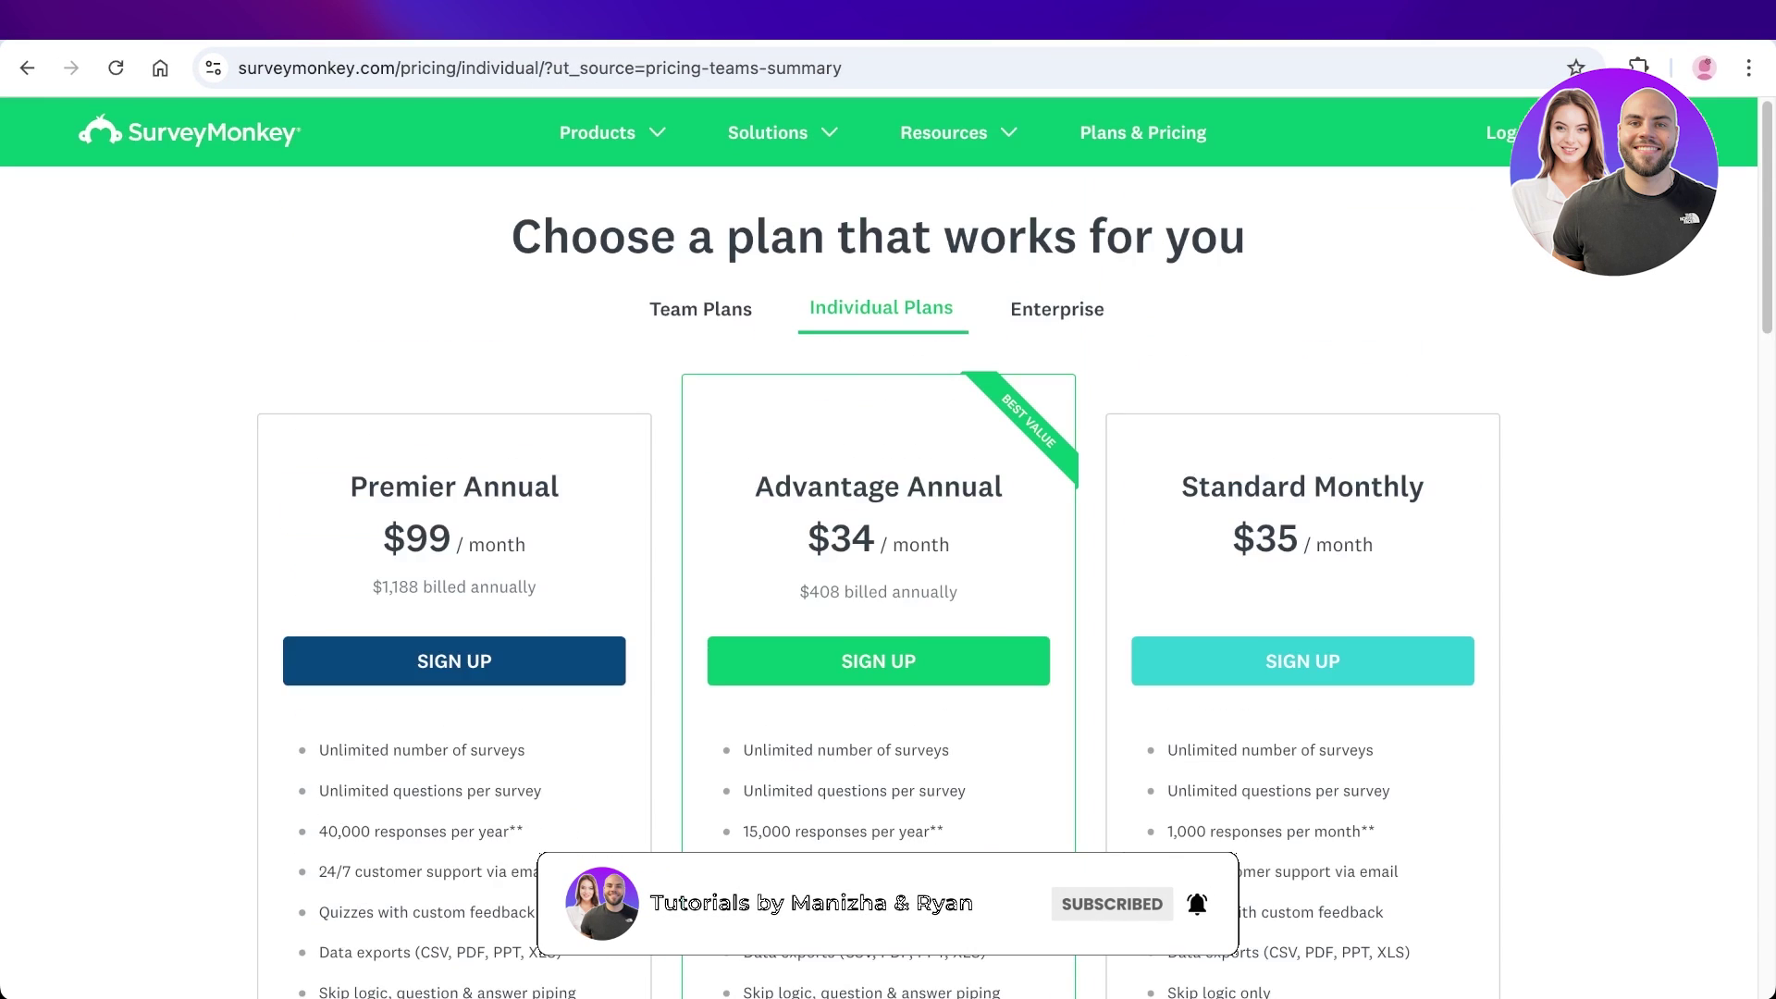